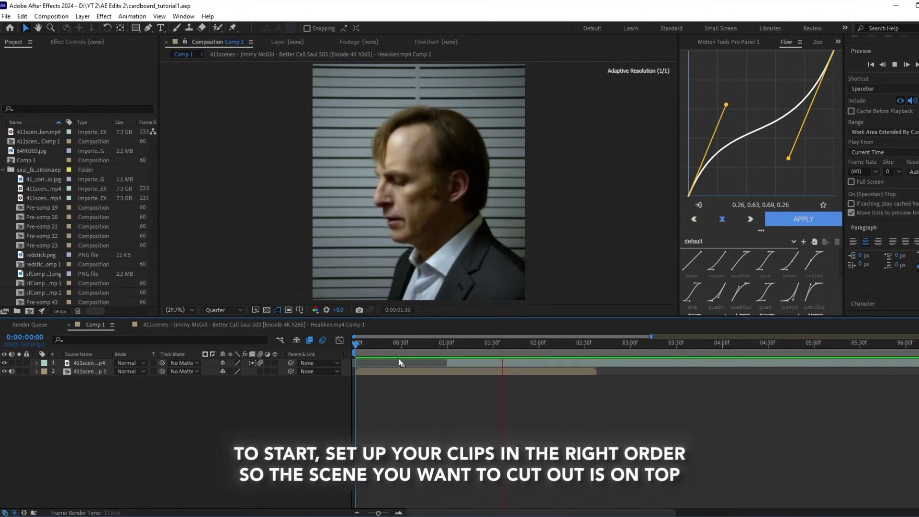
Step: Split the top clip at 0:00:01:01 to isolate the frame used for the cutout
{"action": "mouse_move", "coordinate": [450, 344]}
{"action": "left_mouse_down"}
{"action": "mouse_move", "coordinate": [401, 334]}
{"action": "mouse_move", "coordinate": [353, 337]}
{"action": "mouse_move", "coordinate": [404, 335]}
{"action": "mouse_move", "coordinate": [447, 350]}
{"action": "left_mouse_up"}
{"action": "left_click_drag", "start_coordinate": [367, 338], "coordinate": [396, 337]}
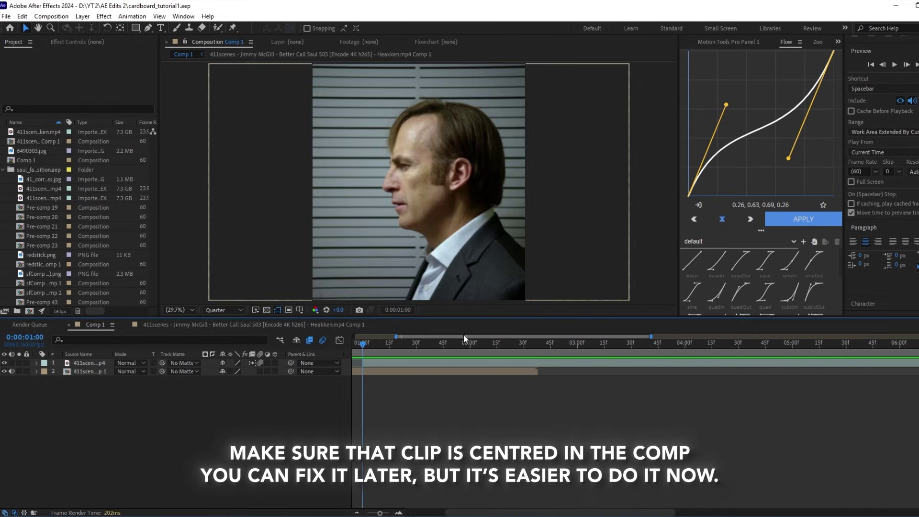
{"action": "left_click_drag", "start_coordinate": [652, 336], "coordinate": [419, 338]}
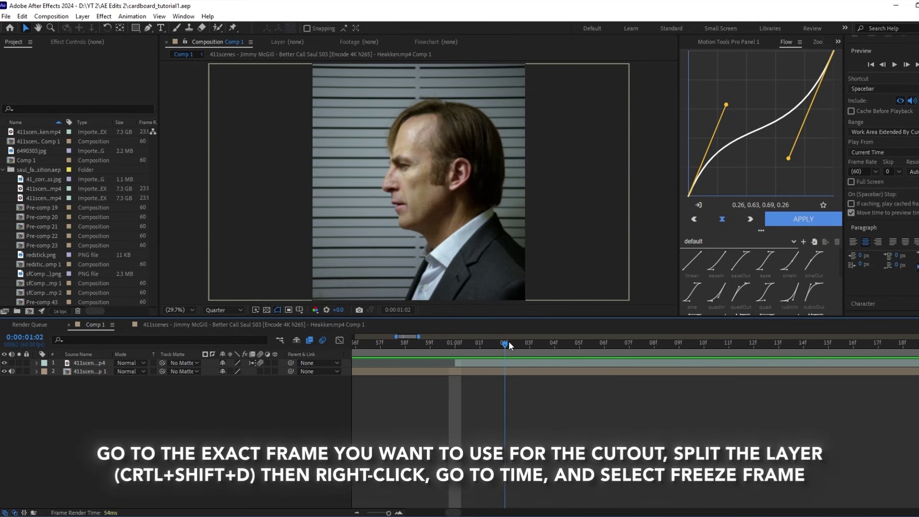
{"action": "left_click", "coordinate": [487, 362]}
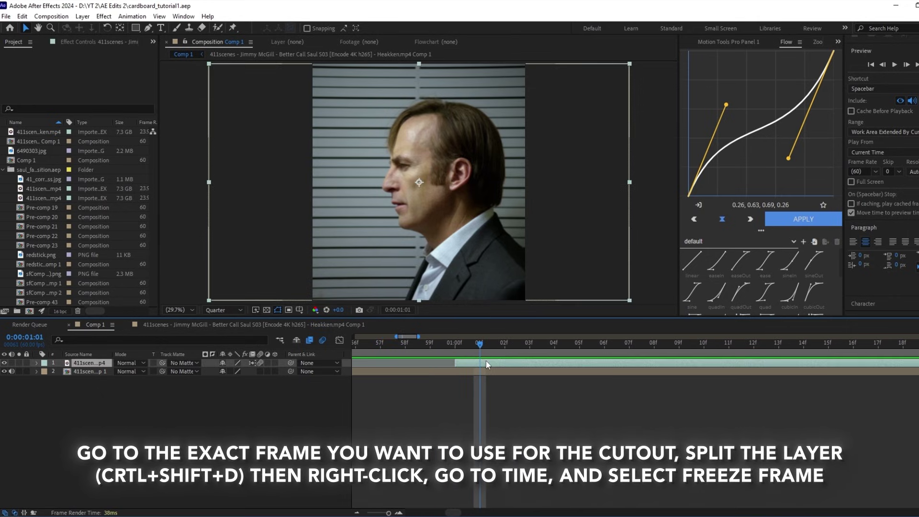
{"action": "key", "text": "ctrl+shift+d"}
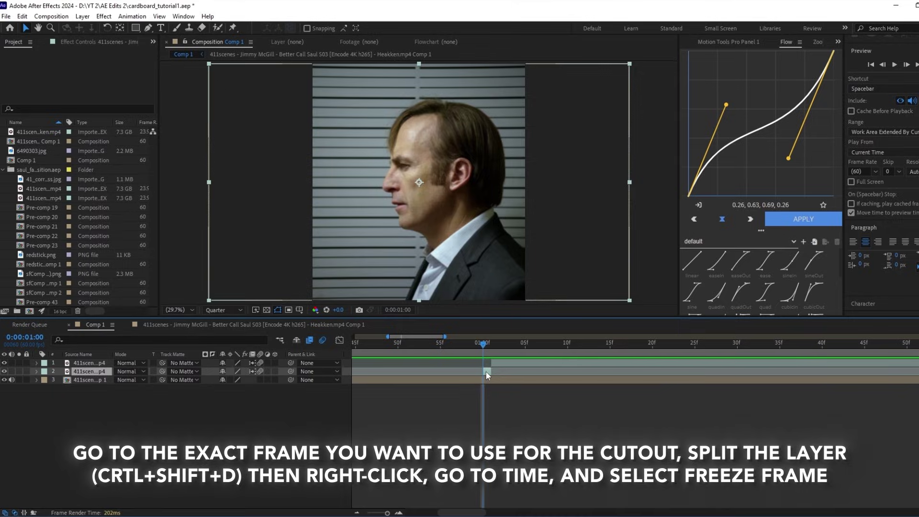
Step: Apply Freeze Frame to the short split segment at 0:00:01:00
{"action": "right_click", "coordinate": [487, 372]}
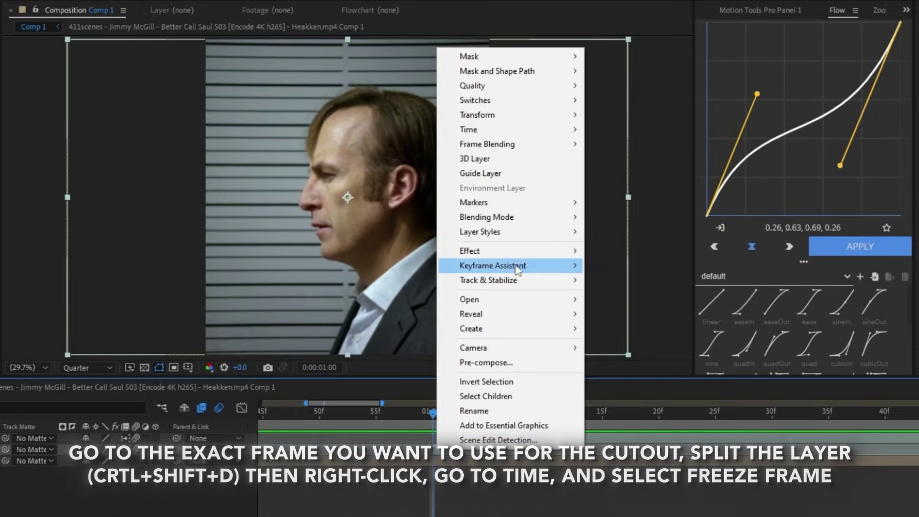
{"action": "mouse_move", "coordinate": [553, 130]}
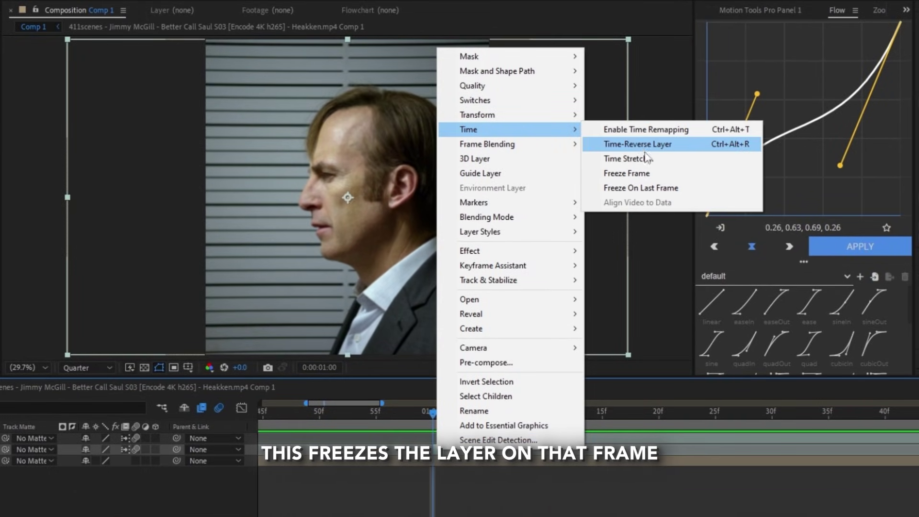
{"action": "left_click", "coordinate": [654, 172]}
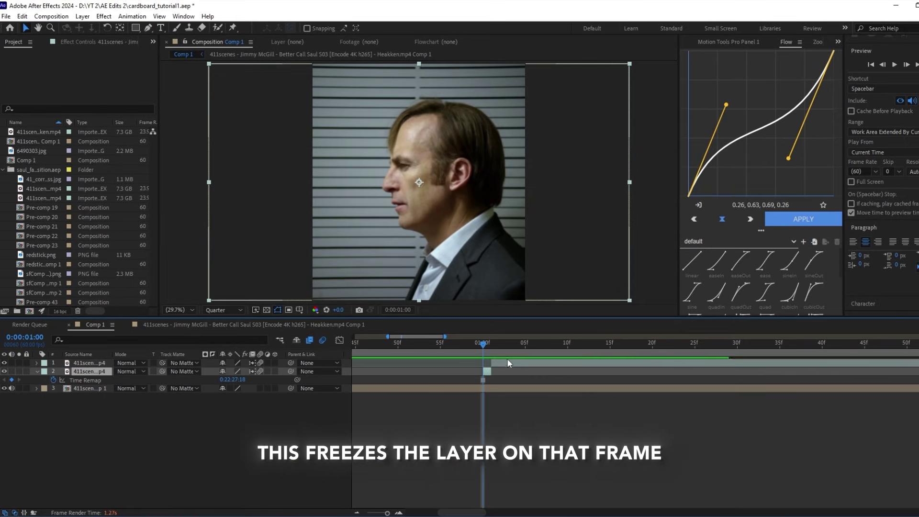
Step: Extend the frozen layer to the bottom clip's end, start the remaining top clip right after it, and preview the result
{"action": "left_click", "coordinate": [492, 389]}
{"action": "scroll", "coordinate": [472, 388], "scroll_direction": "down", "scroll_amount": 3}
{"action": "left_click_drag", "start_coordinate": [426, 389], "coordinate": [435, 371]}
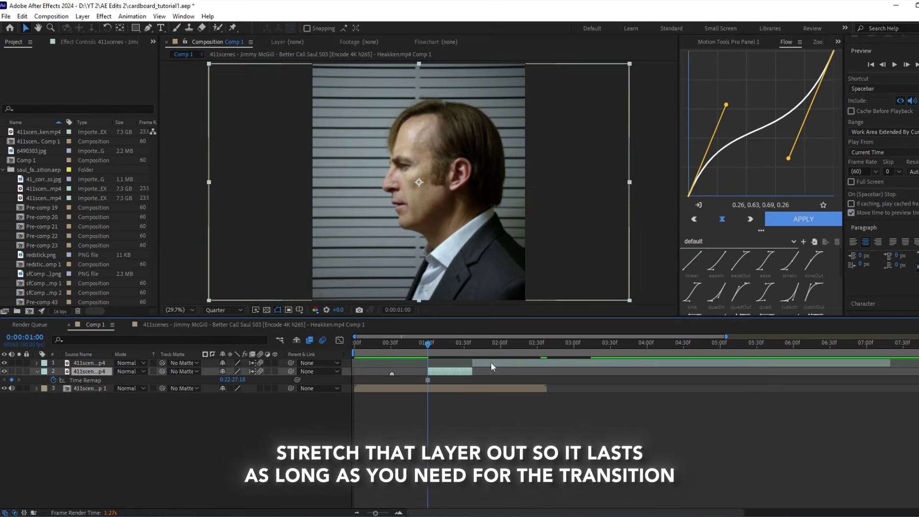
{"action": "left_click_drag", "start_coordinate": [537, 365], "coordinate": [622, 363]}
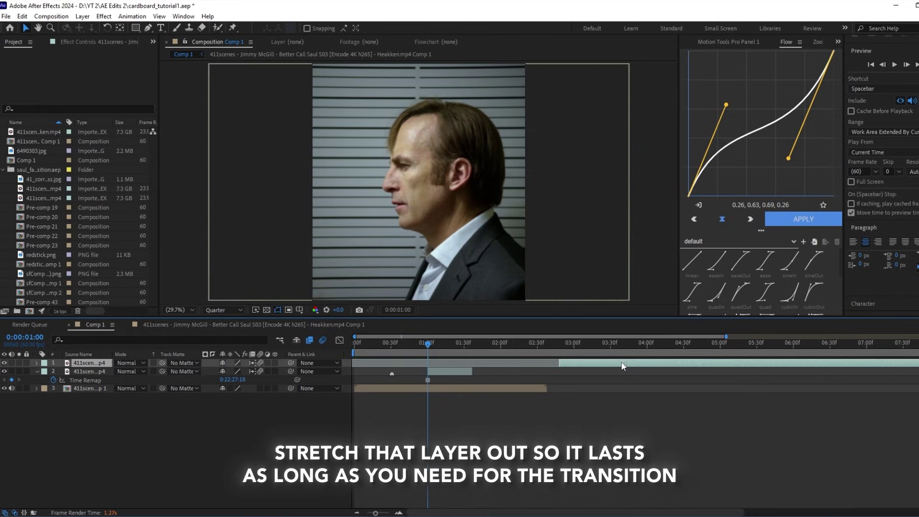
{"action": "left_click_drag", "start_coordinate": [474, 373], "coordinate": [549, 372]}
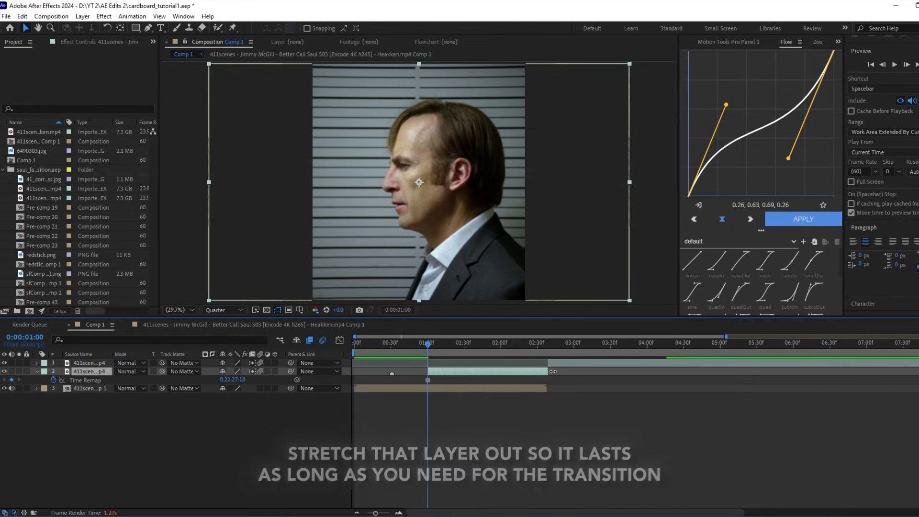
{"action": "left_click", "coordinate": [552, 418]}
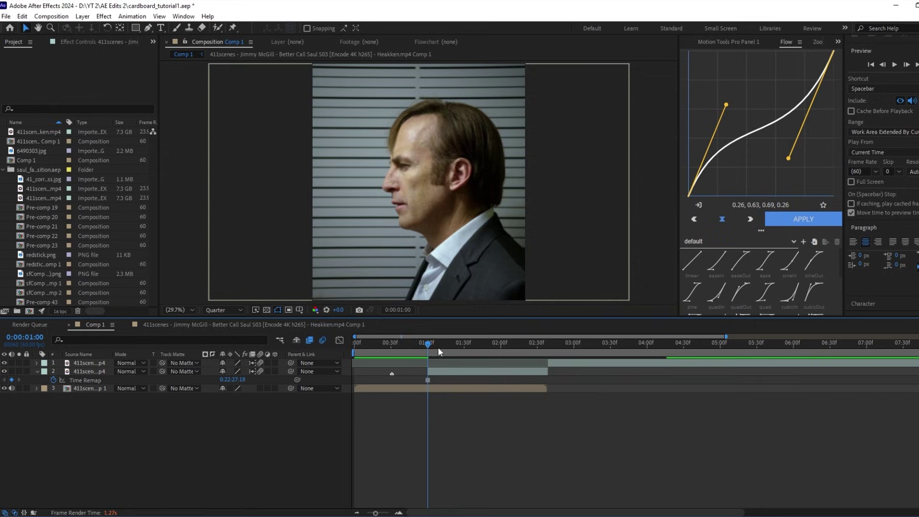
{"action": "left_click", "coordinate": [404, 344]}
{"action": "key", "text": "space"}
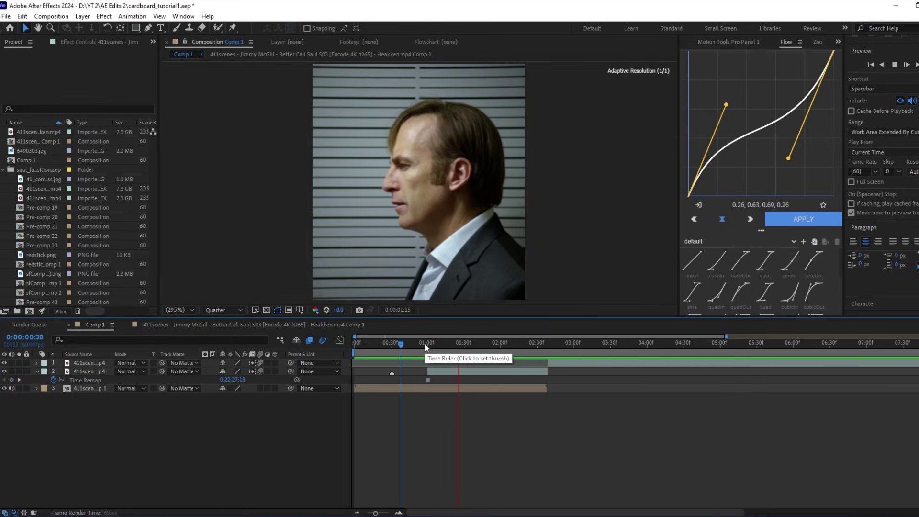
Step: Pre-compose the frozen layer, moving all attributes into the new composition and adjusting its duration to the layer's time span
{"action": "left_click", "coordinate": [427, 346]}
{"action": "left_click", "coordinate": [437, 376]}
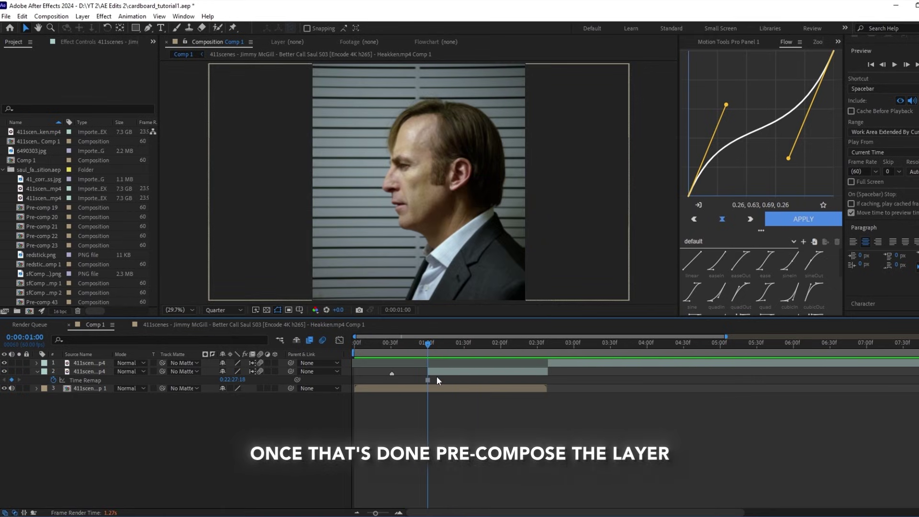
{"action": "right_click", "coordinate": [435, 375]}
{"action": "left_click", "coordinate": [479, 308]}
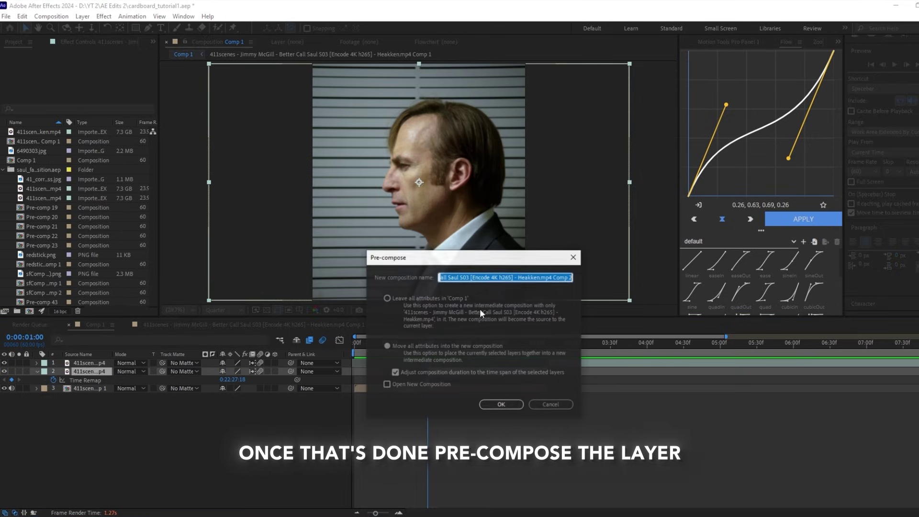
{"action": "left_click", "coordinate": [500, 406]}
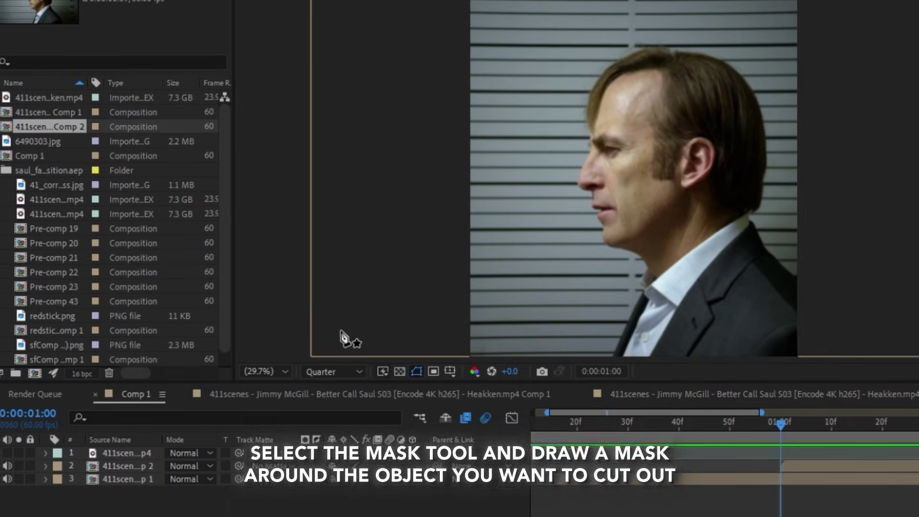
Step: At Full resolution, draw a Pen tool mask around the man's head and neck on an upper duplicate of the pre-composed freeze layer
{"action": "left_click", "coordinate": [335, 276]}
{"action": "left_click", "coordinate": [342, 297]}
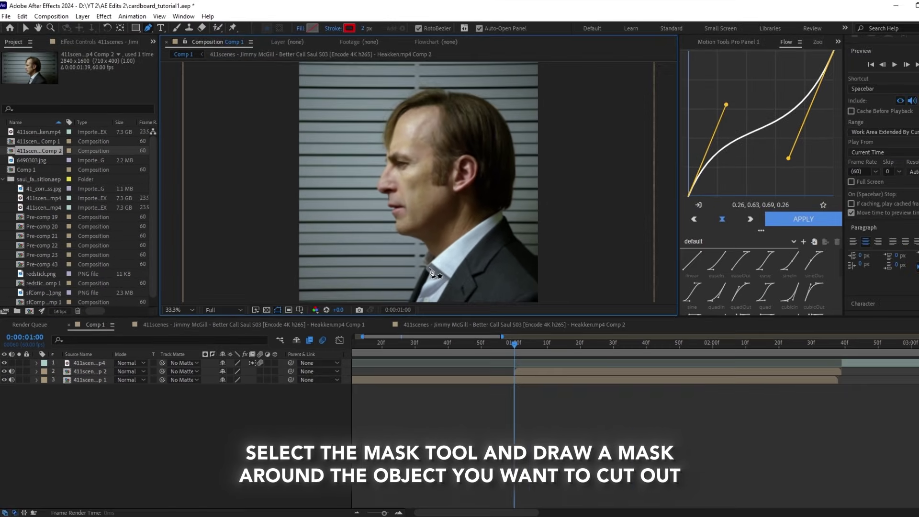
{"action": "scroll", "coordinate": [582, 223], "scroll_direction": "up", "scroll_amount": 6}
{"action": "left_click", "coordinate": [538, 181]}
{"action": "left_click", "coordinate": [488, 129]}
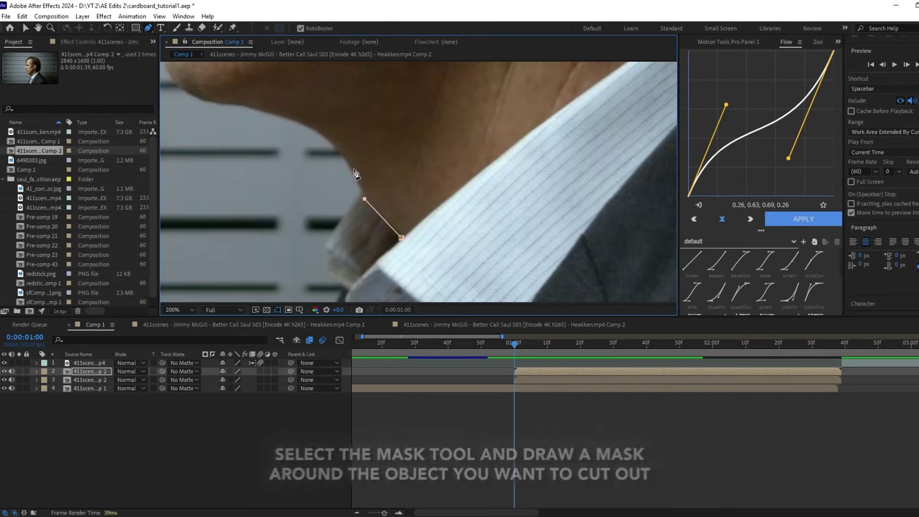
{"action": "scroll", "coordinate": [278, 117], "scroll_direction": "down", "scroll_amount": 4}
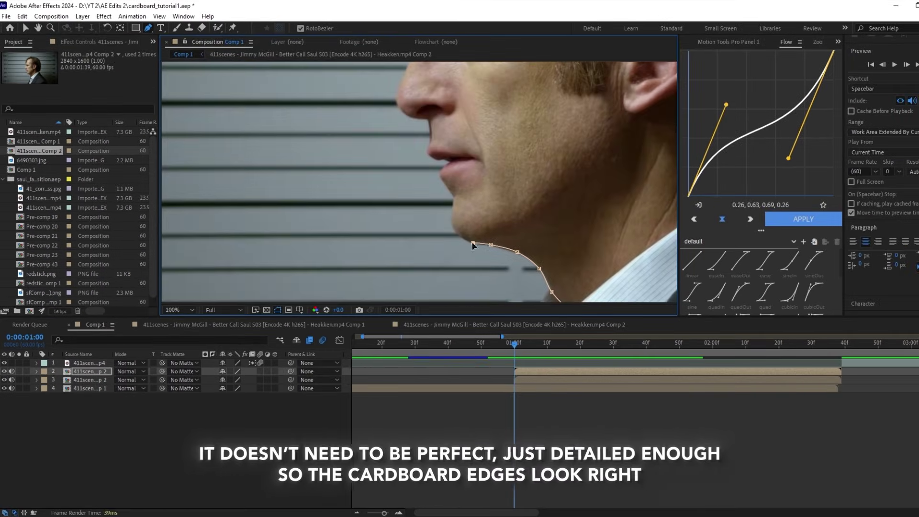
{"action": "scroll", "coordinate": [442, 173], "scroll_direction": "up", "scroll_amount": 2}
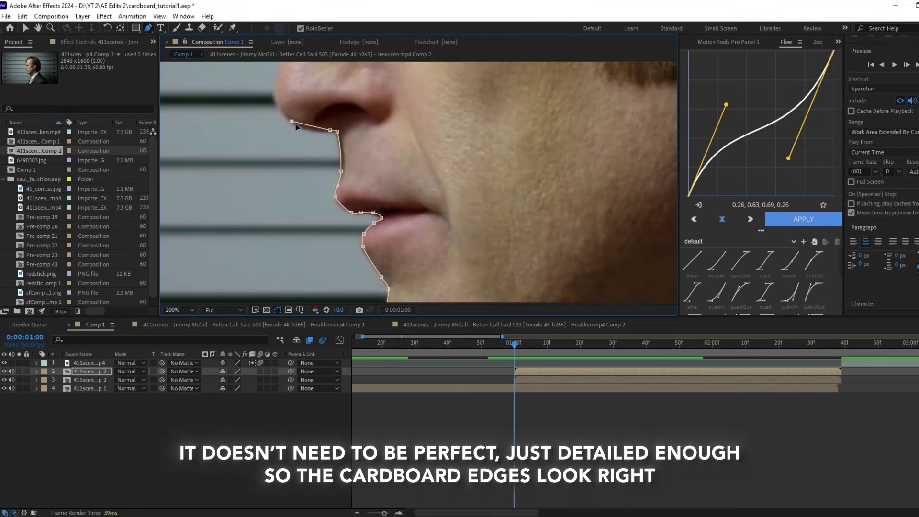
{"action": "left_click", "coordinate": [282, 107]}
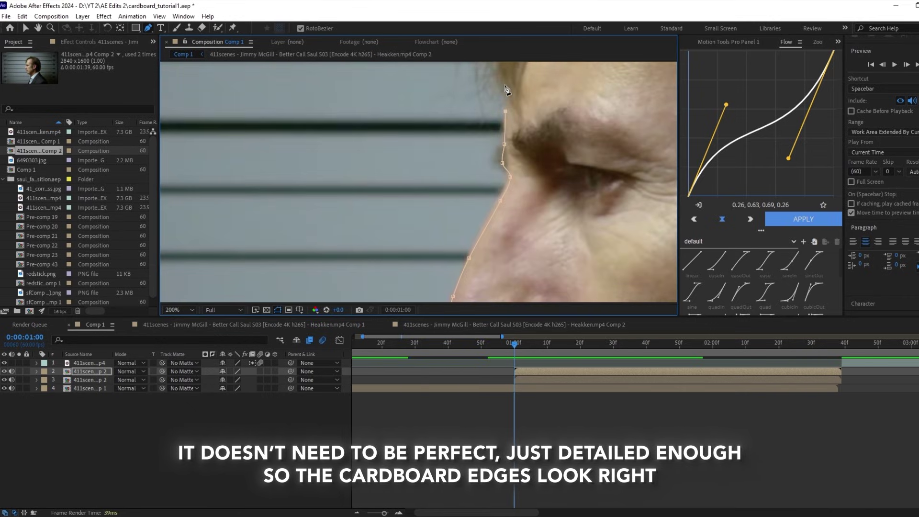
{"action": "scroll", "coordinate": [506, 89], "scroll_direction": "down", "scroll_amount": 2}
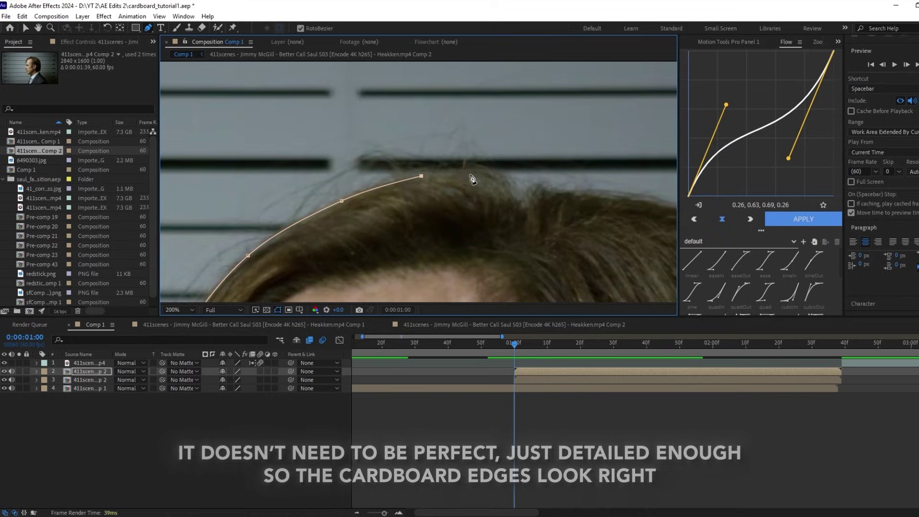
{"action": "left_click", "coordinate": [515, 197]}
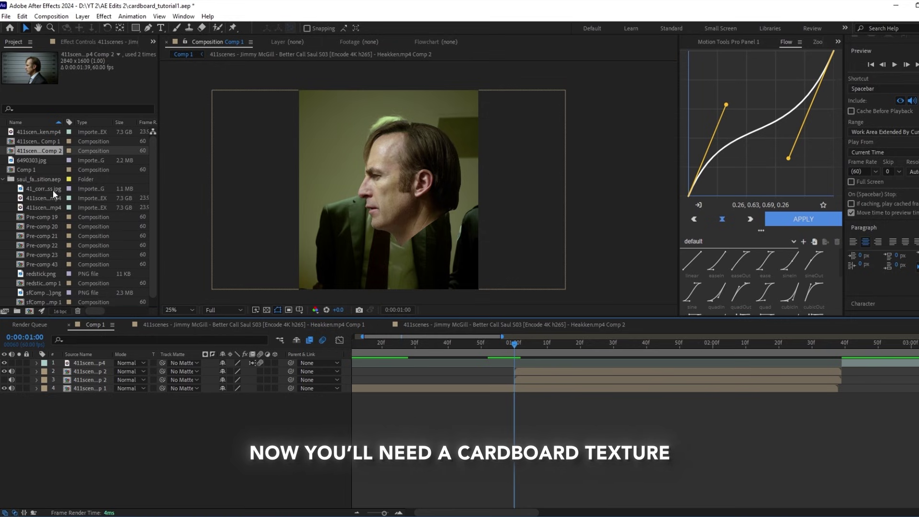
Step: Place the corrugated cardboard texture image above the masked layer, starting at 0:00:01:00
{"action": "left_click_drag", "start_coordinate": [52, 190], "coordinate": [505, 367]}
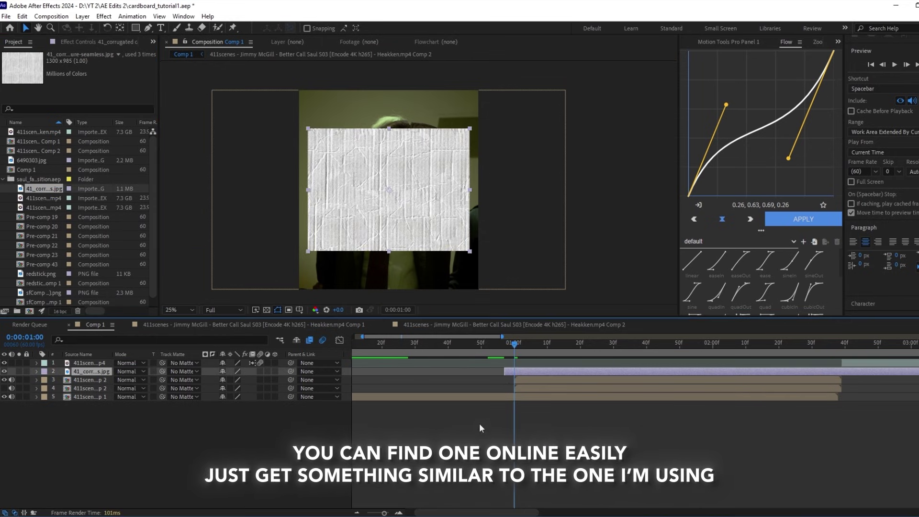
{"action": "left_click", "coordinate": [472, 434]}
{"action": "scroll", "coordinate": [431, 226], "scroll_direction": "up", "scroll_amount": 1}
{"action": "left_click", "coordinate": [187, 309]}
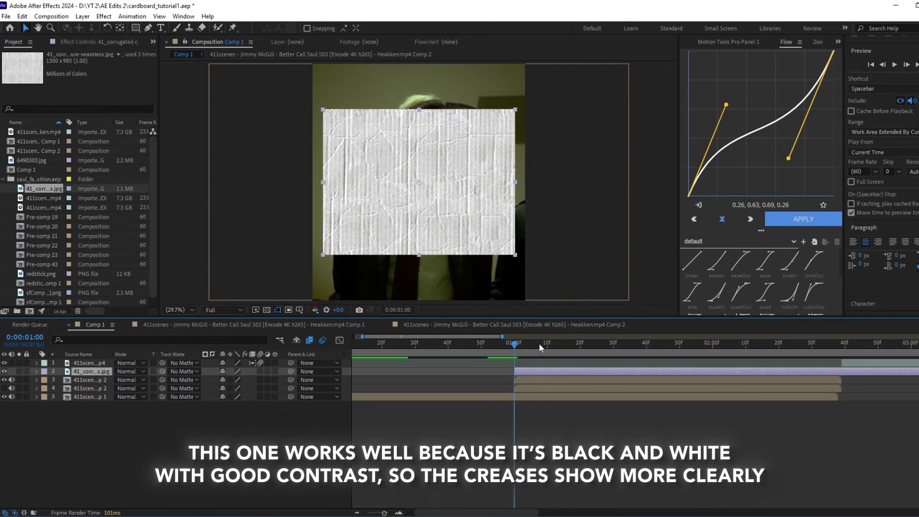
Step: Split the cardboard texture layer at 0:00:02:39, delete the remainder, and return to 0:00:01:00
{"action": "left_click_drag", "start_coordinate": [673, 347], "coordinate": [843, 344]}
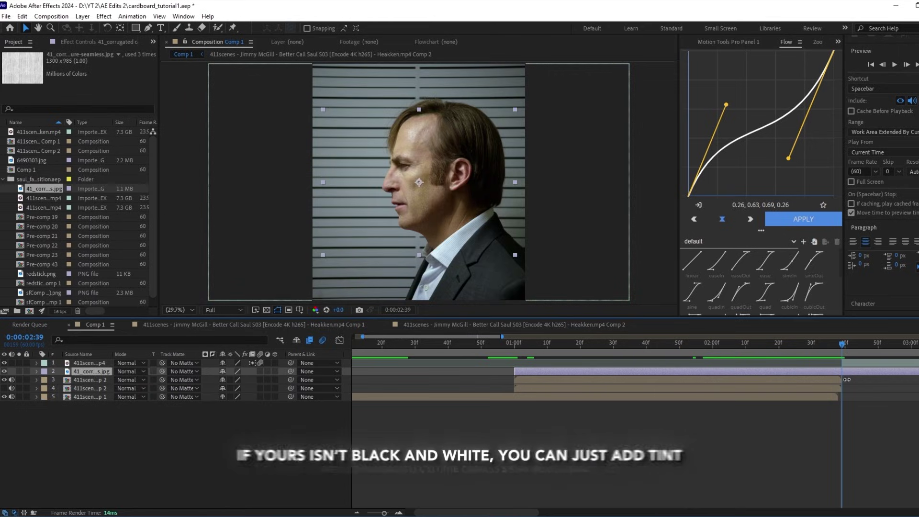
{"action": "key", "text": "ctrl+shift+d"}
{"action": "key", "text": "Delete"}
{"action": "left_click_drag", "start_coordinate": [539, 348], "coordinate": [513, 347]}
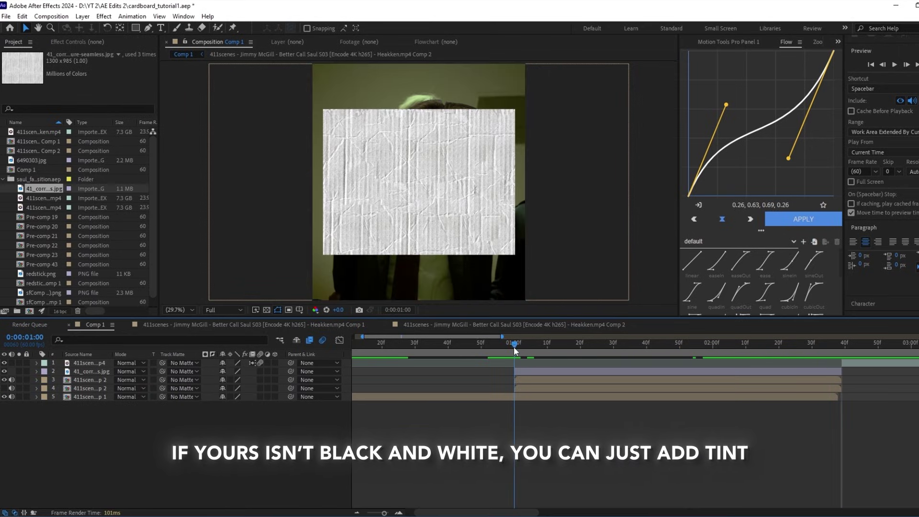
Step: Rotate the cardboard texture layer to 90° and set its blending mode to Overlay
{"action": "left_click", "coordinate": [537, 375]}
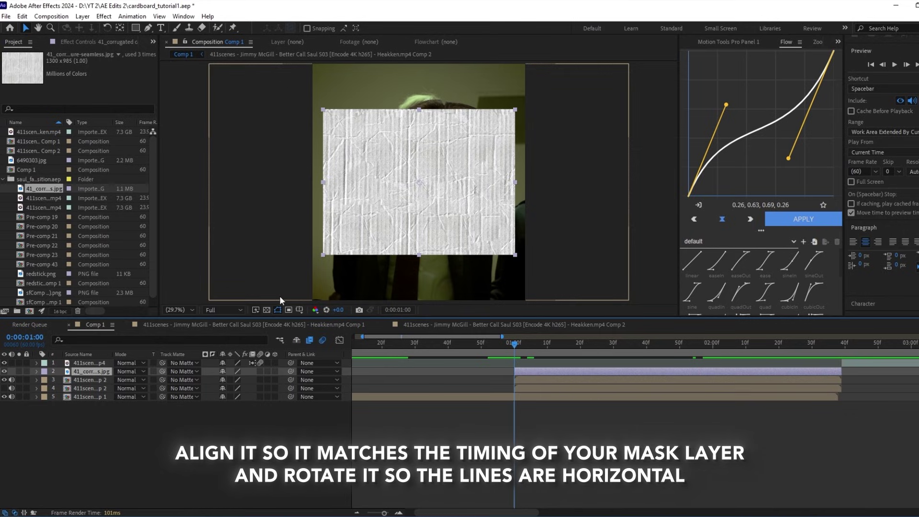
{"action": "key", "text": "r"}
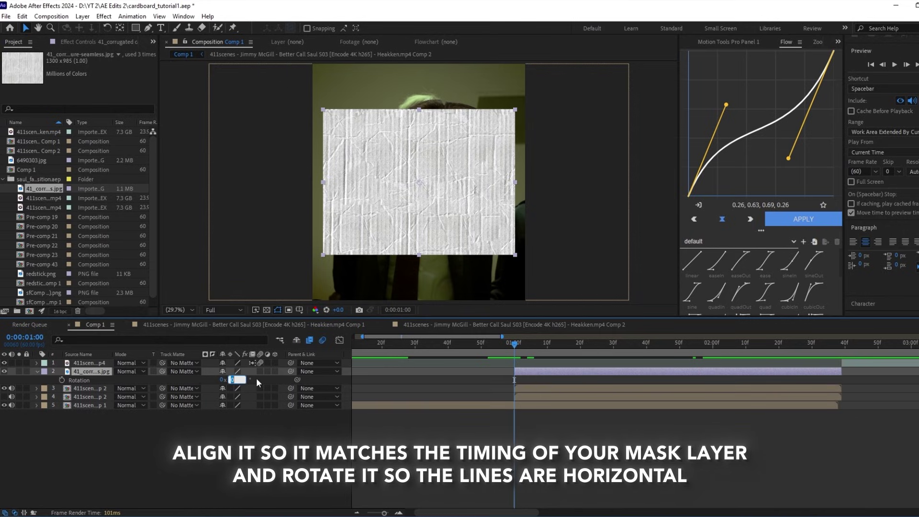
{"action": "left_click", "coordinate": [306, 381]}
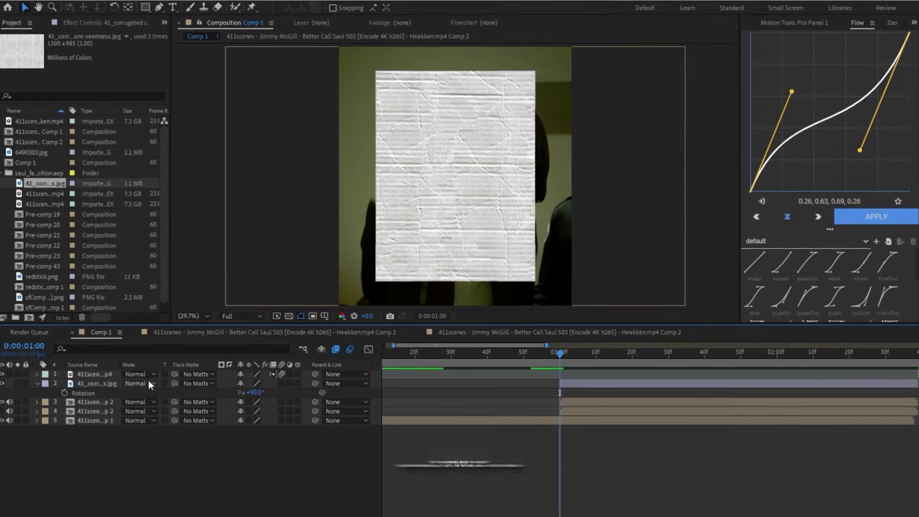
{"action": "left_click", "coordinate": [138, 371]}
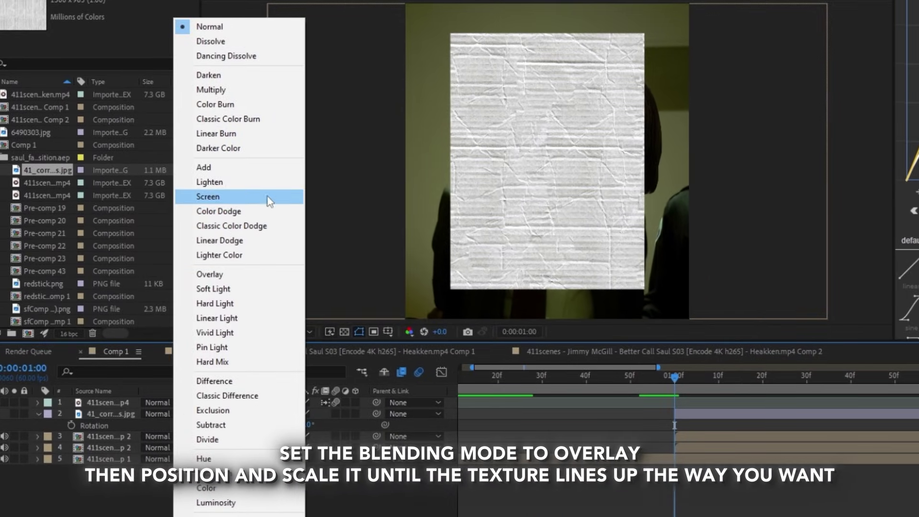
{"action": "left_click", "coordinate": [248, 278]}
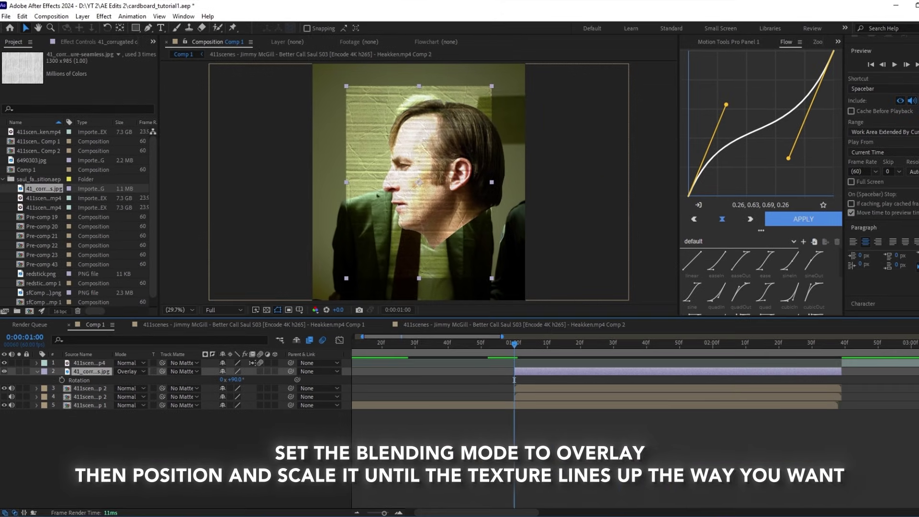
Step: Set the cardboard texture's position to 862, 800 and its scale to 94%
{"action": "left_click", "coordinate": [527, 370]}
{"action": "key", "text": "p"}
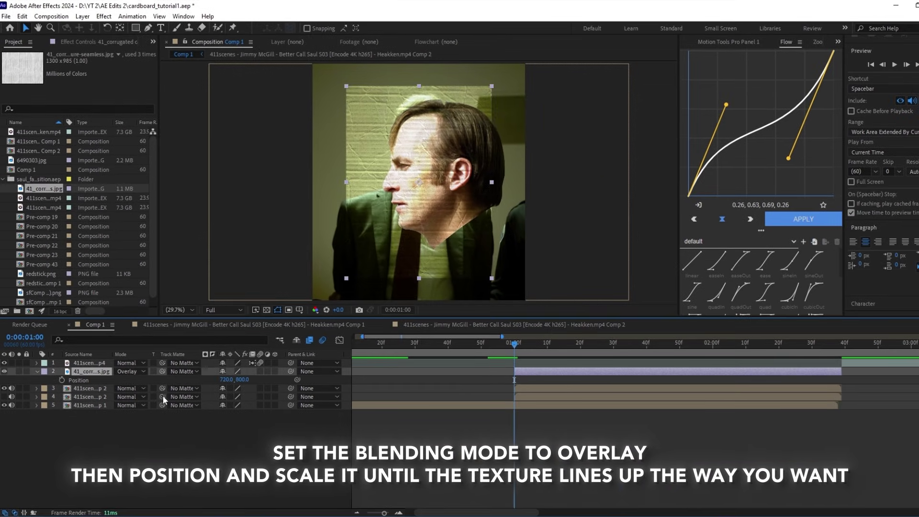
{"action": "left_click_drag", "start_coordinate": [226, 382], "coordinate": [306, 385]}
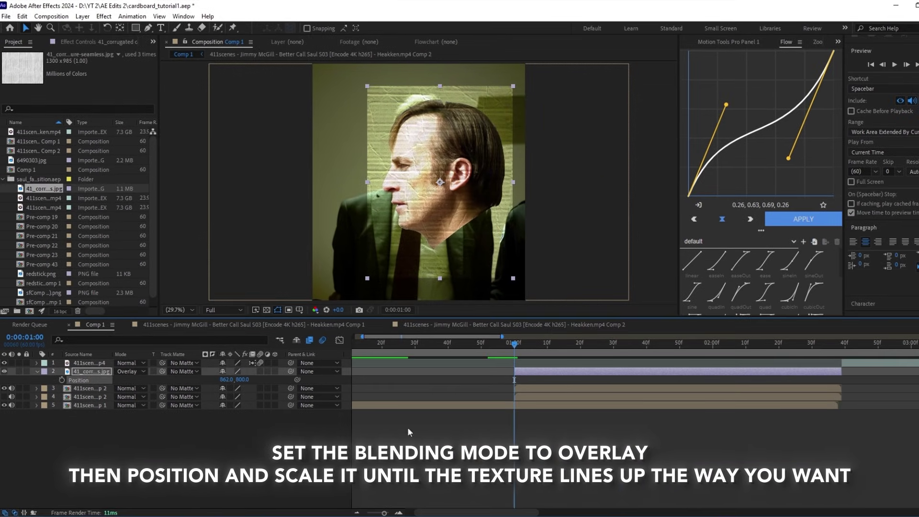
{"action": "left_click_drag", "start_coordinate": [234, 381], "coordinate": [219, 382]}
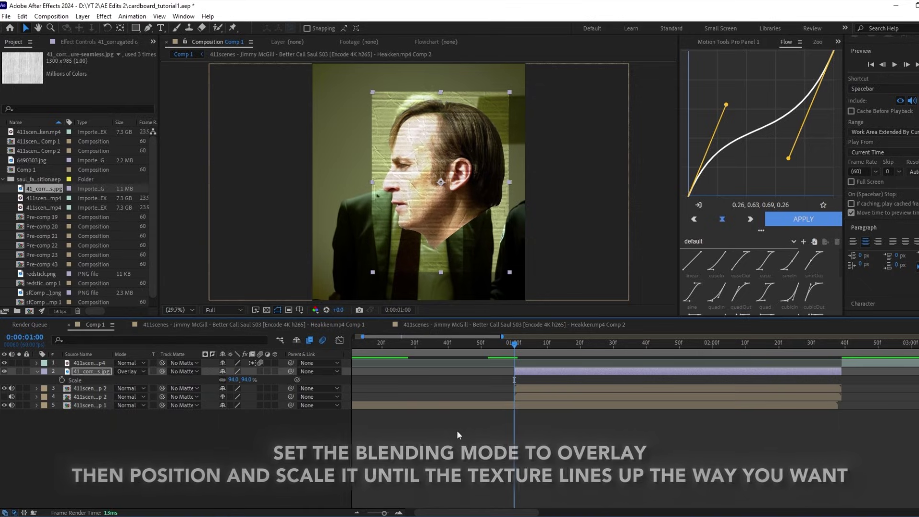
Step: Nudge the cardboard texture slightly up and to the right so it covers the cut-out head
{"action": "key", "text": "Up"}
{"action": "key", "text": "Up"}
{"action": "key", "text": "Up"}
{"action": "key", "text": "Up"}
{"action": "key", "text": "Right"}
{"action": "key", "text": "Right"}
{"action": "key", "text": "Right"}
{"action": "key", "text": "Right"}
{"action": "key", "text": "Right"}
{"action": "key", "text": "Right"}
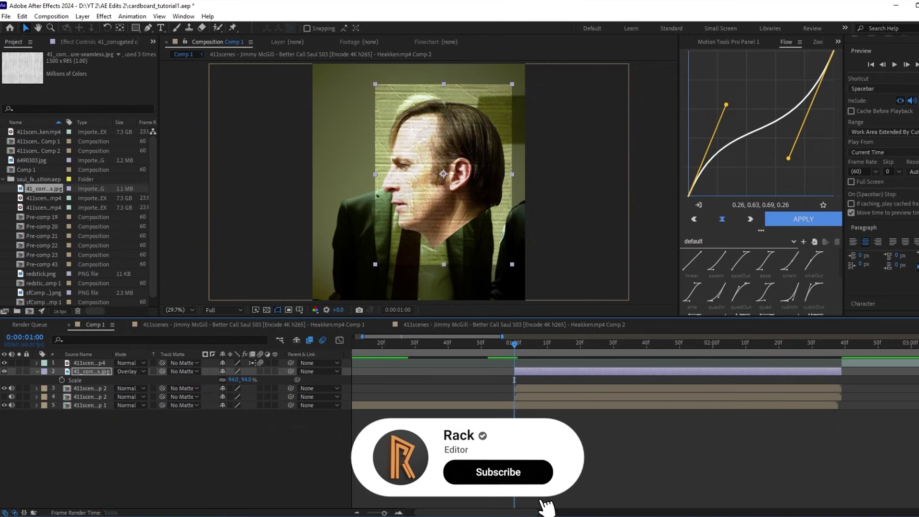
Step: Lower the cardboard texture layer's opacity to 48%
{"action": "key", "text": "shift+Up"}
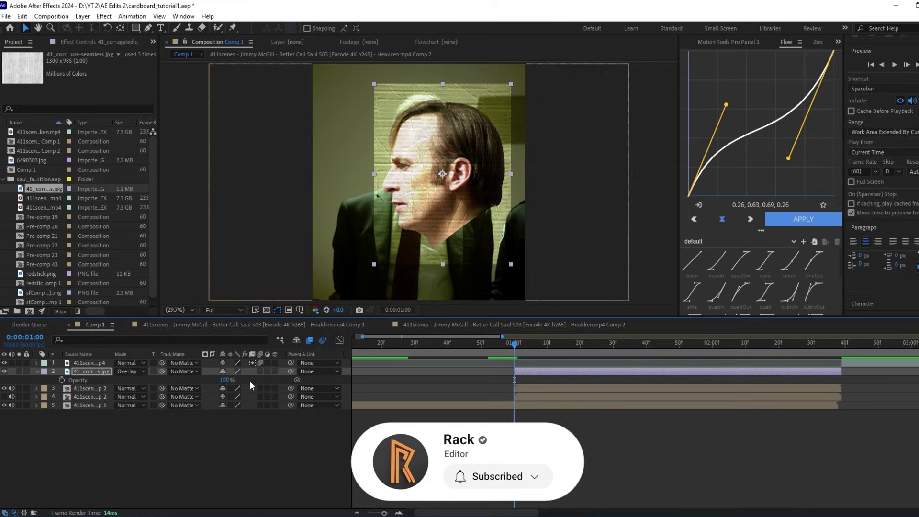
{"action": "key", "text": "t"}
{"action": "left_click_drag", "start_coordinate": [225, 380], "coordinate": [203, 381]}
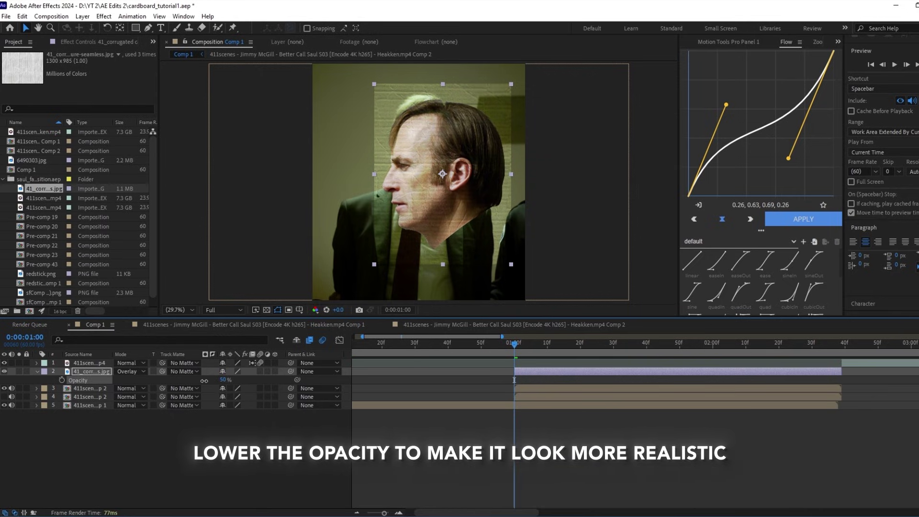
{"action": "left_click", "coordinate": [551, 423]}
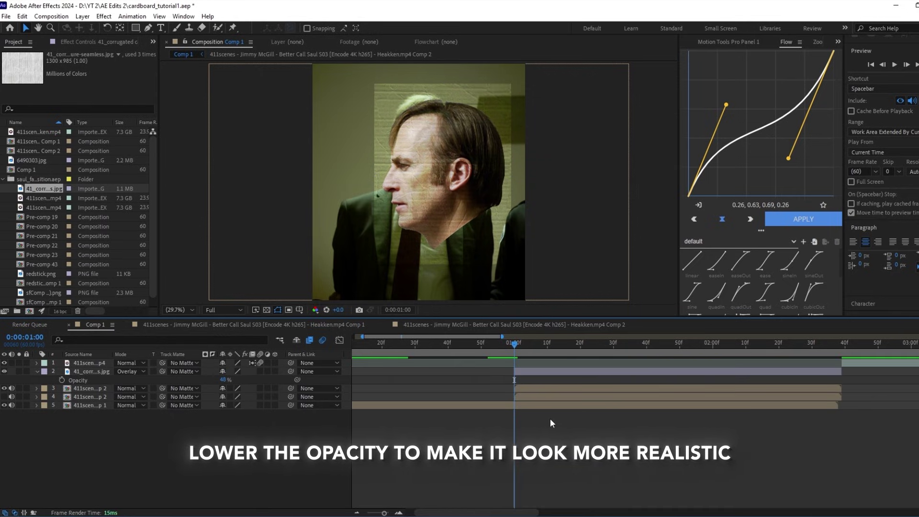
Step: Pre-compose the cardboard texture and the masked head layer together, moving all attributes into the new composition
{"action": "left_click", "coordinate": [538, 372]}
{"action": "left_click", "coordinate": [533, 387], "text": "shift"}
{"action": "right_click", "coordinate": [533, 387]}
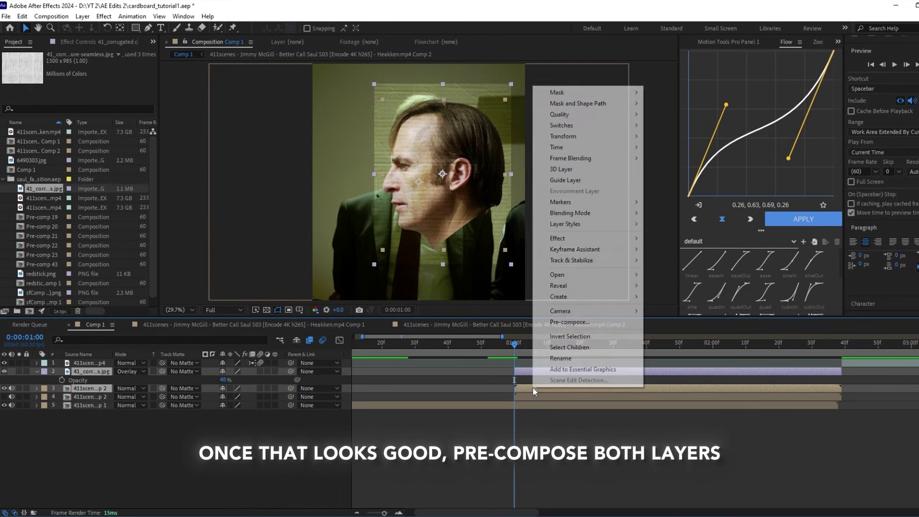
{"action": "left_click", "coordinate": [543, 322]}
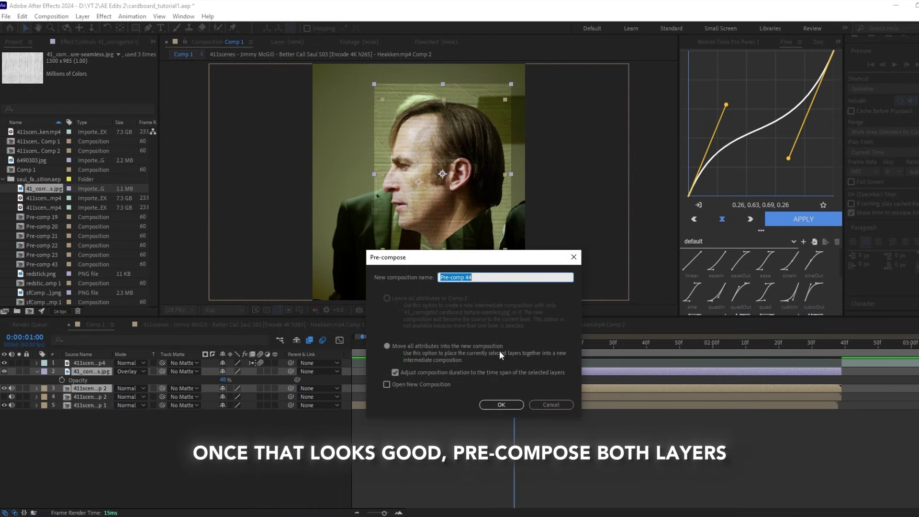
{"action": "left_click", "coordinate": [501, 405]}
Step: Copy the head mask from the layer inside the new pre-comp and paste it onto the pre-comp in Comp 1
{"action": "double_click", "coordinate": [549, 371]}
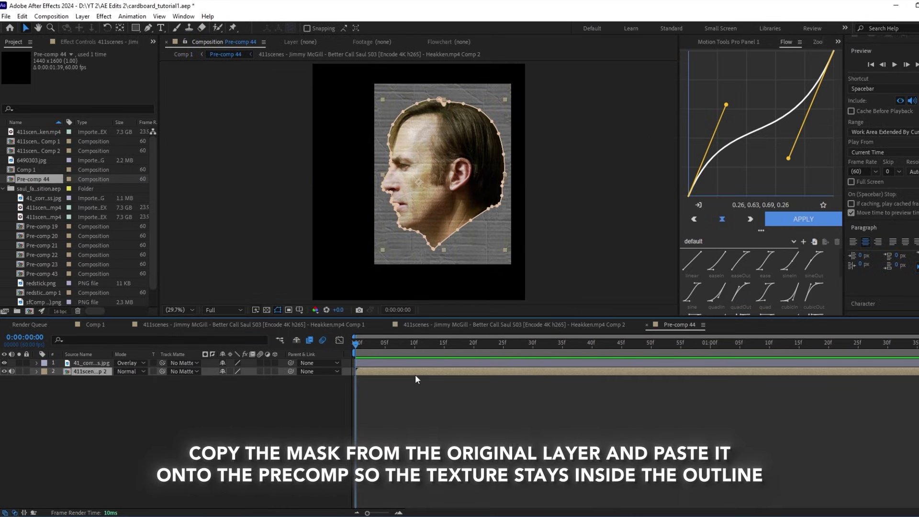
{"action": "left_click", "coordinate": [84, 372]}
{"action": "key", "text": "ctrl+v"}
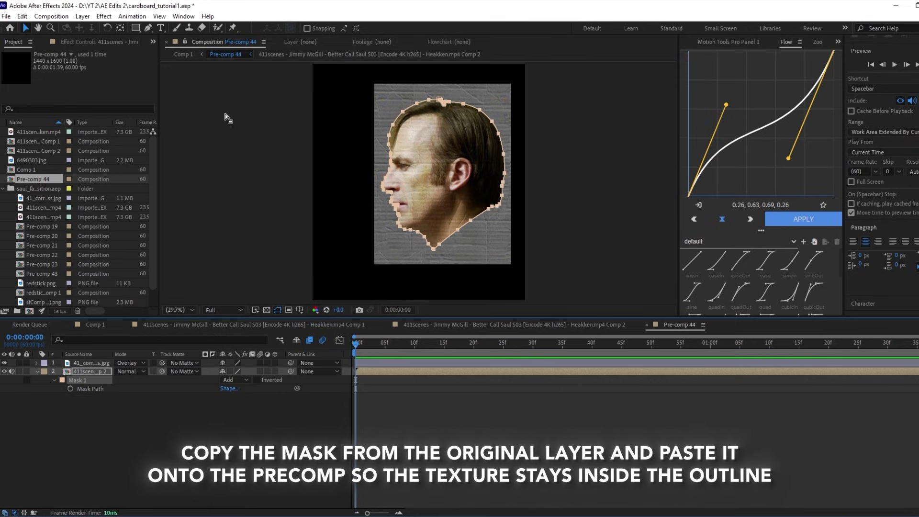
{"action": "left_click", "coordinate": [190, 55]}
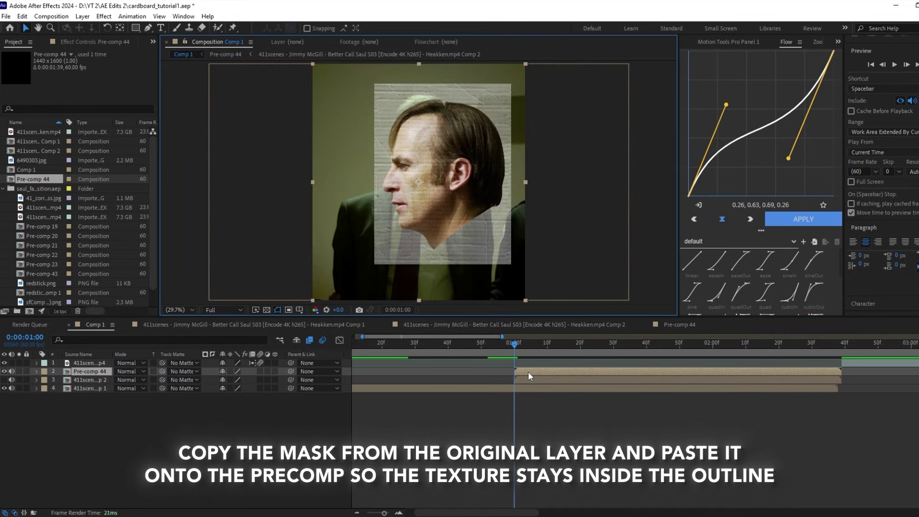
{"action": "key", "text": "ctrl+v"}
{"action": "left_click", "coordinate": [528, 399]}
{"action": "scroll", "coordinate": [487, 207], "scroll_direction": "up", "scroll_amount": 1}
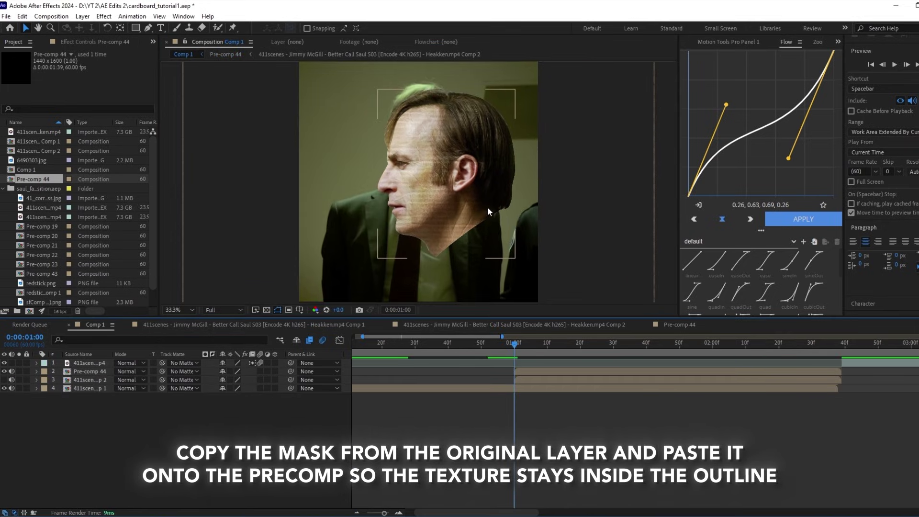
{"action": "scroll", "coordinate": [474, 252], "scroll_direction": "up", "scroll_amount": 3}
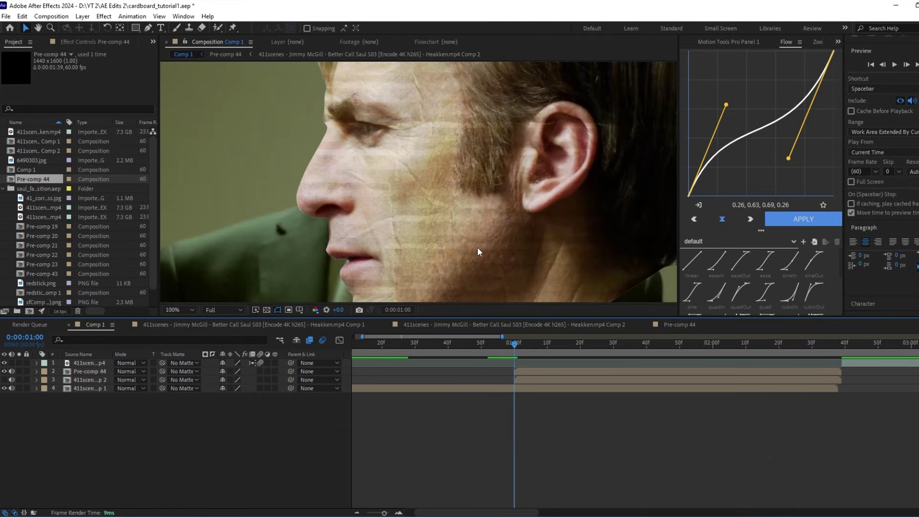
{"action": "scroll", "coordinate": [478, 247], "scroll_direction": "down", "scroll_amount": 4}
Step: Copy the texture and masked head layers from the pre-comp into Comp 1, starting at 0:00:01:00 with the texture above the head
{"action": "double_click", "coordinate": [496, 372]}
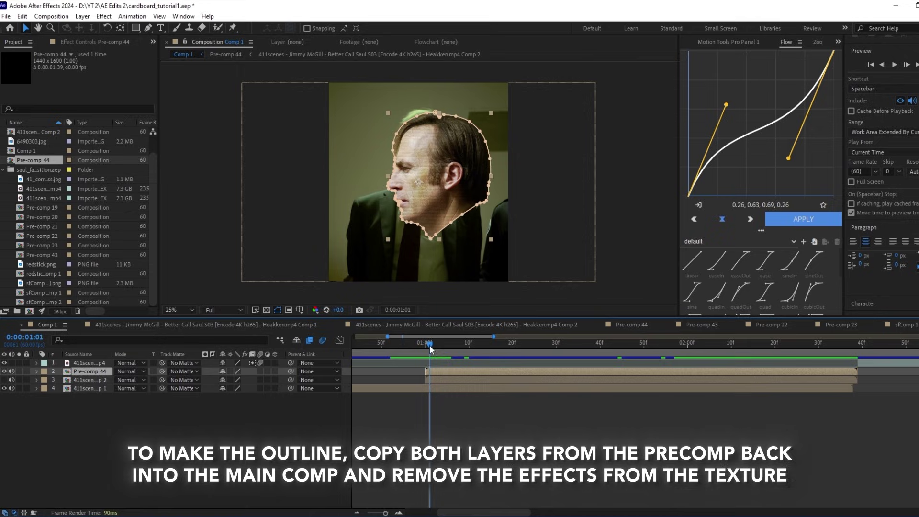
{"action": "double_click", "coordinate": [441, 380]}
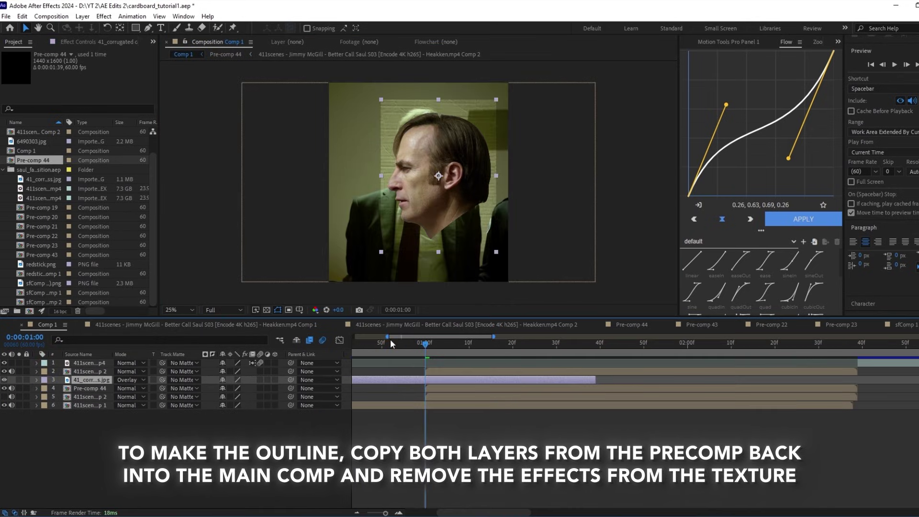
{"action": "left_click_drag", "start_coordinate": [390, 381], "coordinate": [417, 382]}
{"action": "left_click_drag", "start_coordinate": [353, 338], "coordinate": [390, 337]}
{"action": "left_click_drag", "start_coordinate": [493, 337], "coordinate": [481, 337]}
{"action": "left_click_drag", "start_coordinate": [98, 379], "coordinate": [98, 369]}
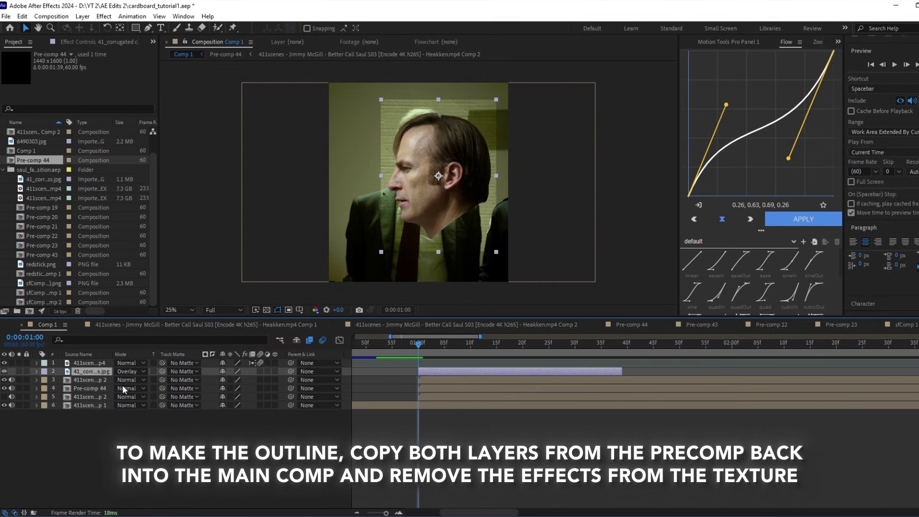
Step: Set the copied cardboard texture's blending mode to Normal and its opacity to 100%
{"action": "left_click", "coordinate": [427, 372]}
{"action": "left_click", "coordinate": [142, 372]}
{"action": "left_click", "coordinate": [158, 79]}
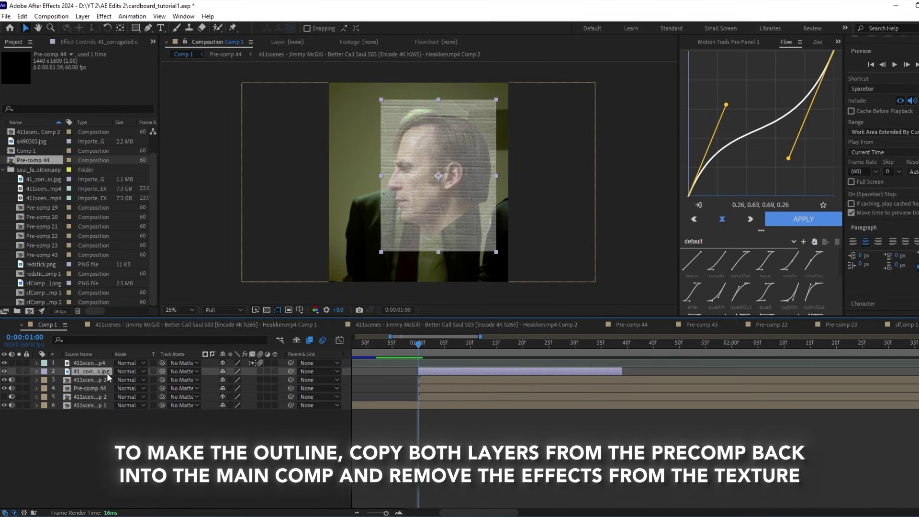
{"action": "key", "text": "t"}
{"action": "left_click_drag", "start_coordinate": [223, 380], "coordinate": [249, 379]}
{"action": "left_click", "coordinate": [432, 387]}
{"action": "left_click", "coordinate": [393, 390]}
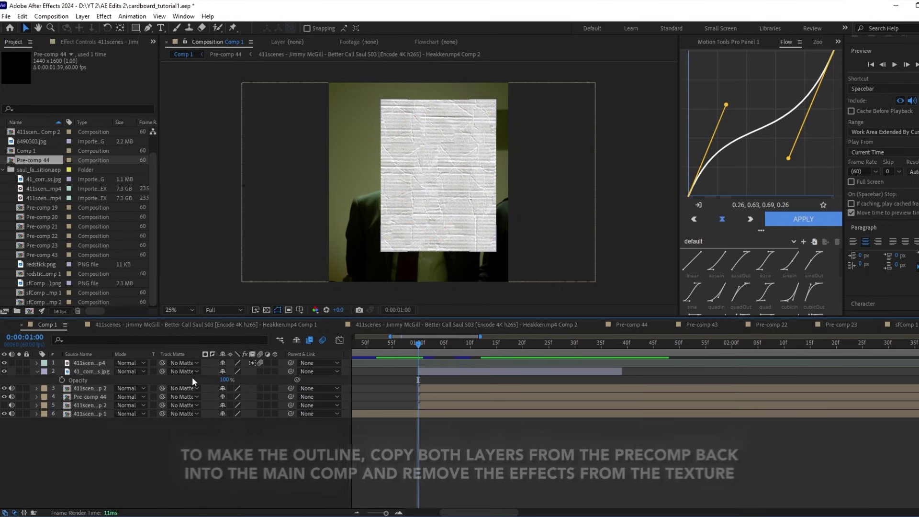
Step: Set the cardboard texture's track matte to the masked head layer directly below it
{"action": "left_click", "coordinate": [459, 371]}
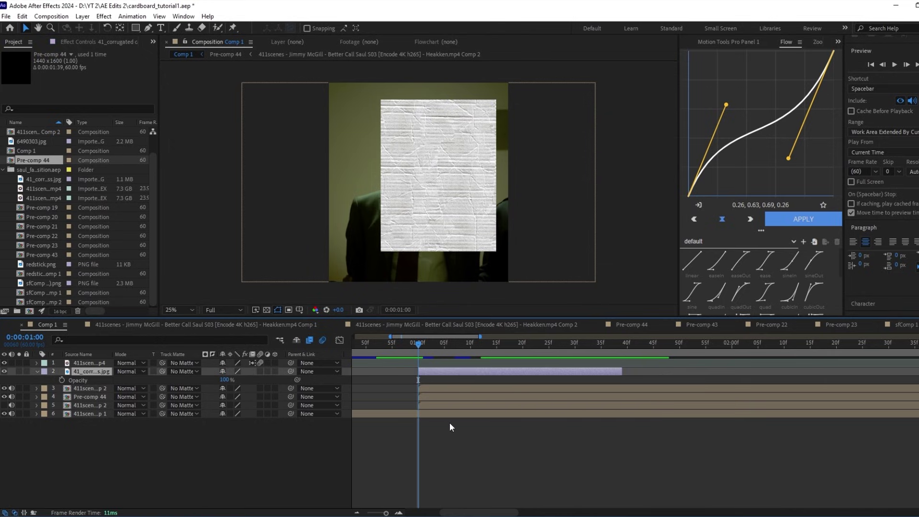
{"action": "left_click", "coordinate": [450, 422]}
{"action": "left_click", "coordinate": [451, 387]}
{"action": "left_click", "coordinate": [447, 371]}
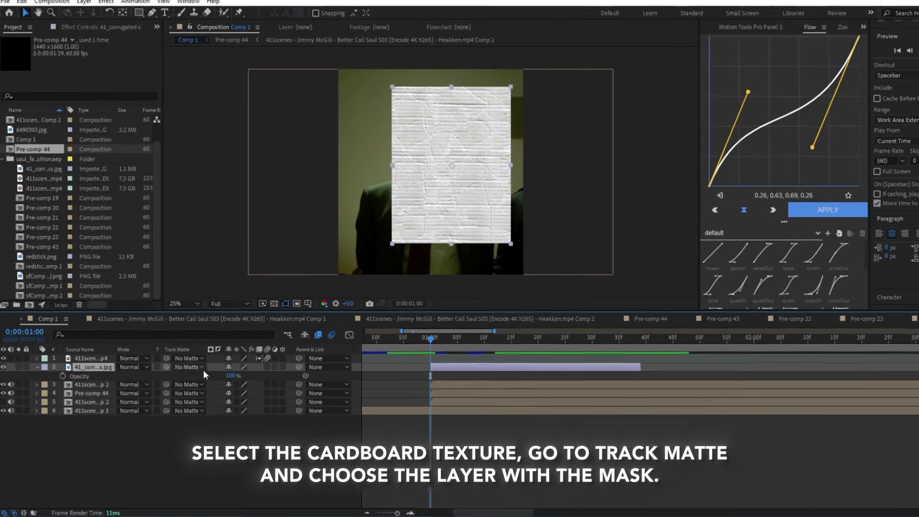
{"action": "left_click", "coordinate": [194, 371]}
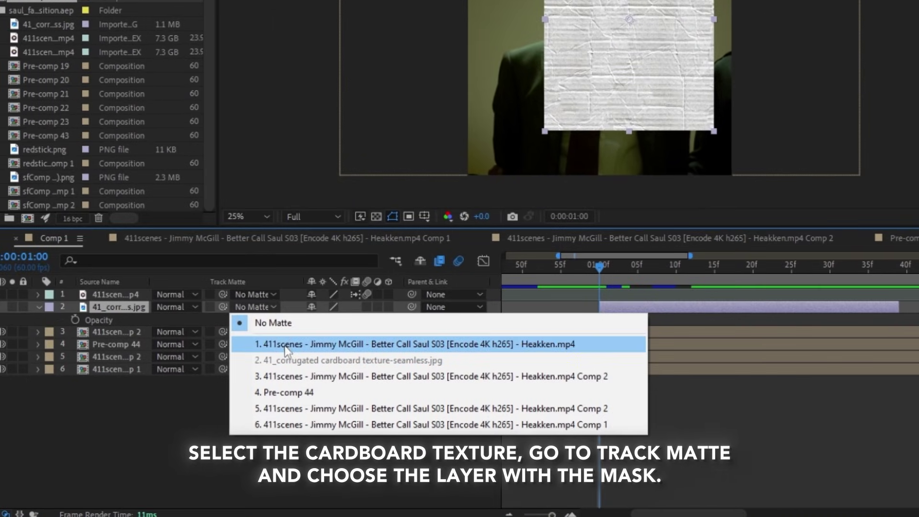
{"action": "left_click", "coordinate": [287, 377]}
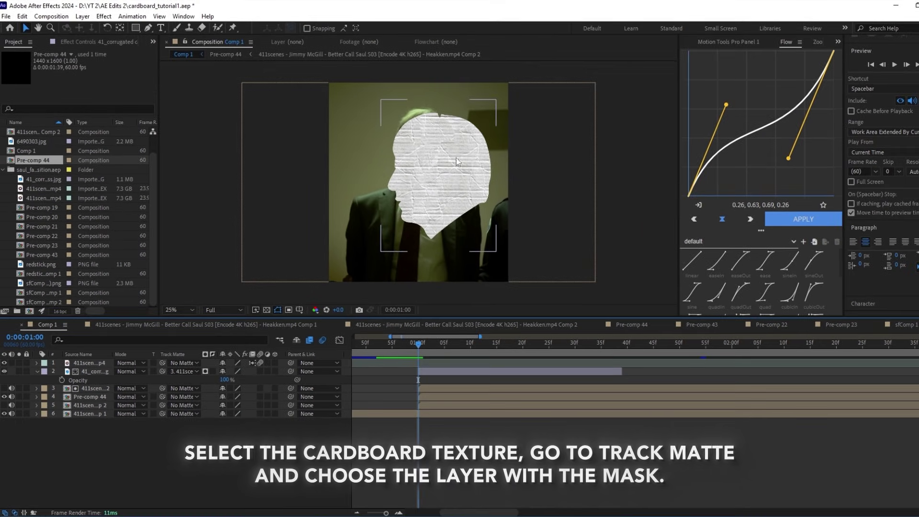
Step: Add a Stroke layer style to the masked head matte layer and set the stroke size to 20
{"action": "scroll", "coordinate": [456, 158], "scroll_direction": "up", "scroll_amount": 2}
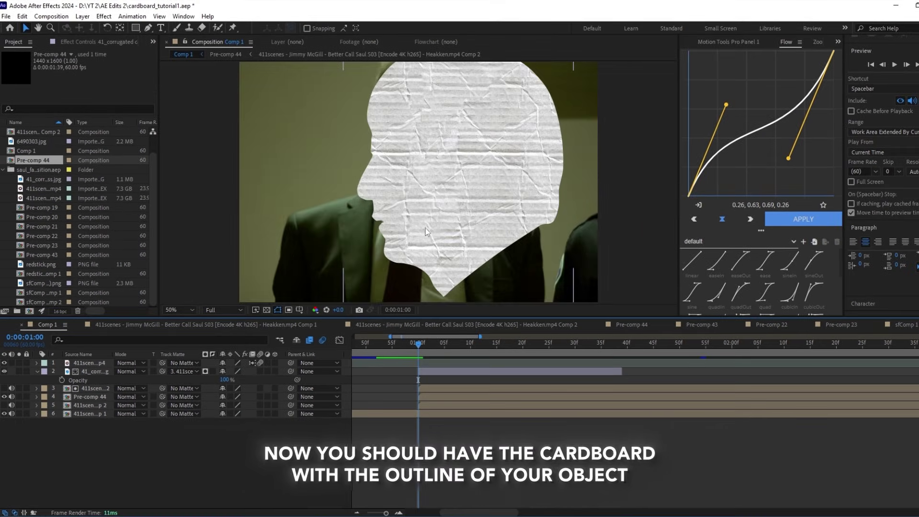
{"action": "left_click", "coordinate": [436, 388]}
{"action": "right_click", "coordinate": [448, 387]}
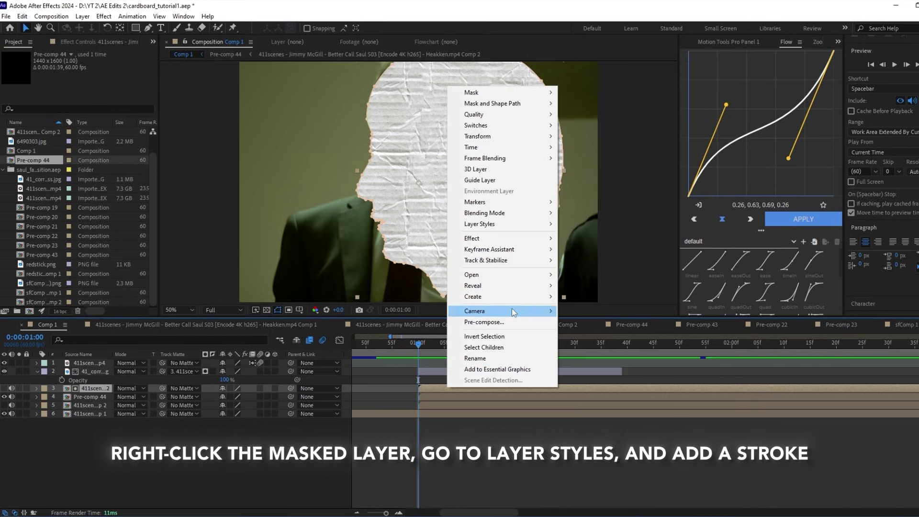
{"action": "mouse_move", "coordinate": [502, 224]}
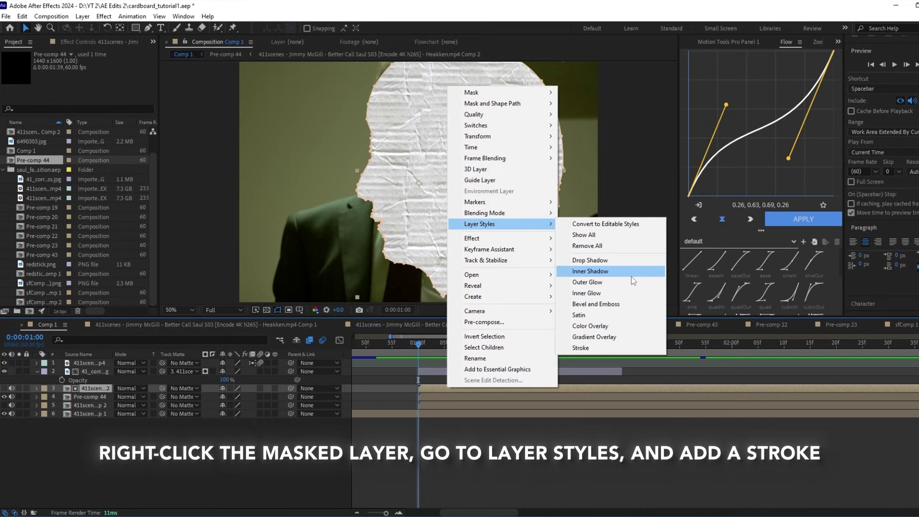
{"action": "left_click", "coordinate": [619, 348]}
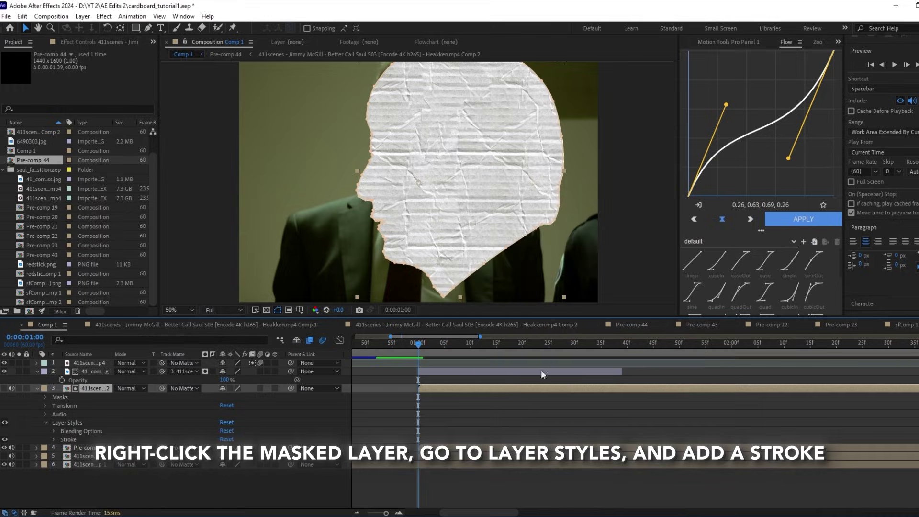
{"action": "left_click", "coordinate": [54, 439]}
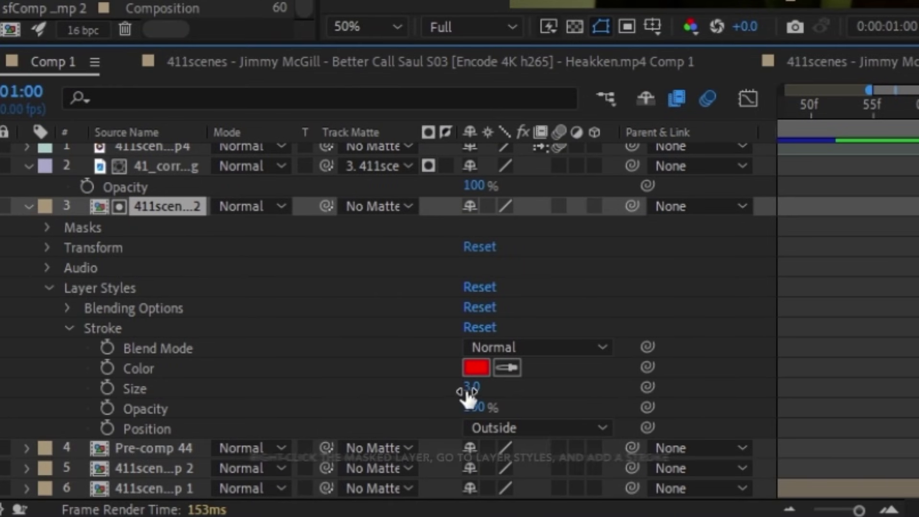
{"action": "left_click_drag", "start_coordinate": [472, 386], "coordinate": [489, 387]}
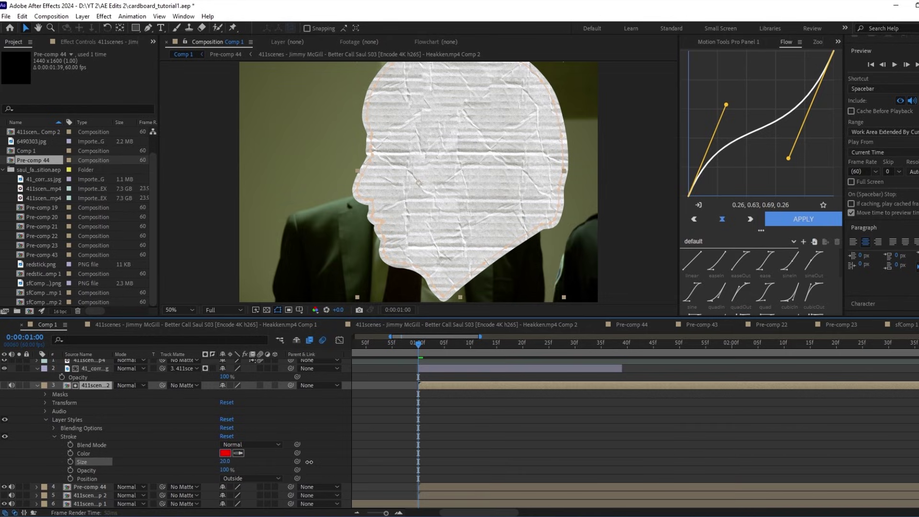
{"action": "left_click", "coordinate": [355, 452]}
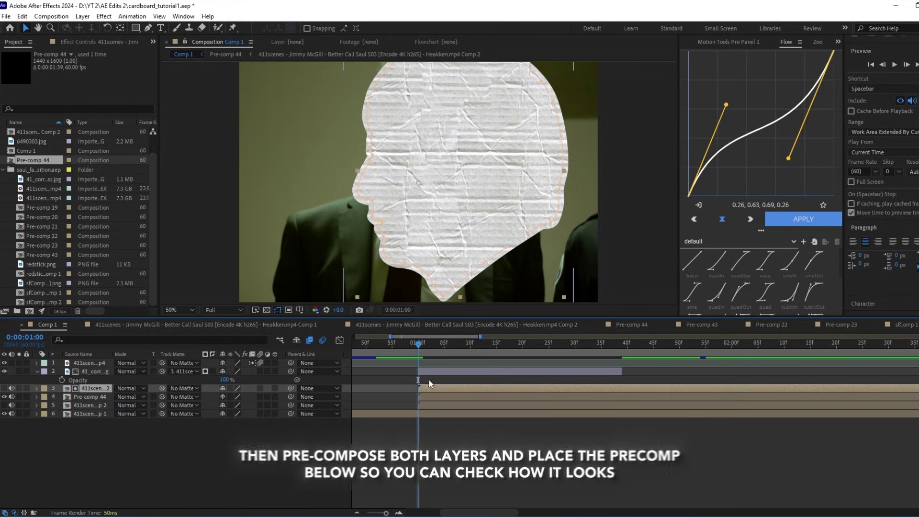
Step: Extend the end of the cardboard texture layer to match the length of the masked head layer
{"action": "left_click", "coordinate": [432, 372]}
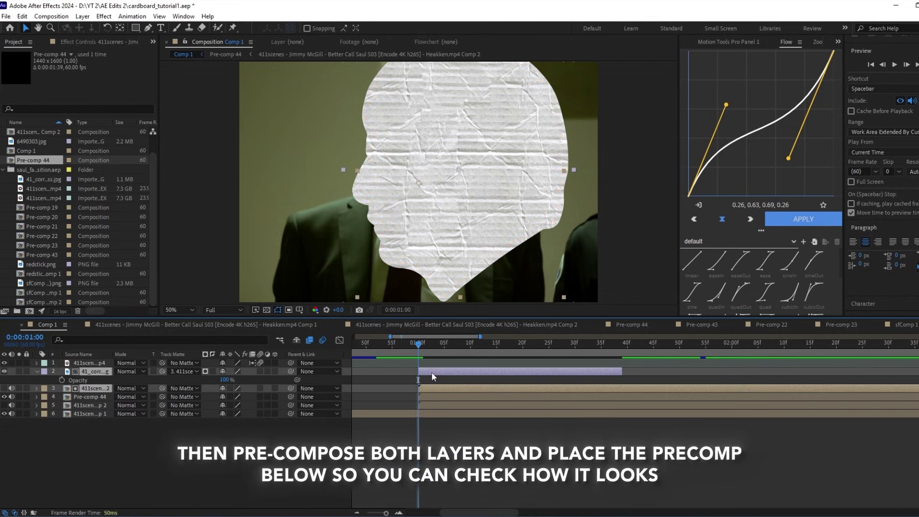
{"action": "left_click_drag", "start_coordinate": [621, 373], "coordinate": [818, 379]}
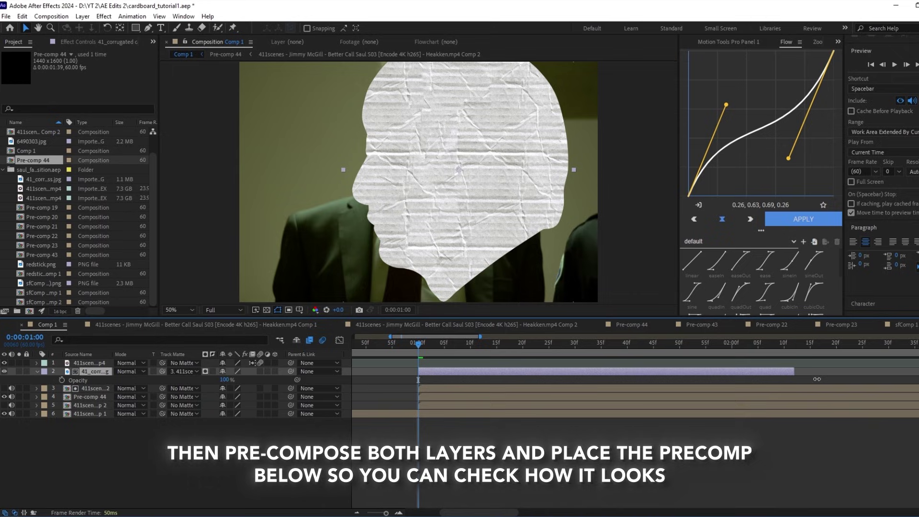
Step: Pre-compose the cardboard texture with its stroked matte layer and place the result below the head pre-comp
{"action": "left_click", "coordinate": [897, 390]}
{"action": "left_click", "coordinate": [900, 373], "text": "shift"}
{"action": "right_click", "coordinate": [900, 373]}
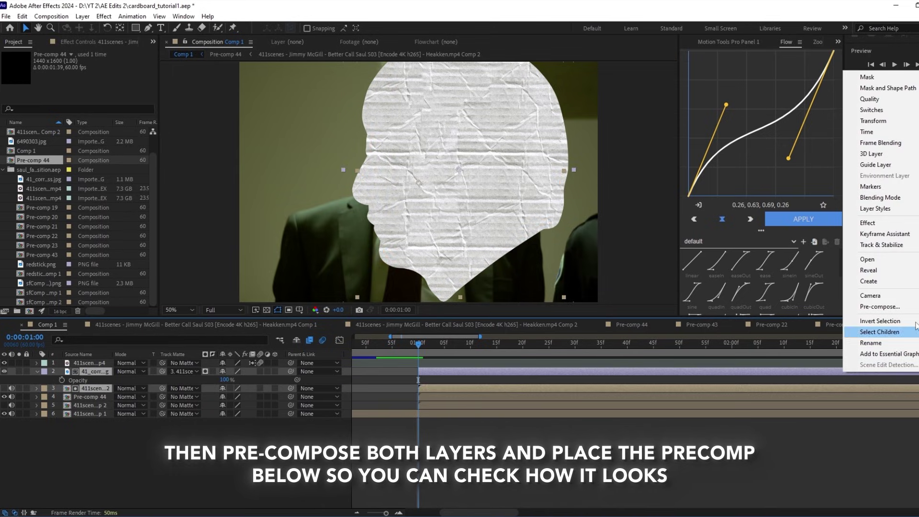
{"action": "left_click", "coordinate": [880, 306]}
{"action": "left_click", "coordinate": [500, 403]}
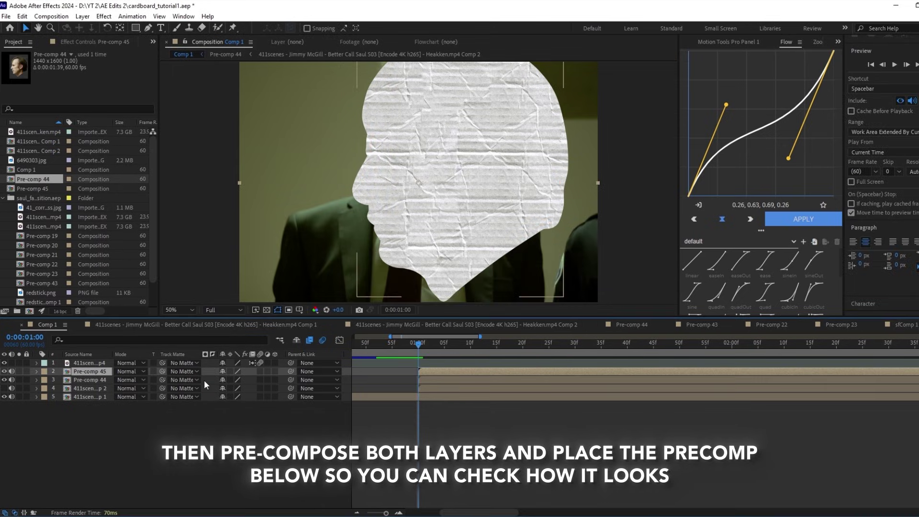
{"action": "left_click_drag", "start_coordinate": [86, 375], "coordinate": [89, 386]}
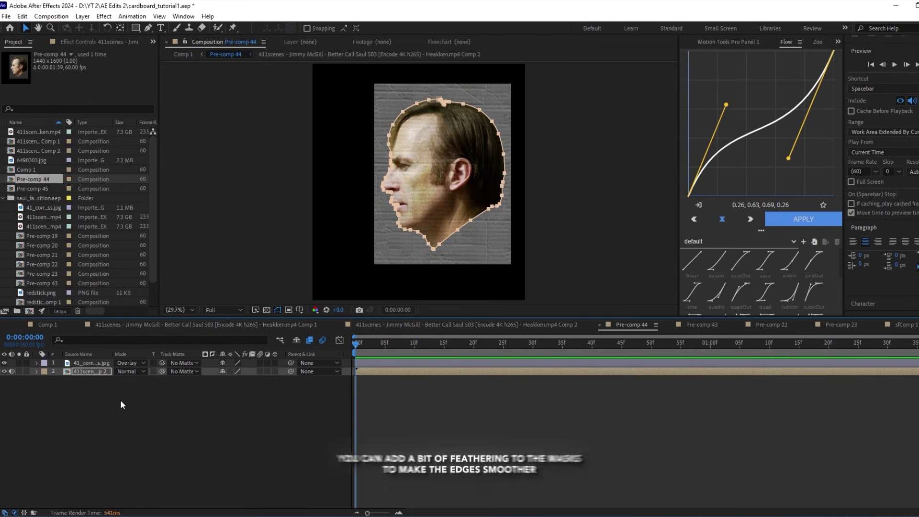
Step: Set the head mask's feather to 3 pixels inside the head pre-comp, then return to Comp 1 fitted in the viewer
{"action": "key", "text": "f"}
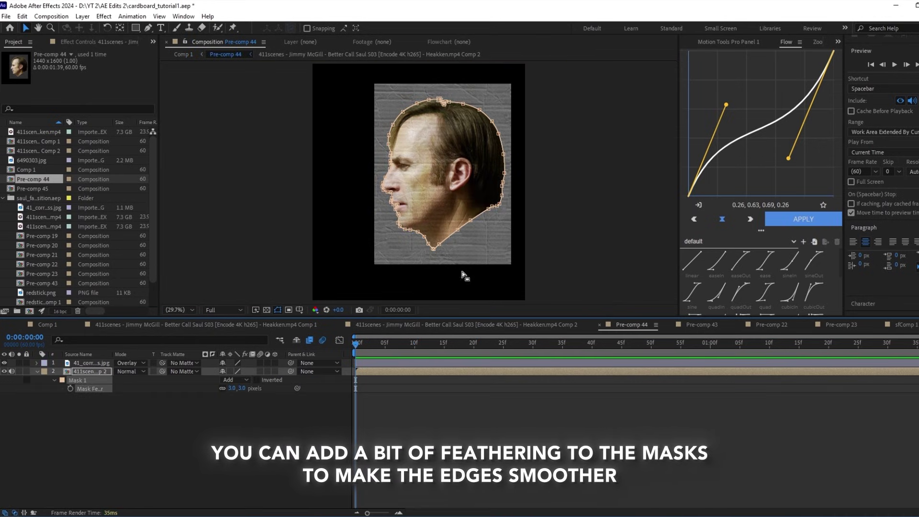
{"action": "left_click", "coordinate": [471, 397]}
{"action": "key", "text": "/"}
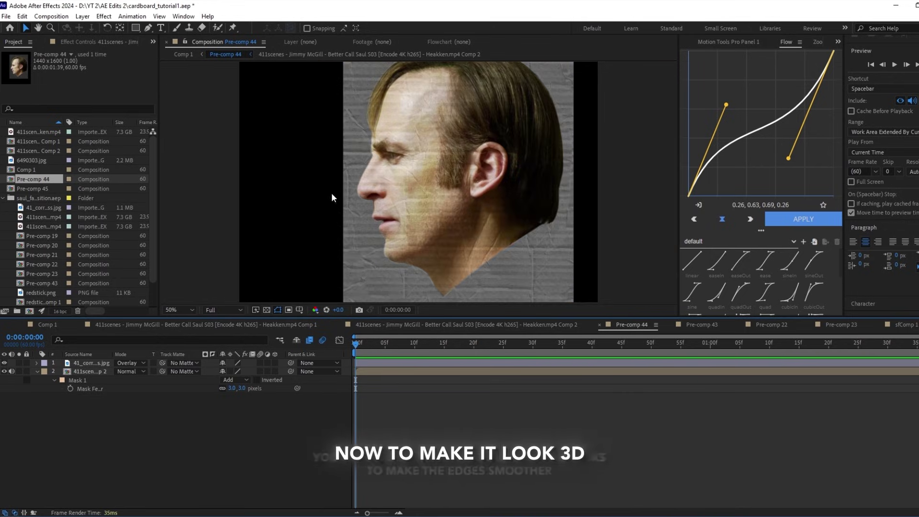
{"action": "left_click", "coordinate": [183, 54]}
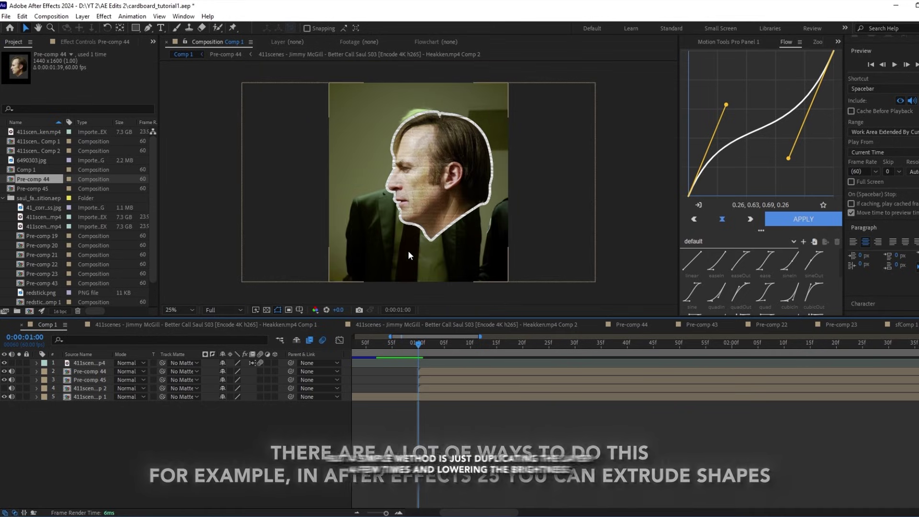
{"action": "left_click", "coordinate": [181, 310]}
{"action": "left_click", "coordinate": [183, 335]}
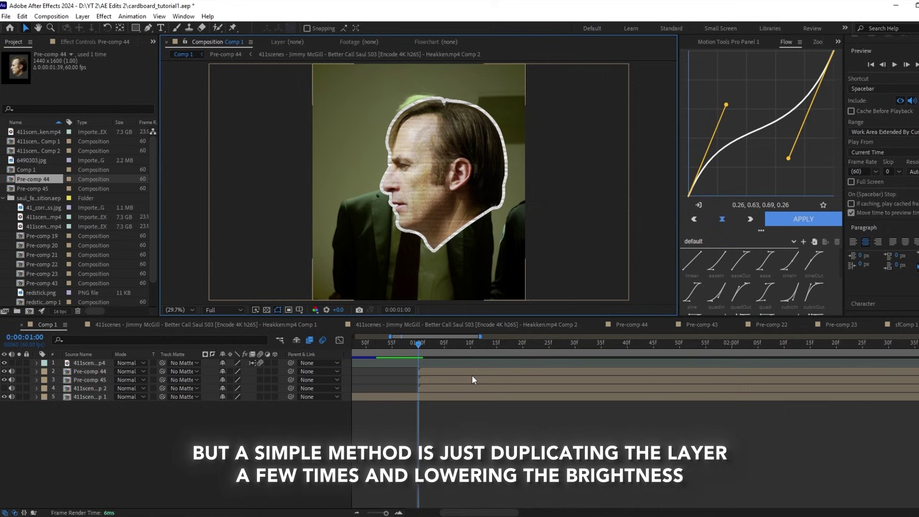
Step: Duplicate the cardboard outline layer Pre-comp 45 in Comp 1 and offset the lower copy slightly down and to the left
{"action": "key", "text": "."}
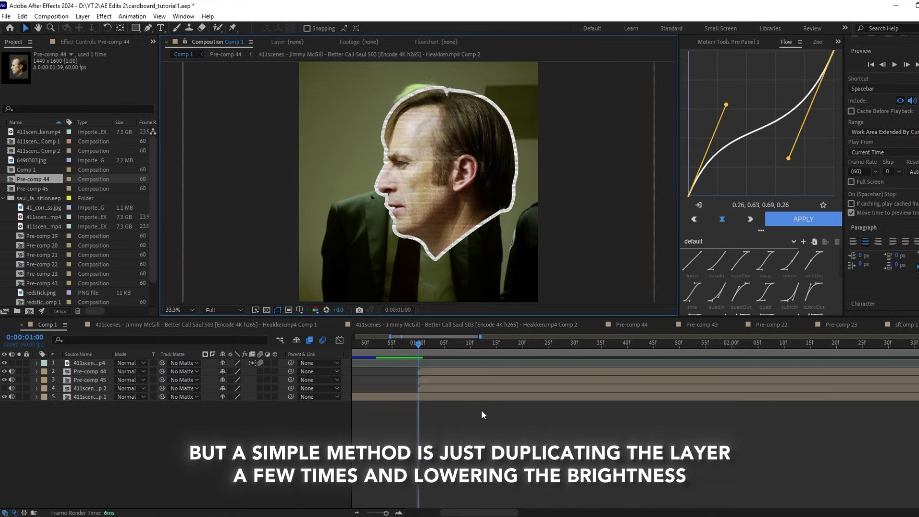
{"action": "left_click", "coordinate": [458, 379]}
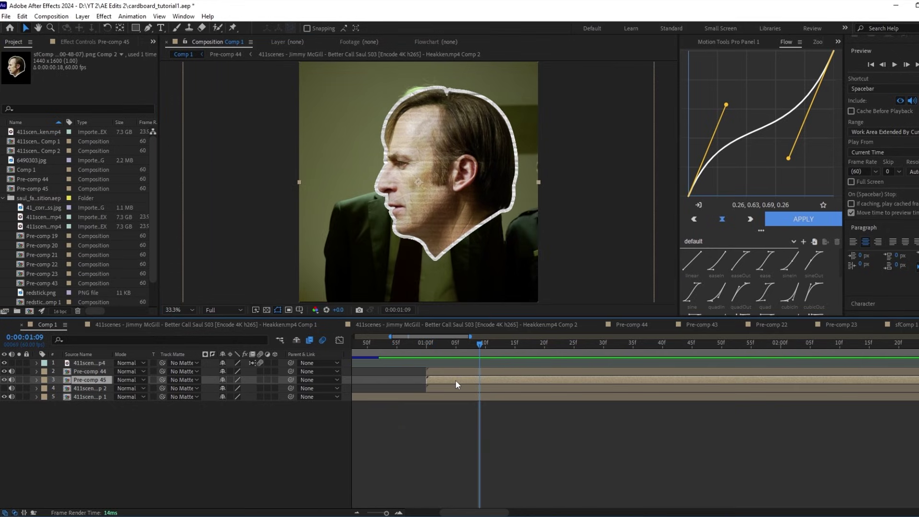
{"action": "key", "text": "ctrl+d"}
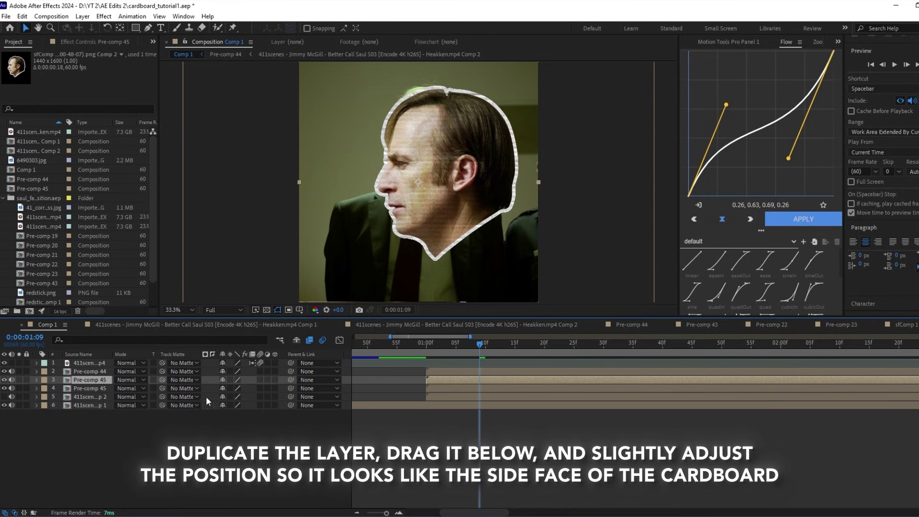
{"action": "left_click_drag", "start_coordinate": [105, 386], "coordinate": [106, 391]}
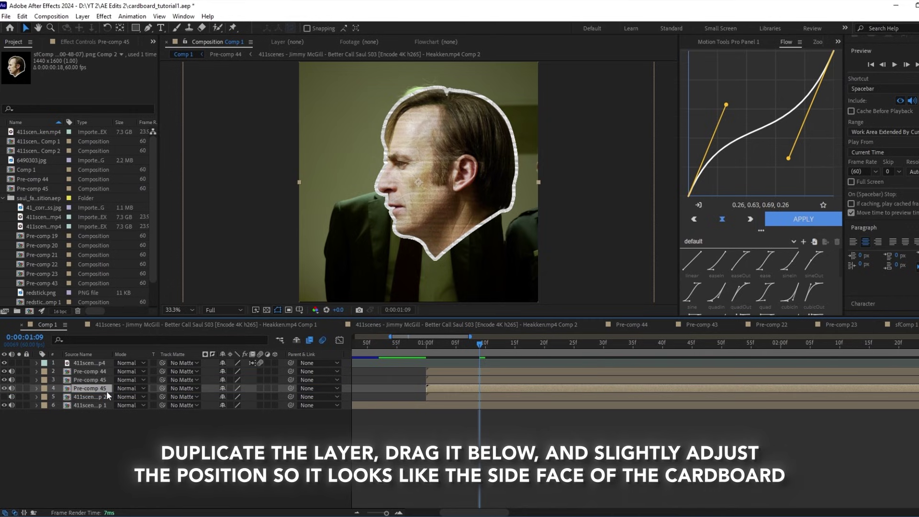
{"action": "left_click_drag", "start_coordinate": [470, 337], "coordinate": [421, 338]}
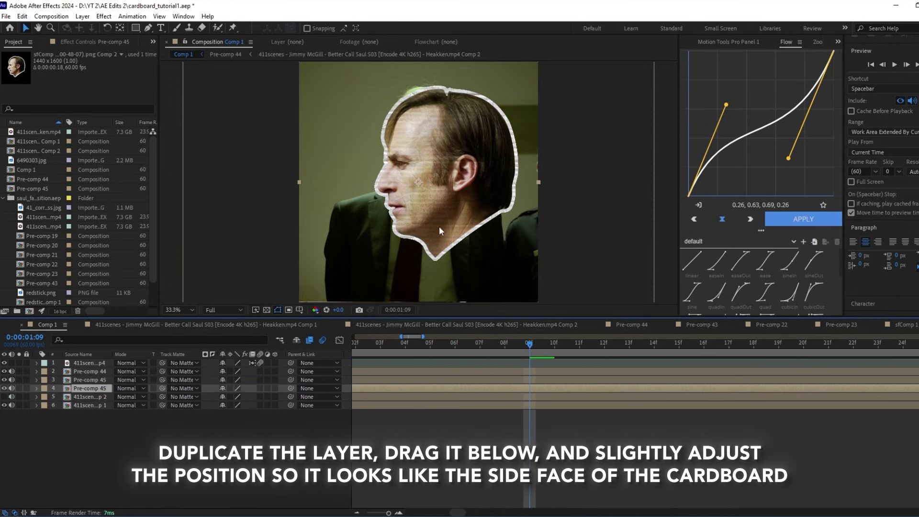
{"action": "key", "text": "/"}
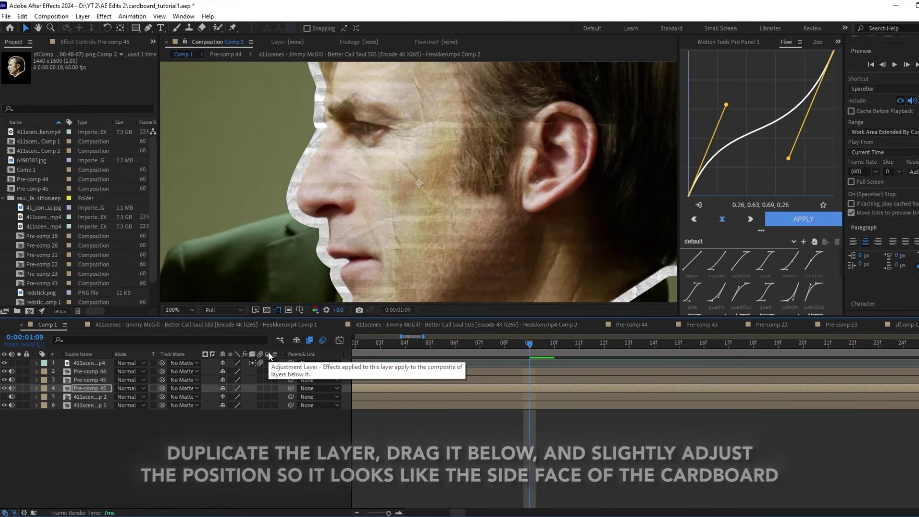
{"action": "key", "text": "shift+Down"}
{"action": "key", "text": "shift+Left"}
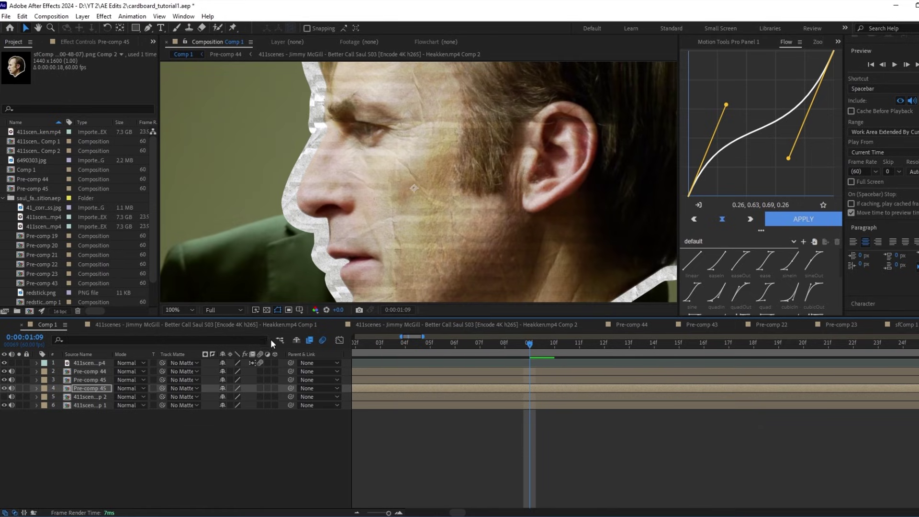
Step: Apply Brightness & Contrast to the offset lower copy of Pre-comp 45 and set its brightness to -73
{"action": "key", "text": "t"}
{"action": "key", "text": "ctrl+space"}
{"action": "type", "text": "bri"}
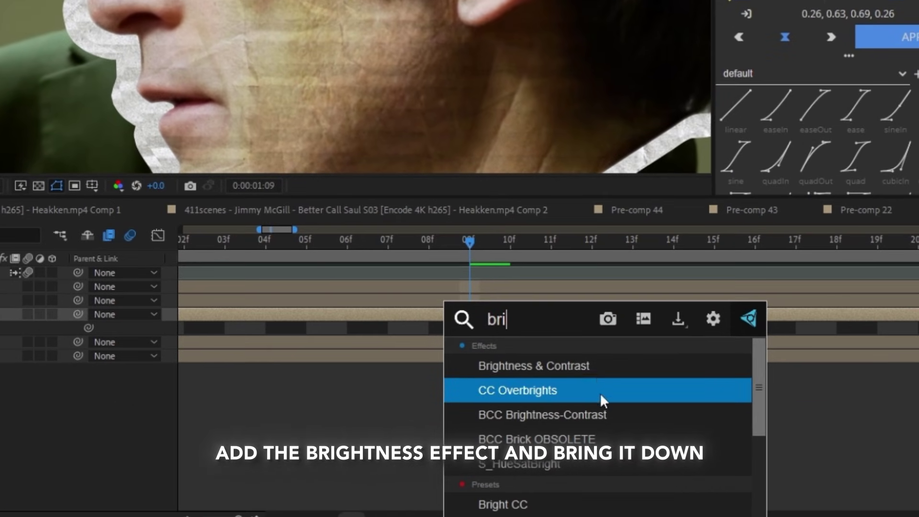
{"action": "left_click", "coordinate": [607, 419]}
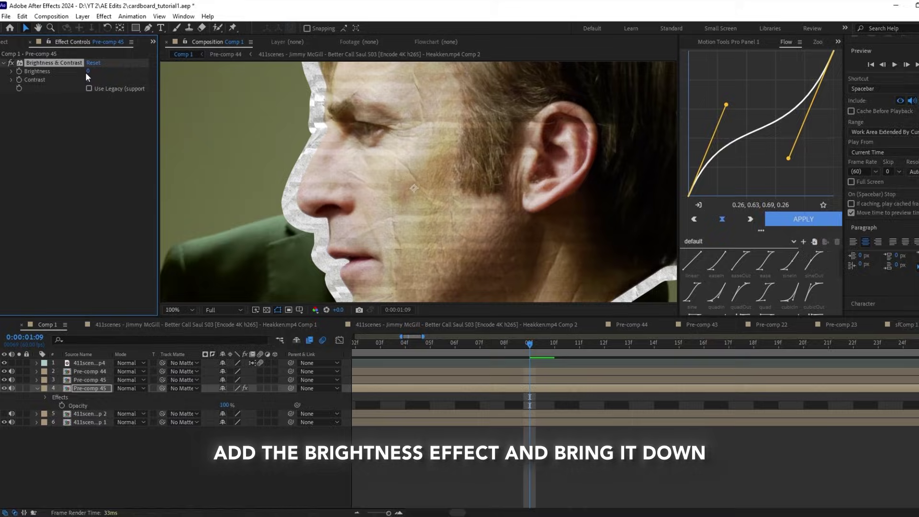
{"action": "left_click_drag", "start_coordinate": [99, 75], "coordinate": [53, 75]}
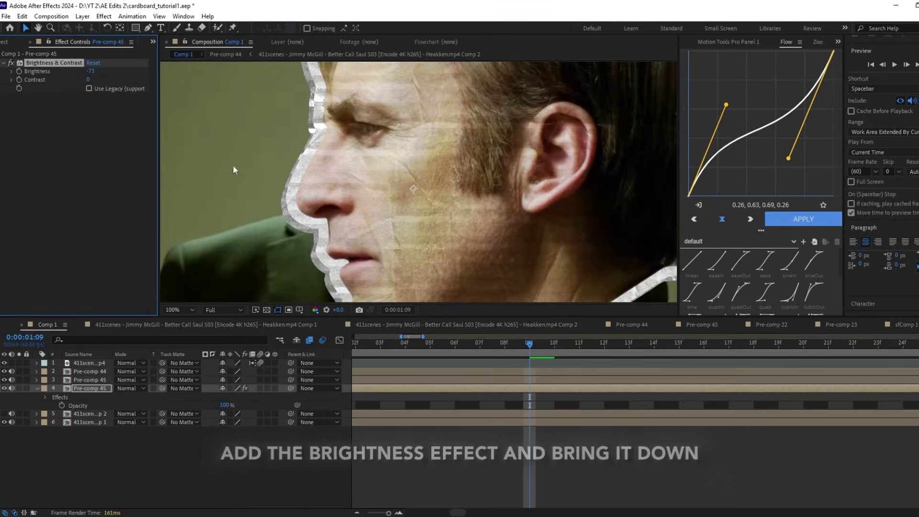
Step: Duplicate the darkened Pre-comp 45 copy to stack a second side-face layer beneath the outline
{"action": "left_click", "coordinate": [257, 457]}
{"action": "left_click", "coordinate": [434, 389]}
{"action": "key", "text": "ctrl+d"}
{"action": "left_click_drag", "start_coordinate": [95, 388], "coordinate": [95, 414]}
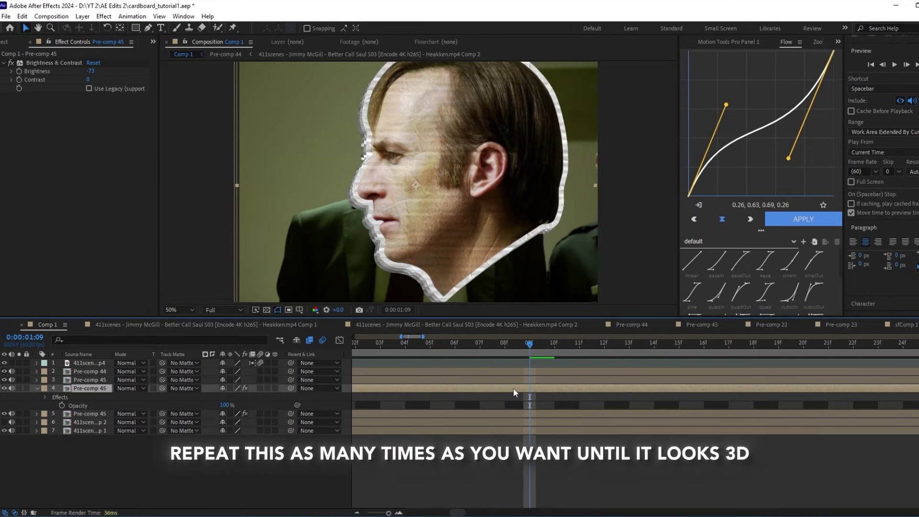
{"action": "left_click", "coordinate": [537, 380]}
{"action": "left_click", "coordinate": [573, 389]}
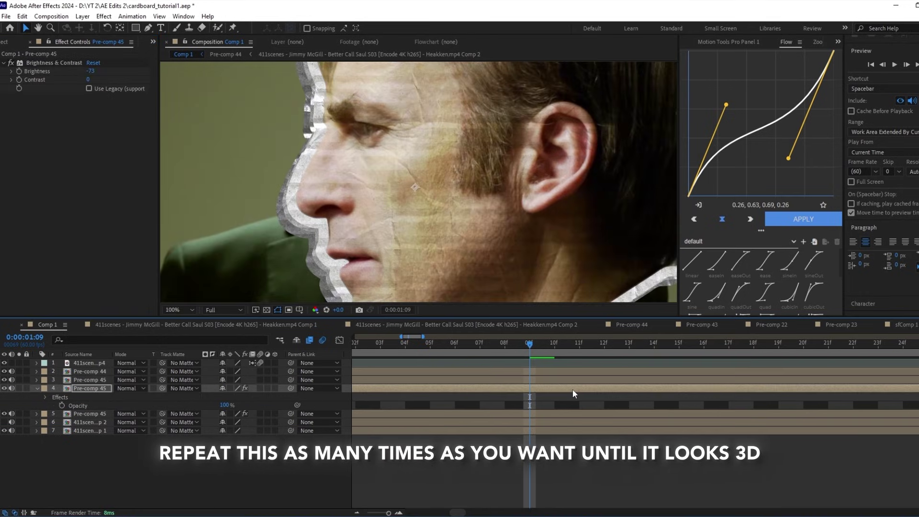
Step: Nudge the lowest Pre-comp 45 copy 6 pixels up and 8 pixels right, and darken its brightness to -138
{"action": "left_click", "coordinate": [568, 413]}
{"action": "key", "text": "Up"}
{"action": "key", "text": "Up"}
{"action": "key", "text": "Up"}
{"action": "key", "text": "Up"}
{"action": "key", "text": "Up"}
{"action": "key", "text": "Up"}
{"action": "key", "text": "Right"}
{"action": "key", "text": "Right"}
{"action": "key", "text": "Right"}
{"action": "key", "text": "Right"}
{"action": "key", "text": "Right"}
{"action": "key", "text": "Right"}
{"action": "key", "text": "Right"}
{"action": "key", "text": "Right"}
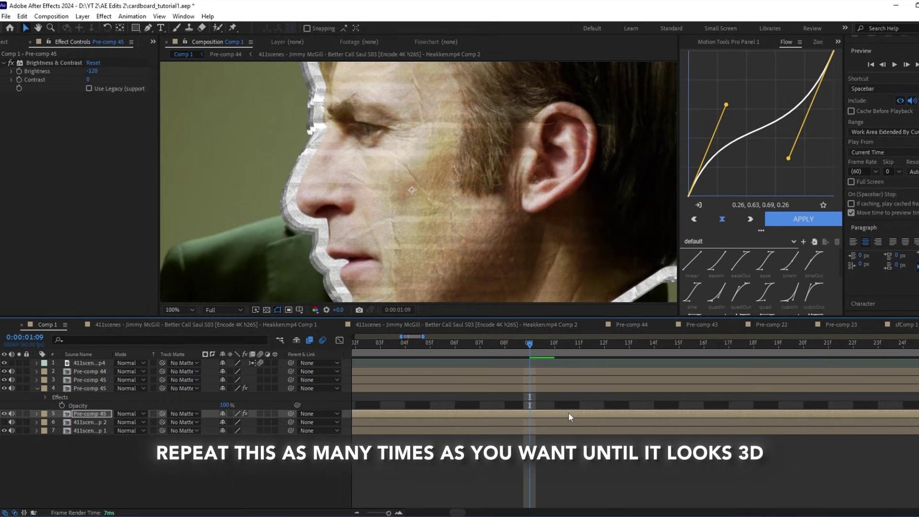
{"action": "key", "text": "comma"}
{"action": "key", "text": "."}
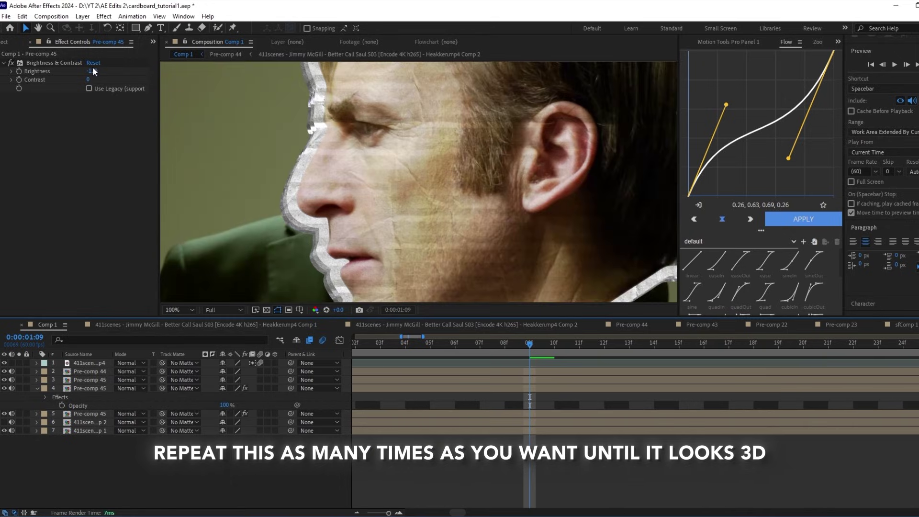
{"action": "left_click_drag", "start_coordinate": [92, 71], "coordinate": [83, 72]}
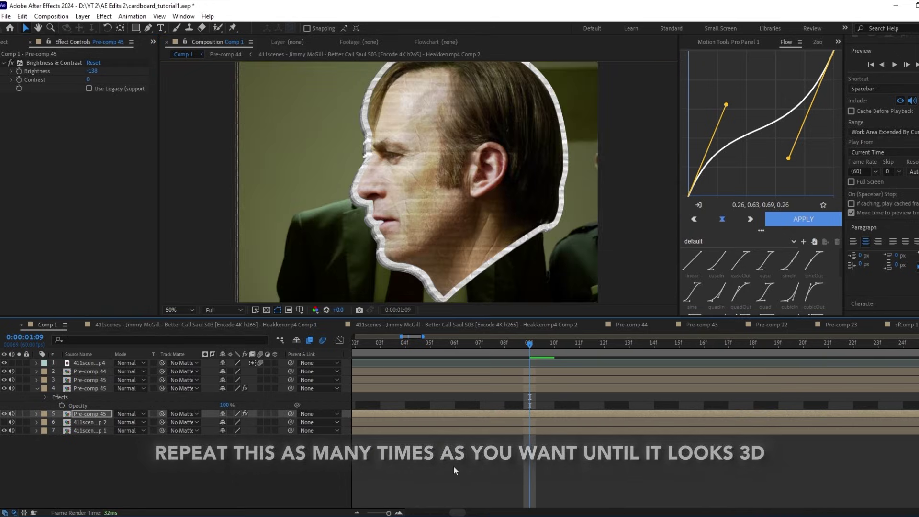
Step: Pre-compose Pre-comp 44 together with the three Pre-comp 45 outline layers into a single layer
{"action": "left_click", "coordinate": [364, 388]}
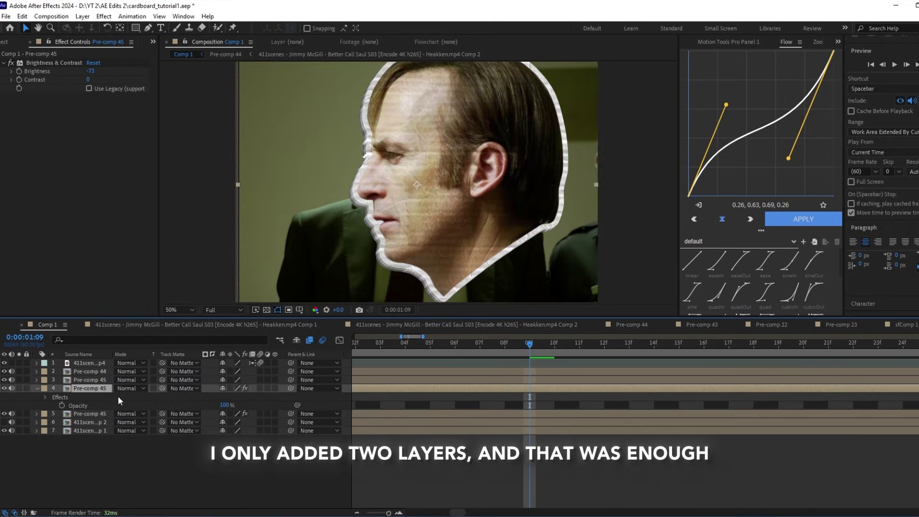
{"action": "key", "text": "F2"}
{"action": "scroll", "coordinate": [467, 254], "scroll_direction": "down", "scroll_amount": 2}
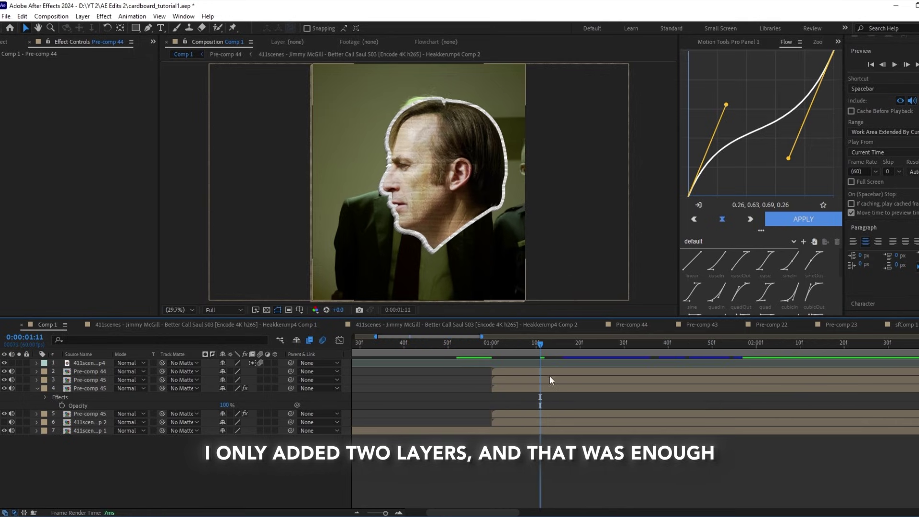
{"action": "left_click", "coordinate": [549, 374]}
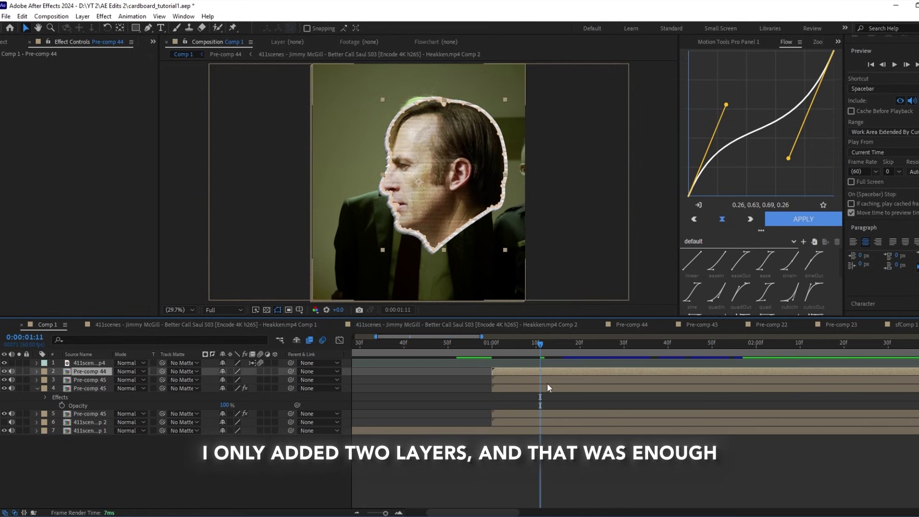
{"action": "left_click", "coordinate": [538, 415], "text": "shift"}
{"action": "right_click", "coordinate": [536, 418]}
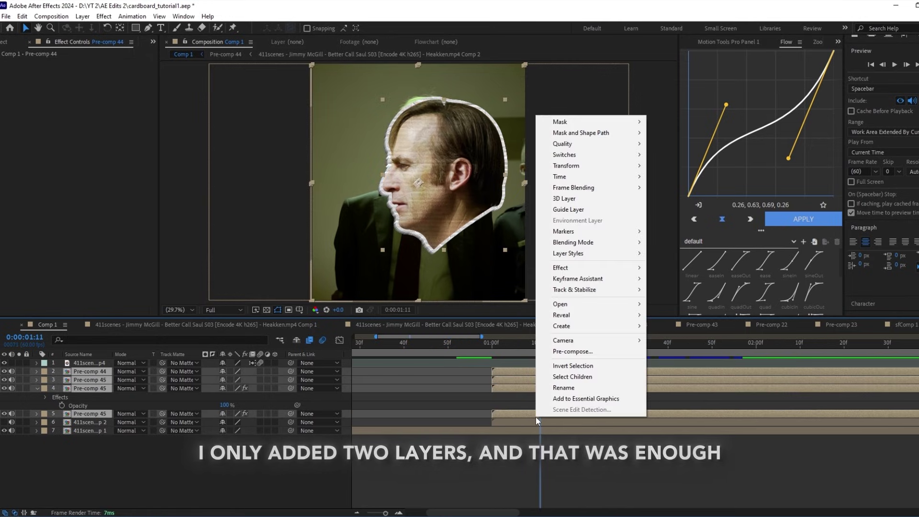
{"action": "left_click", "coordinate": [571, 352]}
{"action": "left_click", "coordinate": [506, 405]}
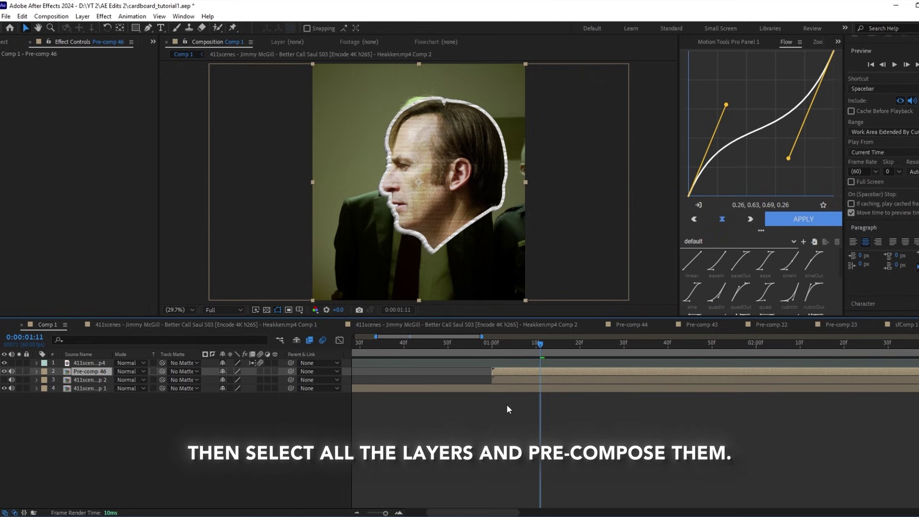
{"action": "left_click", "coordinate": [542, 424]}
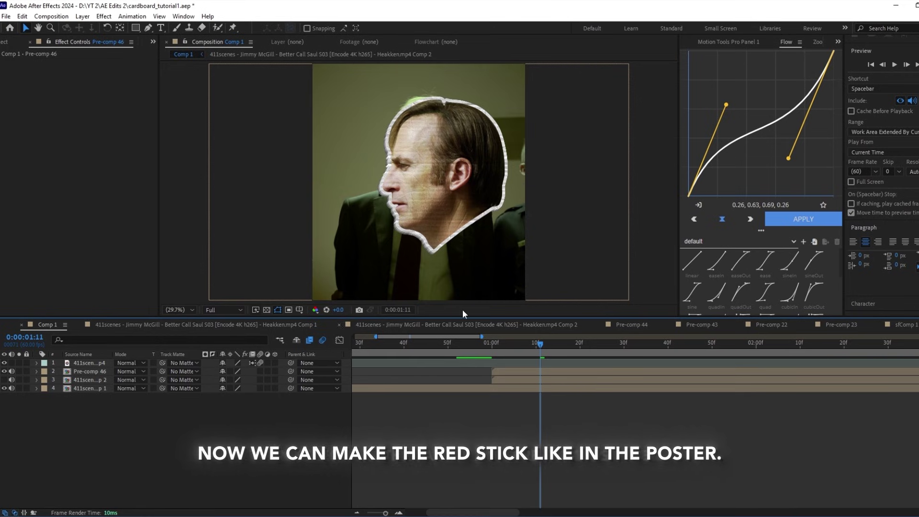
Step: Add redstick.png to Comp 1 directly above Pre-comp 46 and scale it up to 298%
{"action": "left_click", "coordinate": [2, 43]}
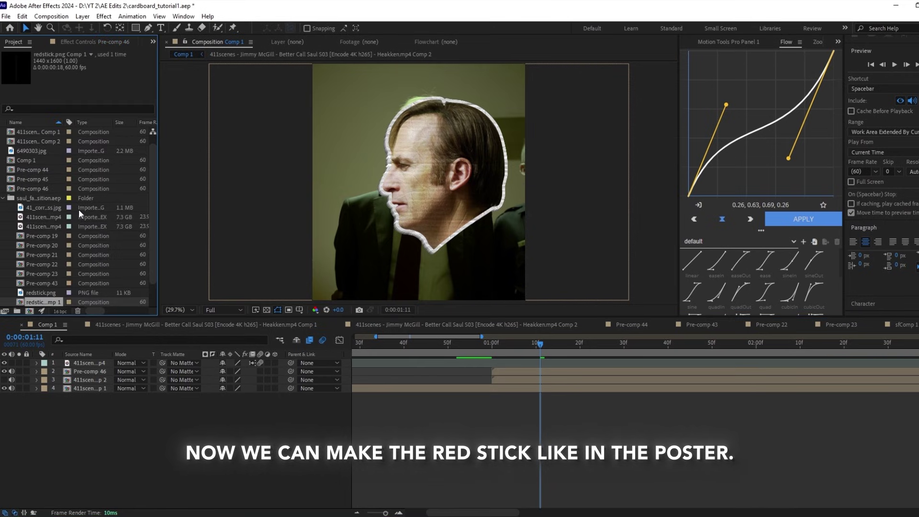
{"action": "left_click_drag", "start_coordinate": [45, 293], "coordinate": [528, 383]}
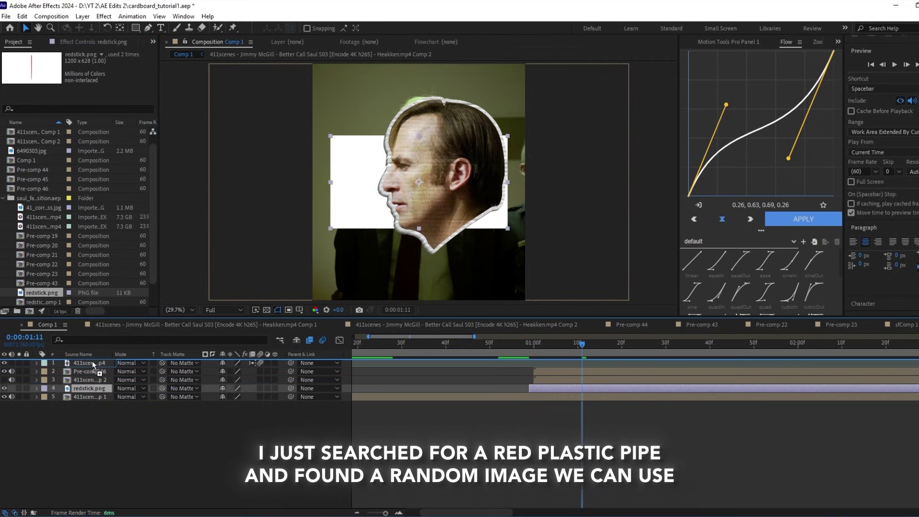
{"action": "left_click_drag", "start_coordinate": [92, 361], "coordinate": [92, 366]}
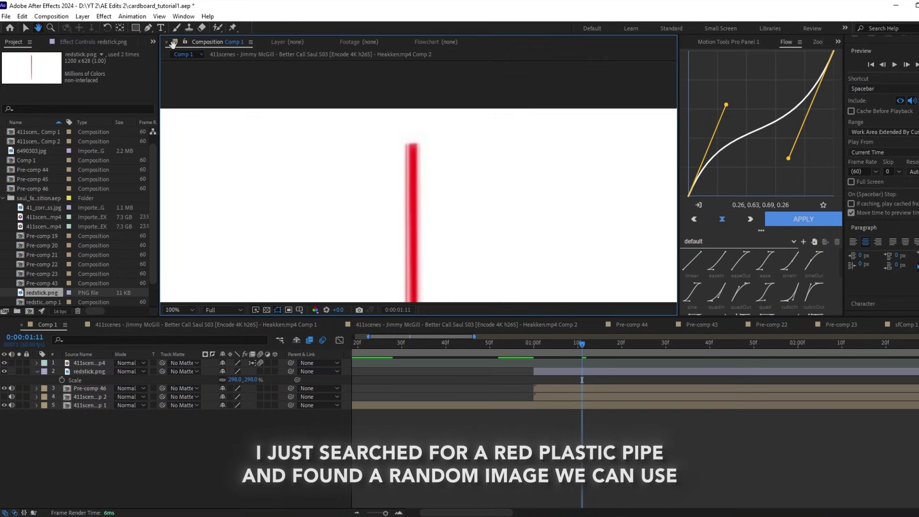
Step: Begin a Pen tool mask on the redstick.png layer with points at the stick's two top and two bottom corners
{"action": "key", "text": "g"}
{"action": "left_click", "coordinate": [565, 374]}
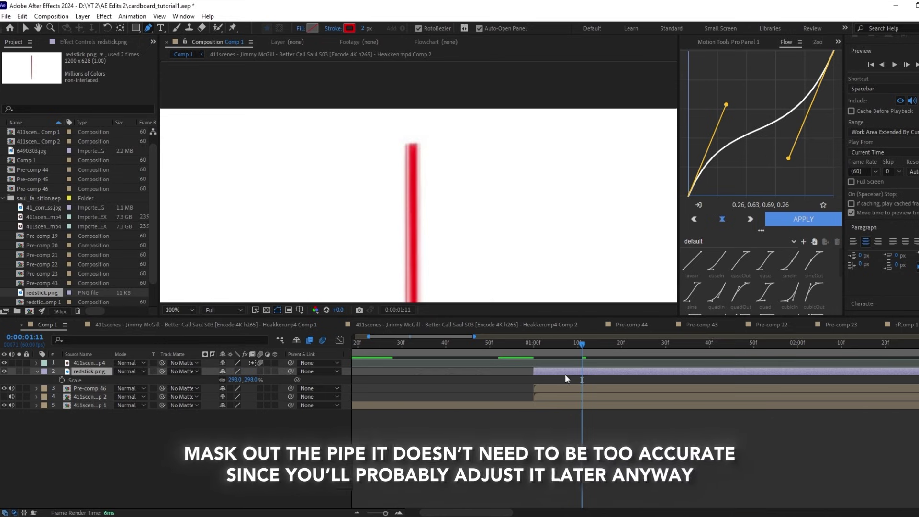
{"action": "scroll", "coordinate": [411, 147], "scroll_direction": "up", "scroll_amount": 1}
{"action": "left_click", "coordinate": [393, 105]}
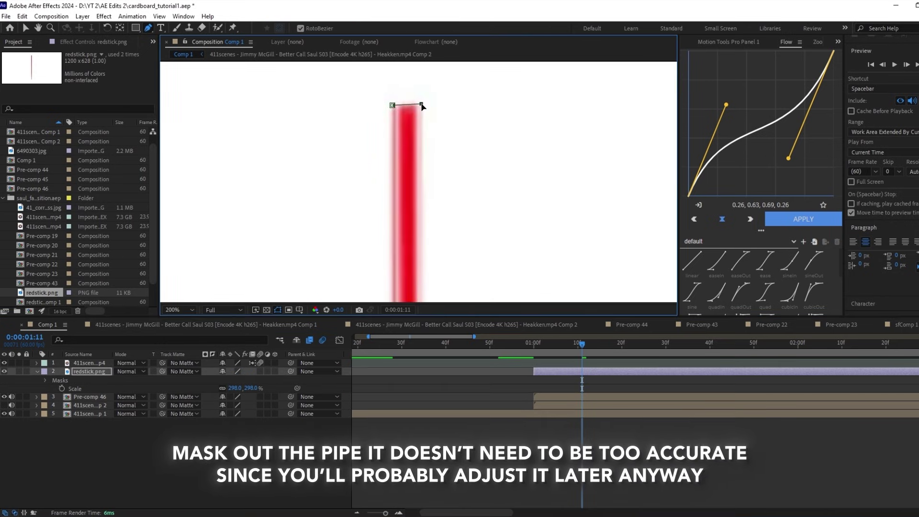
{"action": "scroll", "coordinate": [402, 110], "scroll_direction": "down", "scroll_amount": 1}
{"action": "left_click", "coordinate": [38, 27]}
{"action": "left_click_drag", "start_coordinate": [435, 254], "coordinate": [445, 106]}
{"action": "left_click_drag", "start_coordinate": [404, 292], "coordinate": [388, 180]}
{"action": "scroll", "coordinate": [388, 180], "scroll_direction": "up", "scroll_amount": 1}
{"action": "left_click", "coordinate": [149, 27]}
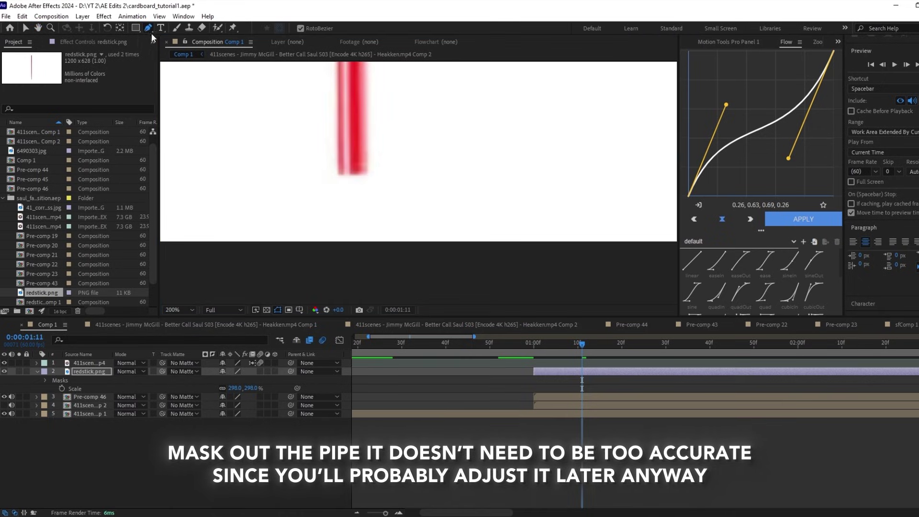
{"action": "left_click", "coordinate": [367, 173]}
{"action": "left_click", "coordinate": [339, 173]}
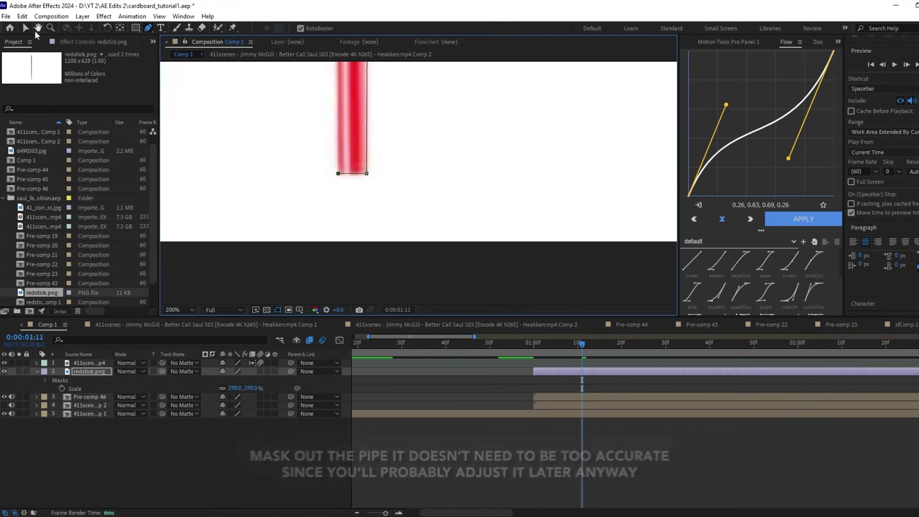
Step: Close the mask path at its first point on the red stick's upper end to cut away the white background
{"action": "left_click", "coordinate": [38, 27]}
{"action": "scroll", "coordinate": [403, 140], "scroll_direction": "down", "scroll_amount": 4}
{"action": "left_click_drag", "start_coordinate": [403, 139], "coordinate": [409, 209]}
{"action": "scroll", "coordinate": [415, 192], "scroll_direction": "up", "scroll_amount": 3}
{"action": "scroll", "coordinate": [454, 164], "scroll_direction": "up", "scroll_amount": 1}
{"action": "left_click_drag", "start_coordinate": [436, 109], "coordinate": [370, 210]}
{"action": "scroll", "coordinate": [419, 156], "scroll_direction": "up", "scroll_amount": 1}
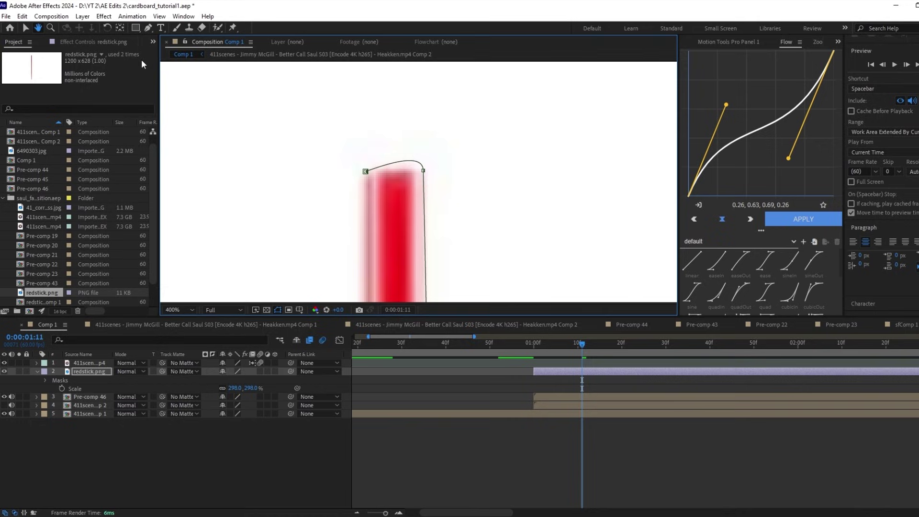
{"action": "left_click", "coordinate": [366, 172]}
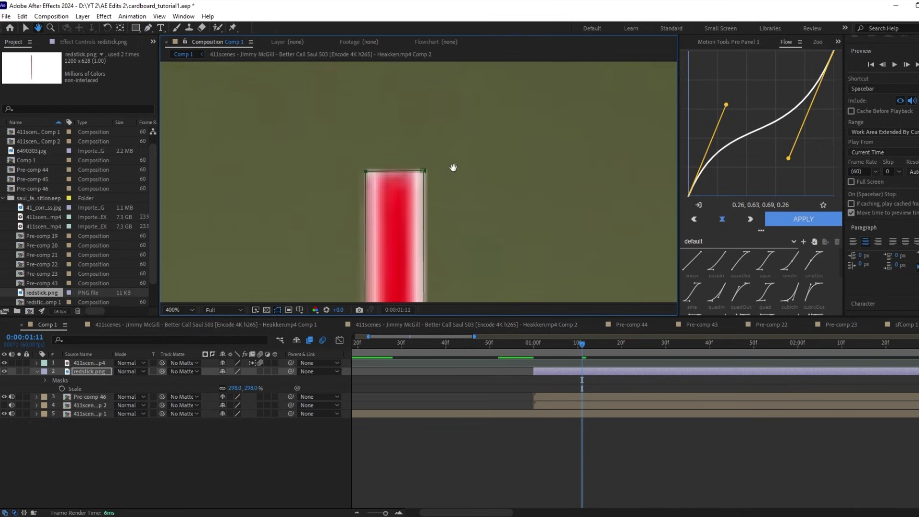
{"action": "scroll", "coordinate": [453, 167], "scroll_direction": "down", "scroll_amount": 4}
{"action": "scroll", "coordinate": [421, 210], "scroll_direction": "up", "scroll_amount": 2}
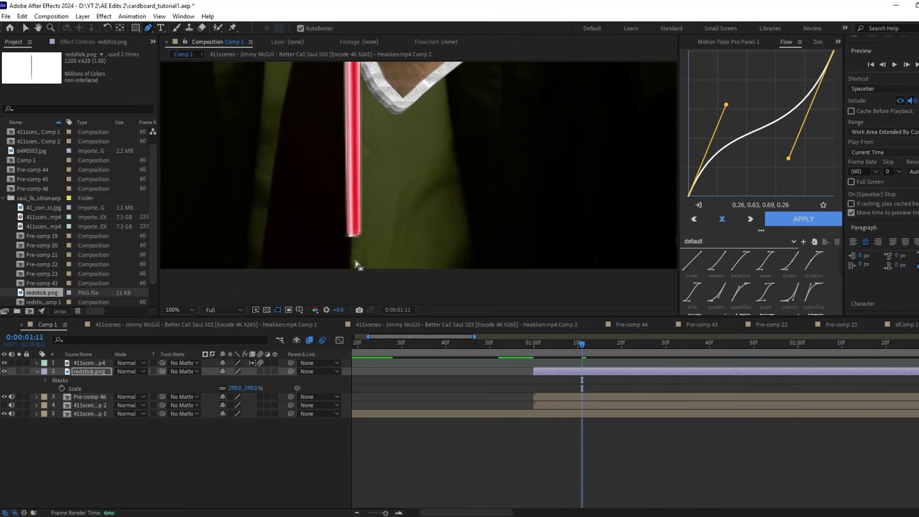
{"action": "left_click", "coordinate": [38, 28]}
{"action": "scroll", "coordinate": [427, 209], "scroll_direction": "down", "scroll_amount": 3}
{"action": "left_click_drag", "start_coordinate": [452, 171], "coordinate": [446, 215]}
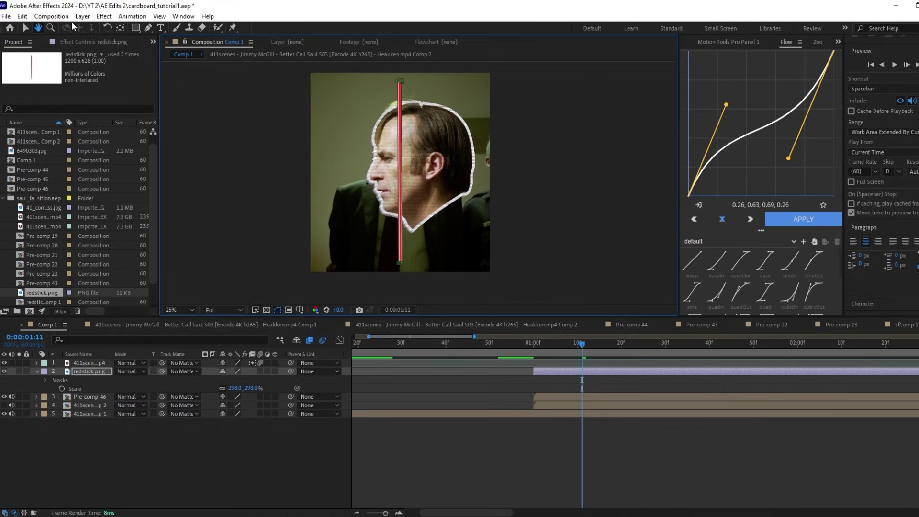
Step: Apply the Tint effect to the masked redstick.png layer
{"action": "left_click", "coordinate": [26, 28]}
{"action": "left_click", "coordinate": [610, 437]}
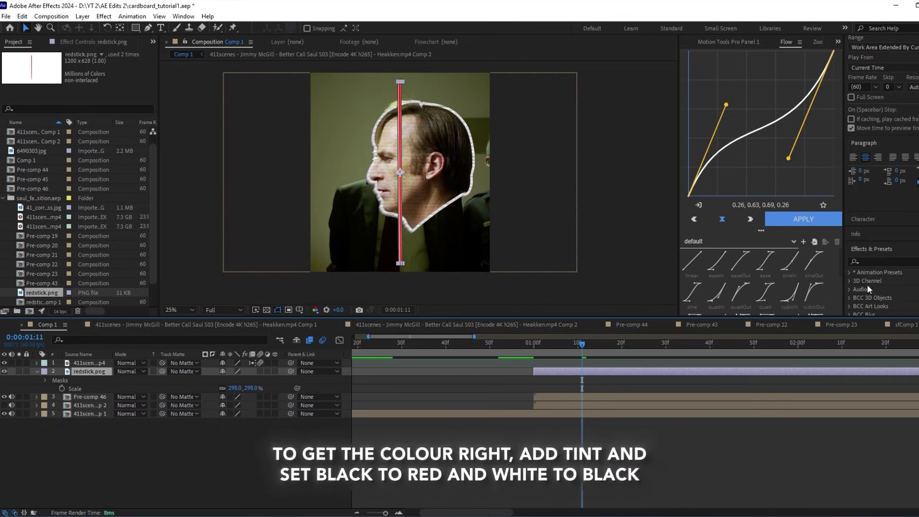
{"action": "key", "text": "ctrl+space"}
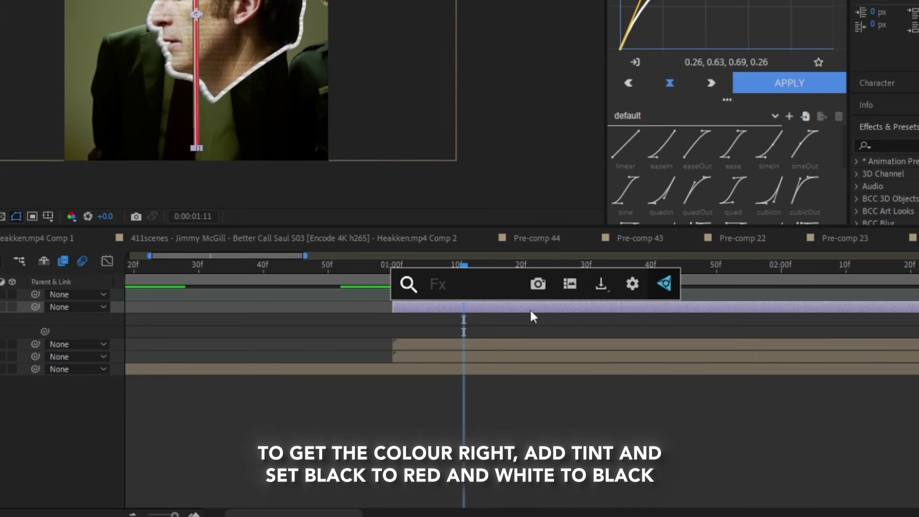
{"action": "type", "text": "tin"}
{"action": "left_click", "coordinate": [484, 323]}
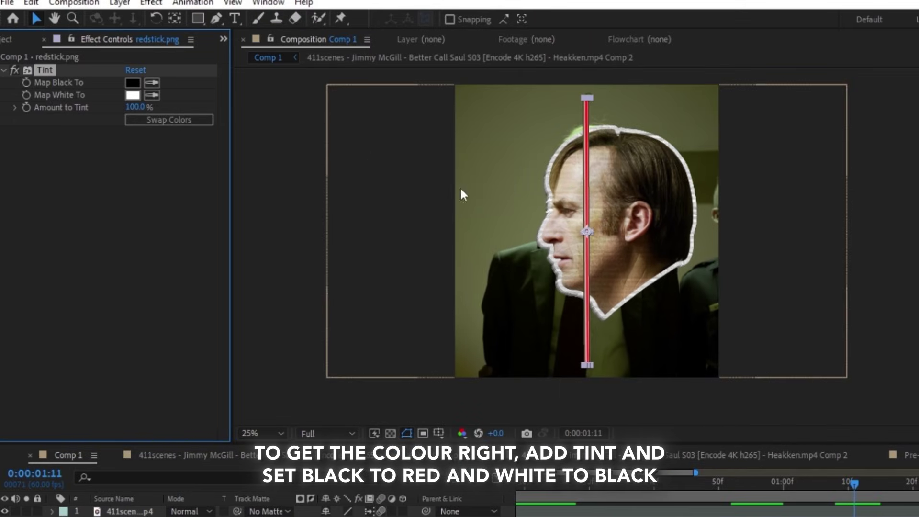
Step: Set the stick's Tint effect to map black to red FF0000 and white to black 000000
{"action": "scroll", "coordinate": [589, 248], "scroll_direction": "up", "scroll_amount": 4}
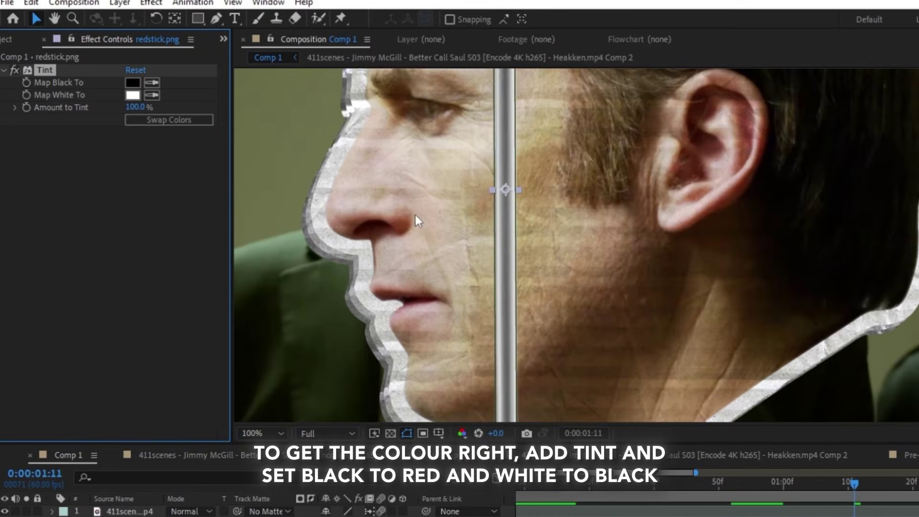
{"action": "left_click", "coordinate": [132, 85]}
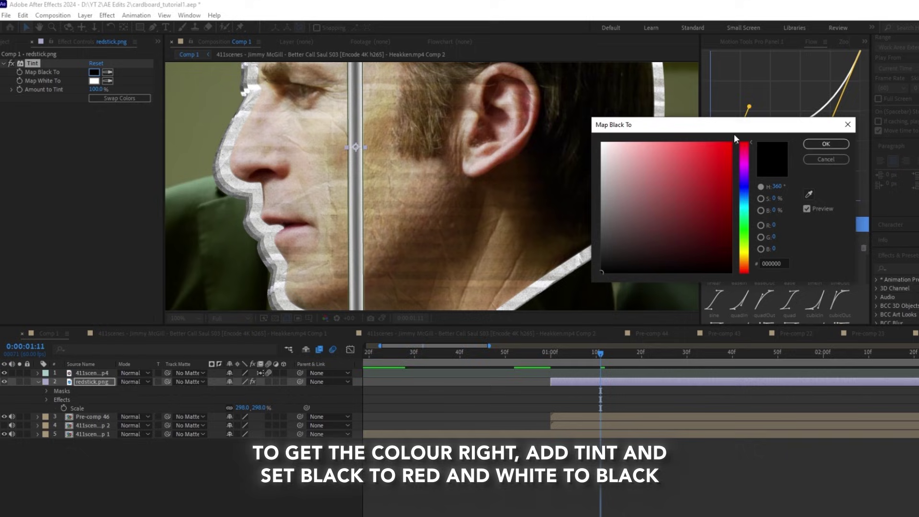
{"action": "left_click_drag", "start_coordinate": [733, 141], "coordinate": [760, 120]}
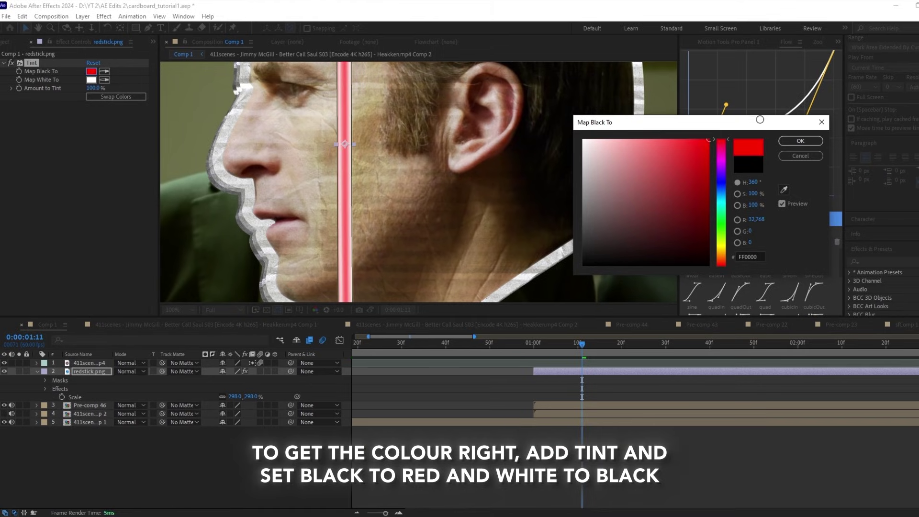
{"action": "left_click", "coordinate": [800, 141]}
{"action": "left_click", "coordinate": [91, 79]}
{"action": "left_click_drag", "start_coordinate": [664, 228], "coordinate": [547, 285]}
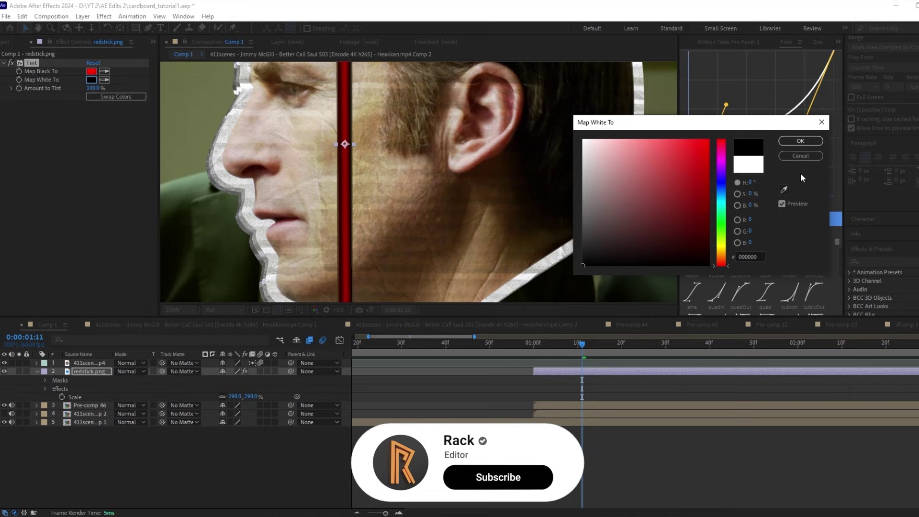
{"action": "mouse_move", "coordinate": [574, 257]}
{"action": "left_mouse_down"}
{"action": "mouse_move", "coordinate": [570, 250]}
{"action": "mouse_move", "coordinate": [550, 273]}
{"action": "left_mouse_up"}
{"action": "left_click", "coordinate": [789, 142]}
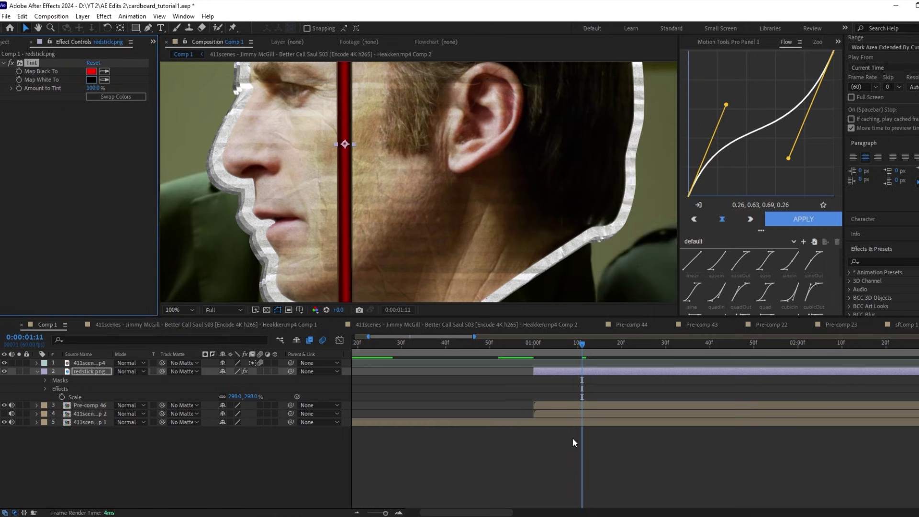
Step: Move the mask's left-side points inward, including the bottom-left corner, so the mask follows the red stick's edge
{"action": "key", "text": "period"}
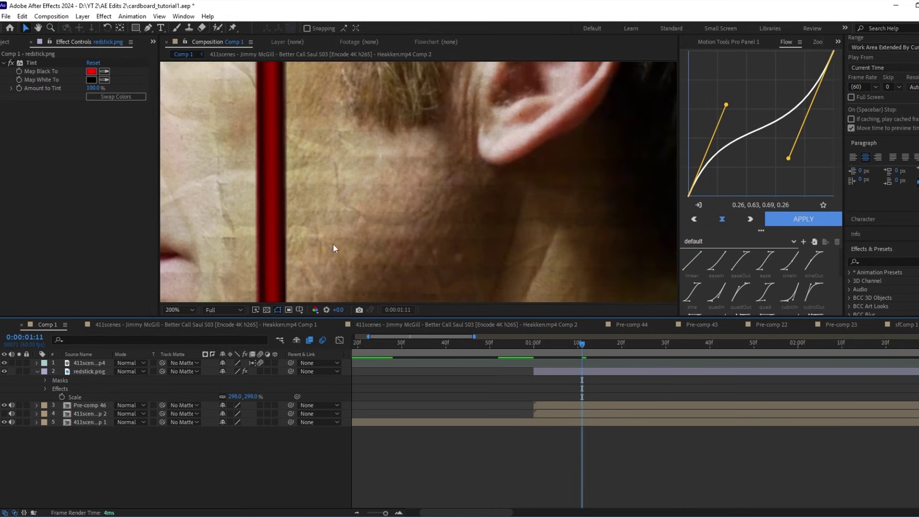
{"action": "left_click", "coordinate": [263, 200]}
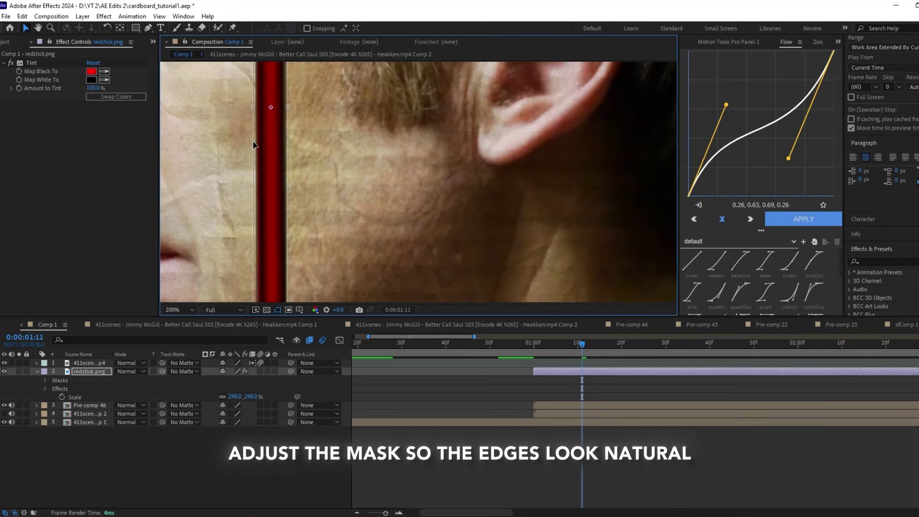
{"action": "left_click_drag", "start_coordinate": [255, 107], "coordinate": [429, 165]}
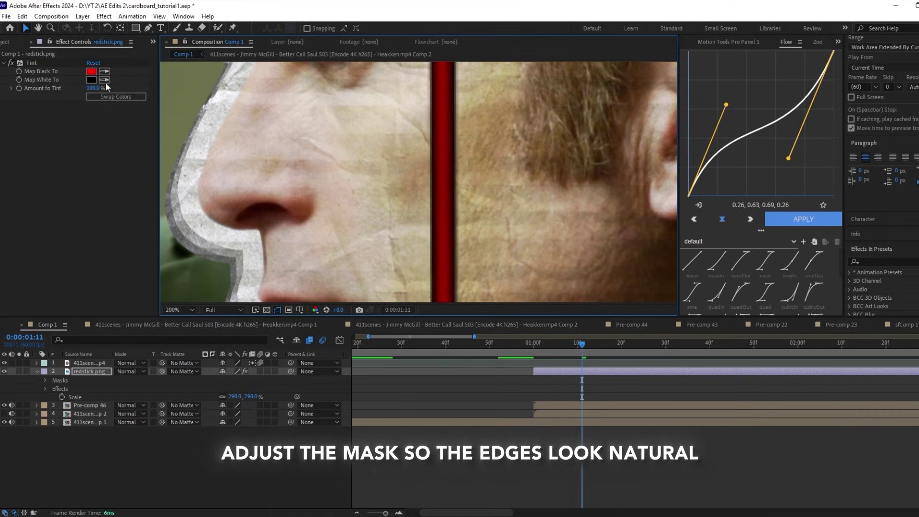
{"action": "left_click", "coordinate": [38, 28]}
{"action": "left_click_drag", "start_coordinate": [530, 282], "coordinate": [481, 86]}
{"action": "scroll", "coordinate": [462, 219], "scroll_direction": "down", "scroll_amount": 1}
{"action": "scroll", "coordinate": [461, 219], "scroll_direction": "up", "scroll_amount": 1}
{"action": "left_click_drag", "start_coordinate": [459, 266], "coordinate": [464, 201]}
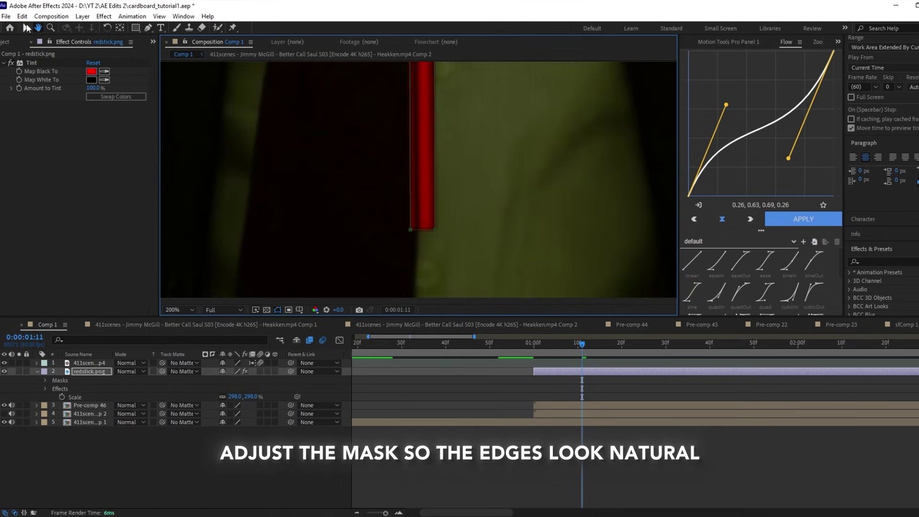
{"action": "left_click", "coordinate": [26, 28]}
{"action": "left_click_drag", "start_coordinate": [412, 231], "coordinate": [413, 233]}
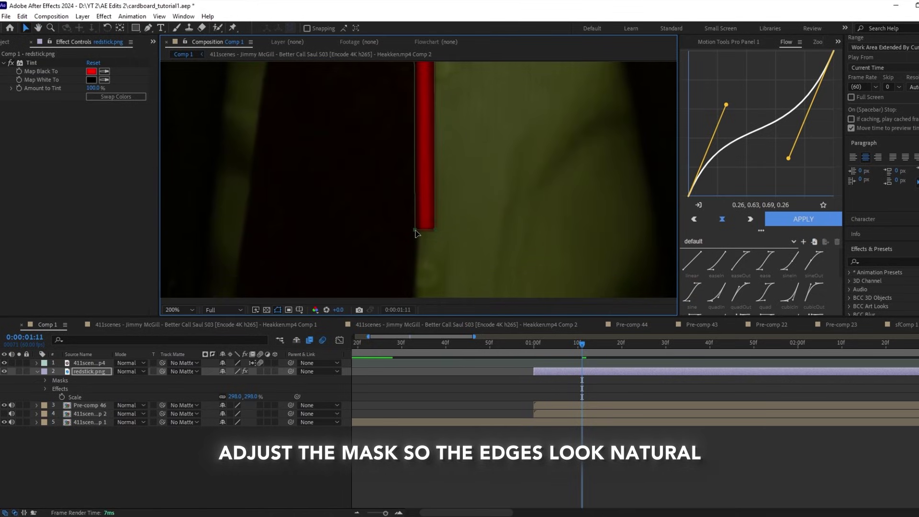
Step: Adjust the mask's corner points at the stick's upper end so its edges look natural
{"action": "left_click", "coordinate": [38, 28]}
{"action": "scroll", "coordinate": [416, 192], "scroll_direction": "down", "scroll_amount": 1}
{"action": "left_click_drag", "start_coordinate": [426, 110], "coordinate": [416, 225]}
{"action": "left_click_drag", "start_coordinate": [426, 72], "coordinate": [470, 211]}
{"action": "scroll", "coordinate": [470, 212], "scroll_direction": "up", "scroll_amount": 1}
{"action": "scroll", "coordinate": [470, 211], "scroll_direction": "up", "scroll_amount": 1}
{"action": "left_click", "coordinate": [26, 28]}
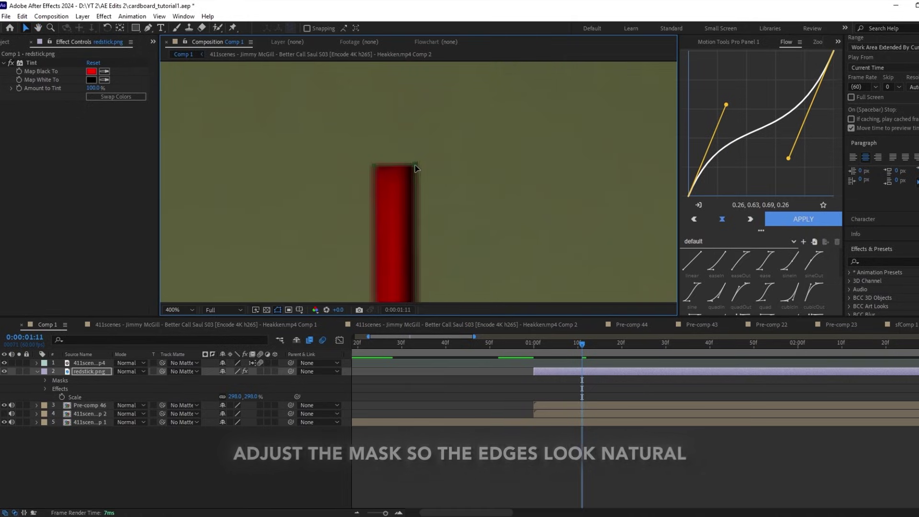
{"action": "key", "text": "h"}
{"action": "scroll", "coordinate": [361, 160], "scroll_direction": "down", "scroll_amount": 2}
{"action": "left_click_drag", "start_coordinate": [373, 292], "coordinate": [379, 67]}
{"action": "left_click_drag", "start_coordinate": [378, 292], "coordinate": [383, 238]}
{"action": "scroll", "coordinate": [382, 238], "scroll_direction": "down", "scroll_amount": 3}
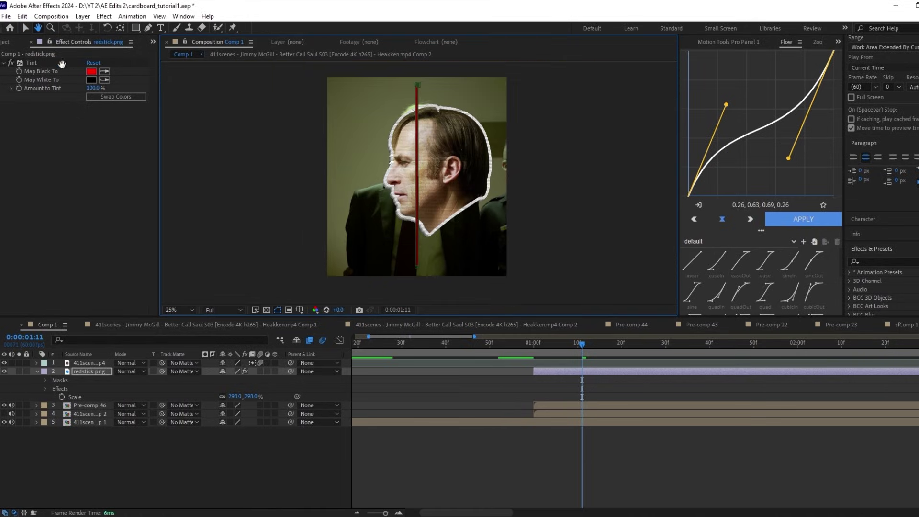
Step: Rotate the redstick.png layer to 180° to match the cardboard's shading side, and pre-compose it
{"action": "scroll", "coordinate": [464, 246], "scroll_direction": "up", "scroll_amount": 1}
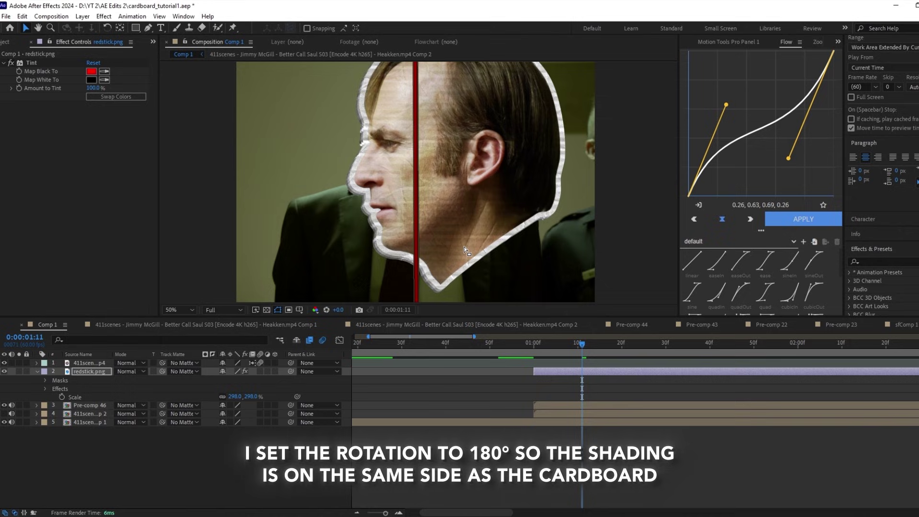
{"action": "key", "text": "r"}
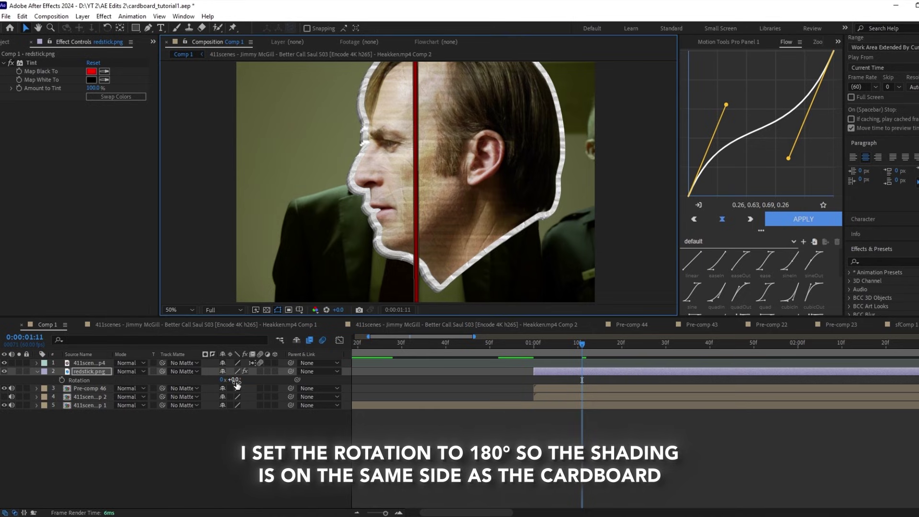
{"action": "left_click_drag", "start_coordinate": [236, 384], "coordinate": [317, 379]}
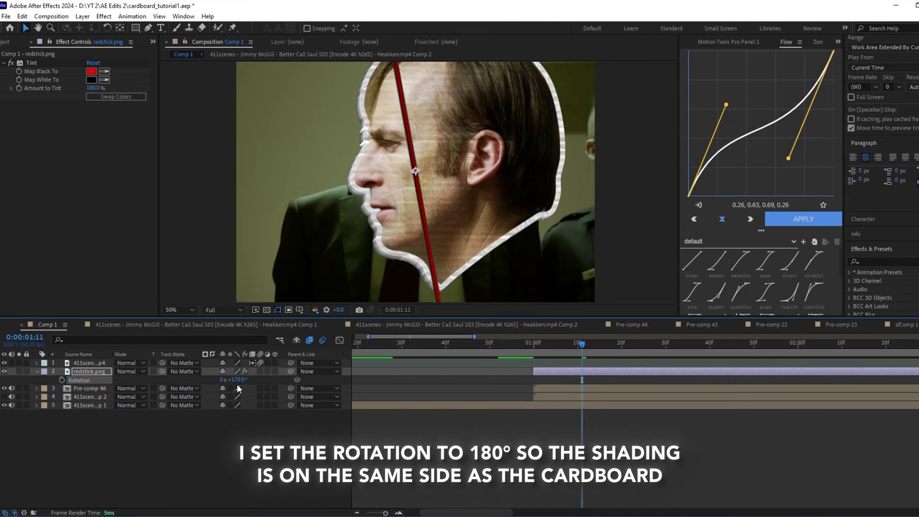
{"action": "left_click", "coordinate": [405, 384]}
Step: Place the red stick pre-comp directly below Pre-comp 46 and scale it up to 246%
{"action": "scroll", "coordinate": [445, 210], "scroll_direction": "down", "scroll_amount": 1}
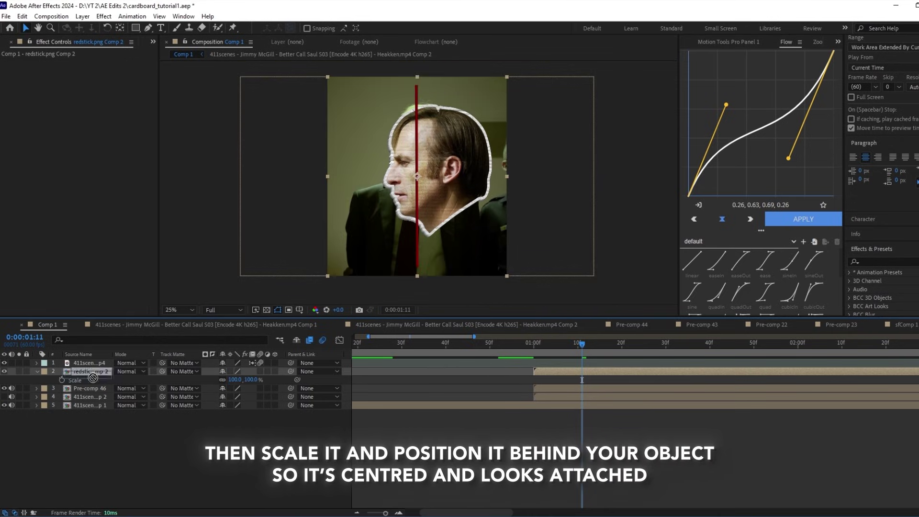
{"action": "left_click_drag", "start_coordinate": [89, 371], "coordinate": [97, 396]}
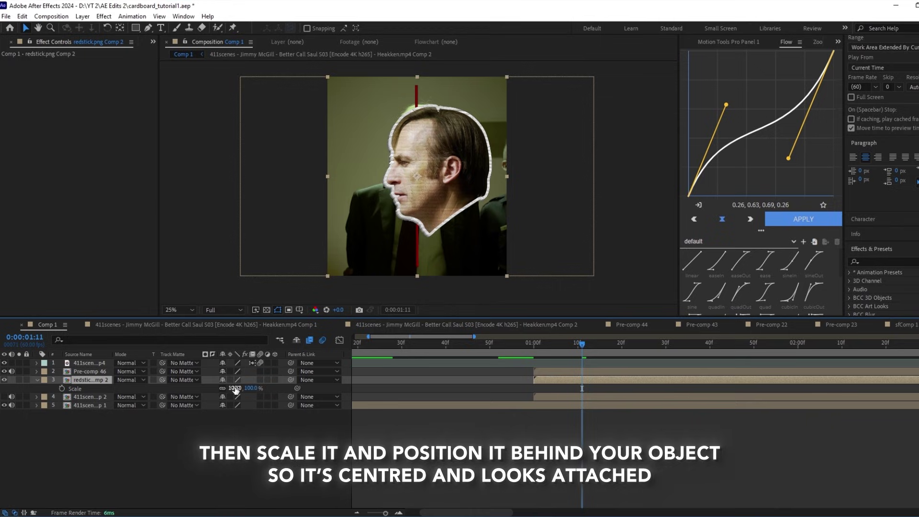
{"action": "left_click_drag", "start_coordinate": [236, 389], "coordinate": [245, 388]}
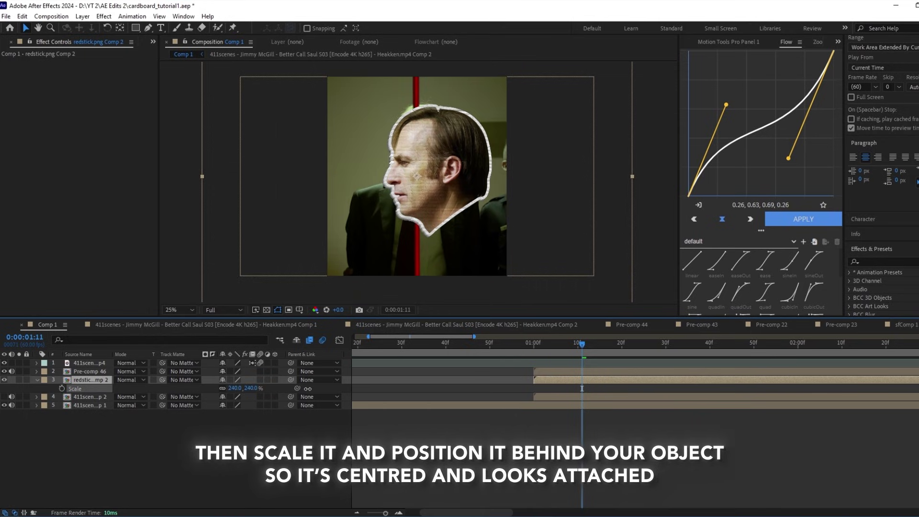
Step: Shift the stick down and right so its upper end sits behind the cutout's chin, and set its scale to 226%
{"action": "key", "text": "shift+Down"}
{"action": "key", "text": "shift+Down"}
{"action": "key", "text": "shift+Down"}
{"action": "key", "text": "shift+Down"}
{"action": "key", "text": "shift+Down"}
{"action": "key", "text": "shift+Down"}
{"action": "key", "text": "shift+Down"}
{"action": "key", "text": "shift+Down"}
{"action": "key", "text": "shift+Down"}
{"action": "key", "text": "shift+Down"}
{"action": "key", "text": "shift+Down"}
{"action": "key", "text": "shift+Down"}
{"action": "key", "text": "shift+Down"}
{"action": "key", "text": "shift+Down"}
{"action": "key", "text": "shift+Down"}
{"action": "key", "text": "shift+Down"}
{"action": "key", "text": "shift+Down"}
{"action": "key", "text": "shift+Down"}
{"action": "key", "text": "shift+Down"}
{"action": "key", "text": "shift+Down"}
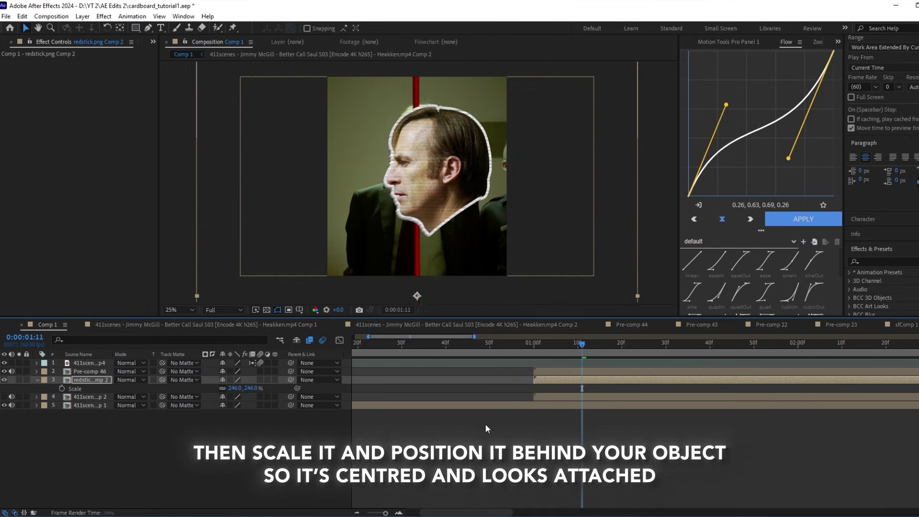
{"action": "key", "text": "shift+Right"}
{"action": "key", "text": "shift+Right"}
{"action": "key", "text": "shift+Right"}
{"action": "key", "text": "shift+Right"}
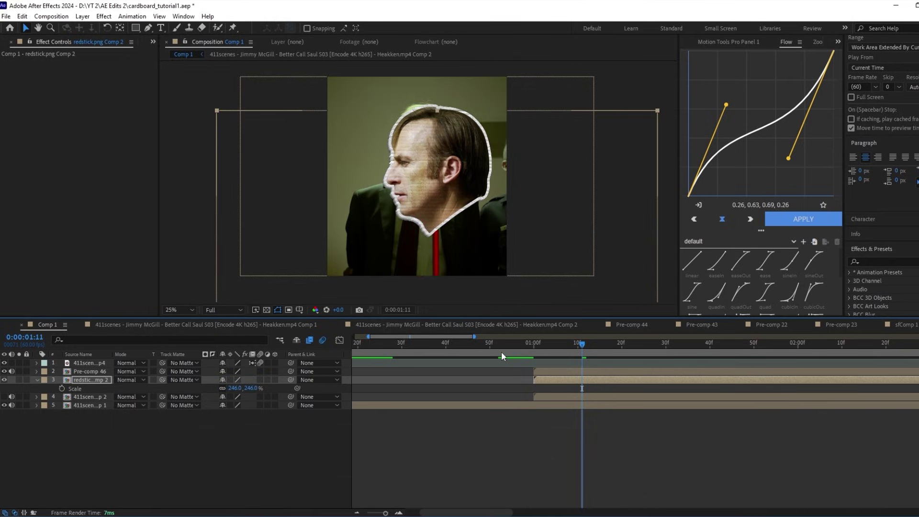
{"action": "key", "text": "shift+Right"}
{"action": "key", "text": "shift+Right"}
{"action": "key", "text": "shift+Right"}
{"action": "key", "text": "shift+Right"}
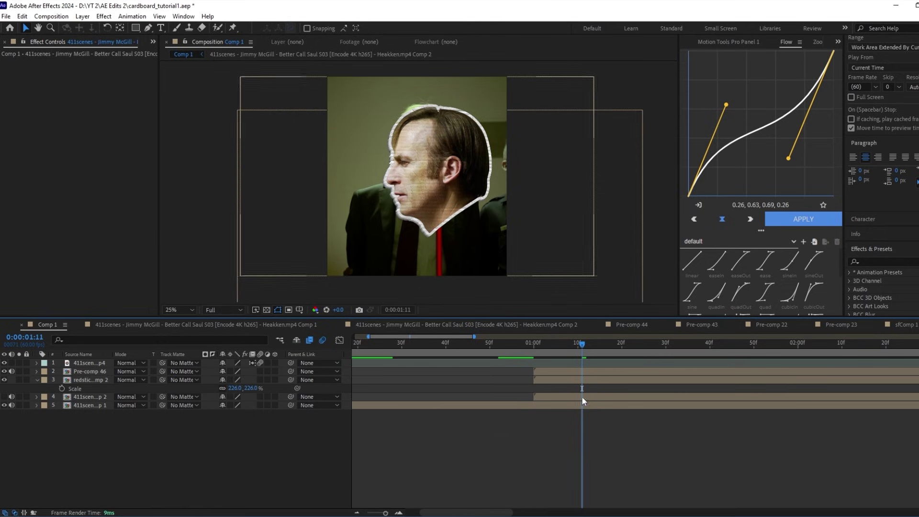
Step: Pre-compose the red stick pre-comp and Pre-comp 46 together
{"action": "left_click", "coordinate": [585, 384]}
{"action": "left_click", "coordinate": [593, 372], "text": "shift"}
{"action": "right_click", "coordinate": [593, 371]}
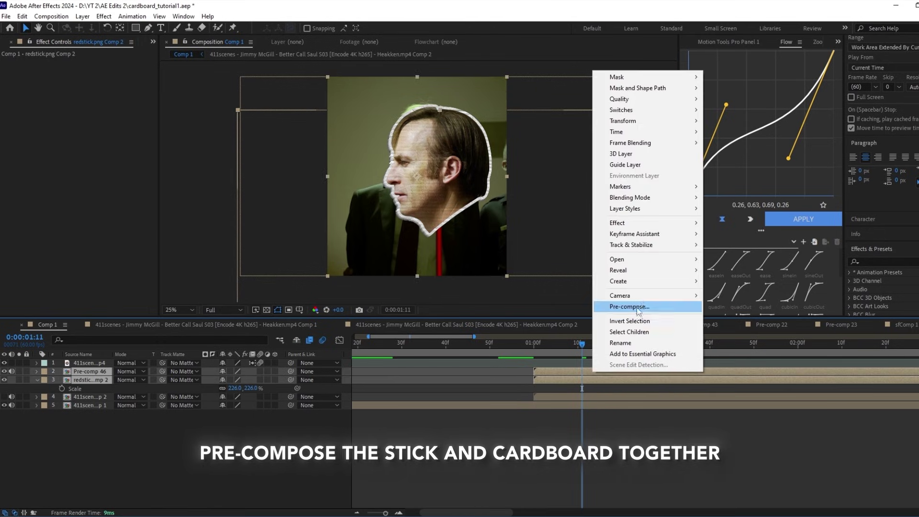
{"action": "left_click", "coordinate": [615, 306]}
{"action": "left_click", "coordinate": [511, 406]}
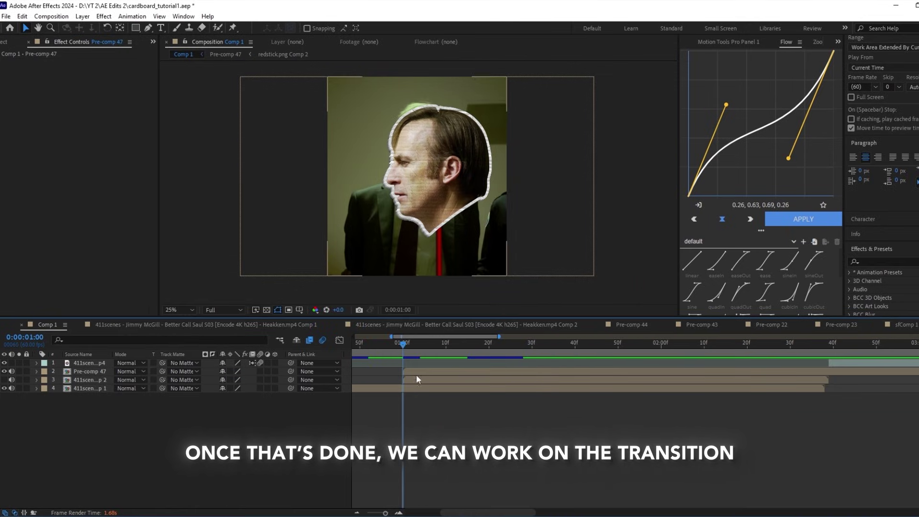
Step: Show the Proportional Grid and shift the combined cutout pre-comp left to centre it at position 604, 800
{"action": "key", "text": "ctrl+'"}
{"action": "key", "text": "shift+Left"}
{"action": "key", "text": "shift+Left"}
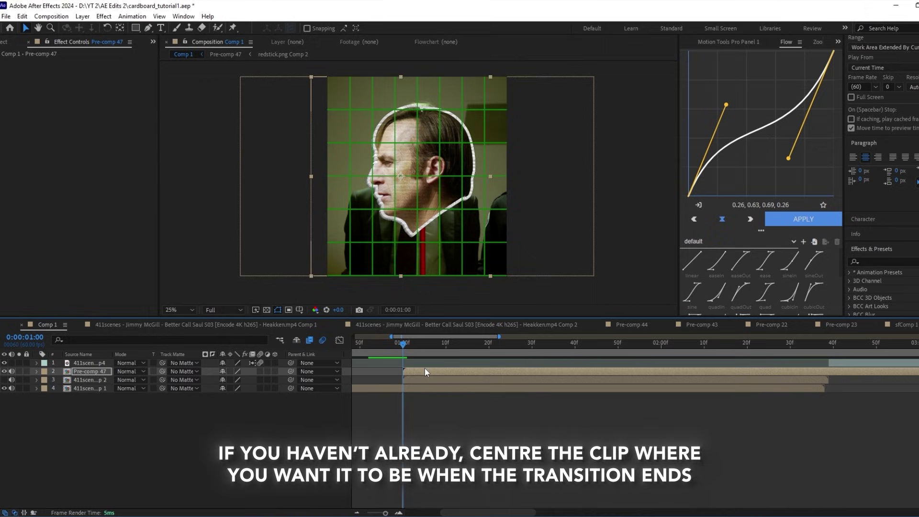
{"action": "key", "text": "Right"}
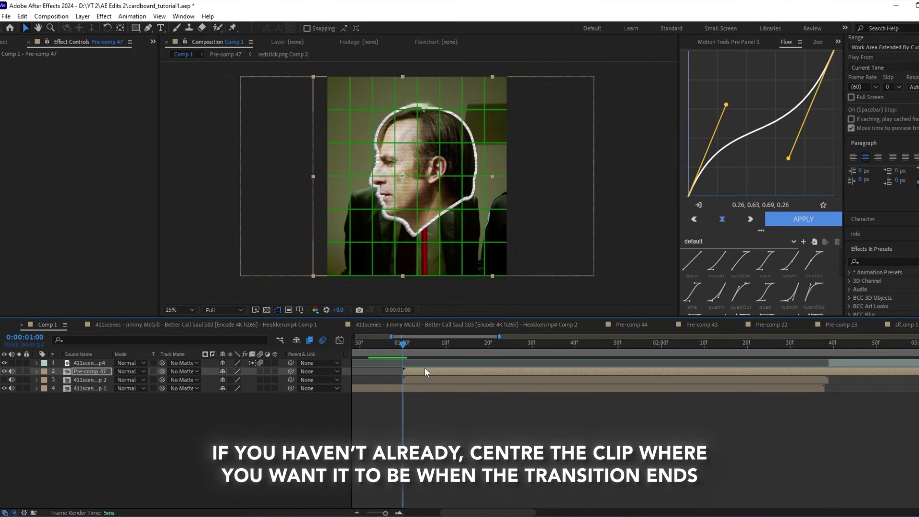
Step: Shift the closing clip on layer 1 left at 0:00:02:39 so it is centred like the cutout
{"action": "left_click", "coordinate": [398, 369]}
{"action": "left_click_drag", "start_coordinate": [400, 346], "coordinate": [840, 363]}
{"action": "left_click", "coordinate": [840, 364]}
{"action": "left_click", "coordinate": [838, 371]}
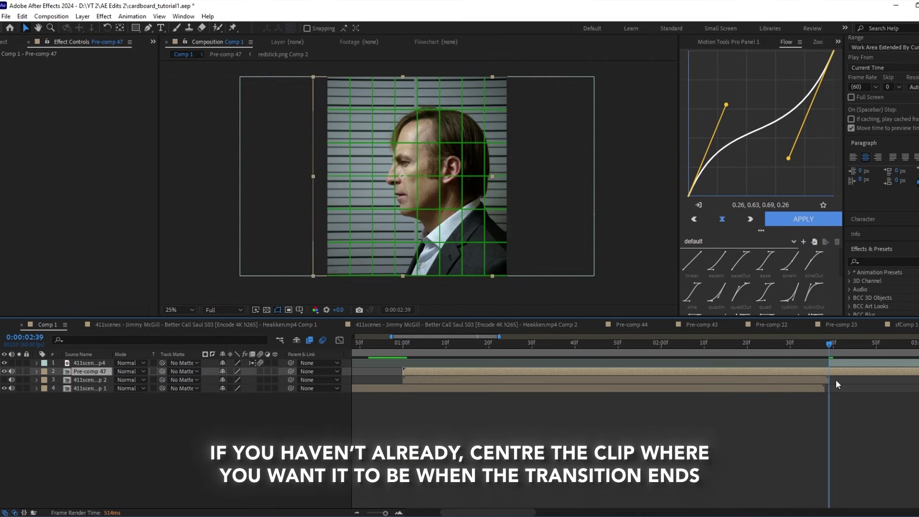
{"action": "key", "text": "p"}
{"action": "left_click", "coordinate": [833, 363]}
{"action": "key", "text": "p"}
{"action": "key", "text": "shift+Left"}
{"action": "key", "text": "shift+Left"}
{"action": "left_click", "coordinate": [555, 459]}
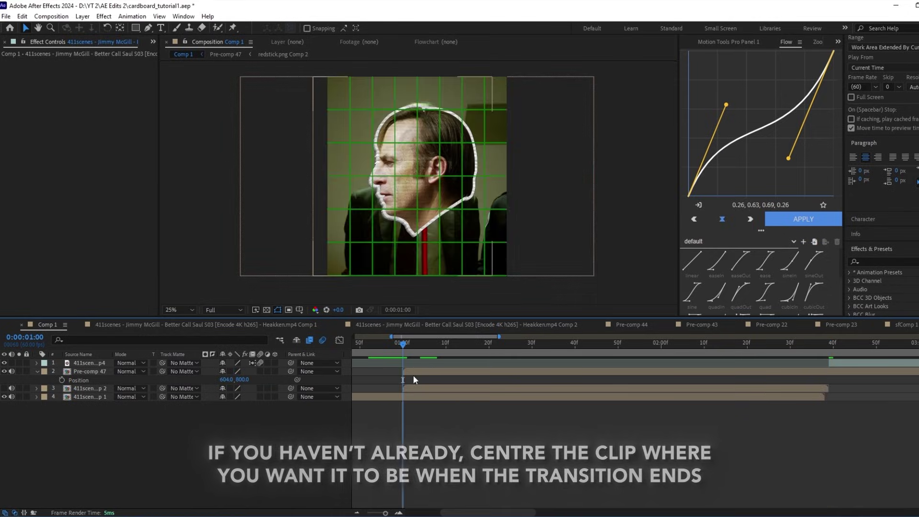
Step: Hide the Proportional Grid and add a Position keyframe to Pre-comp 47, placed at 0:00:02:39
{"action": "left_click", "coordinate": [299, 309]}
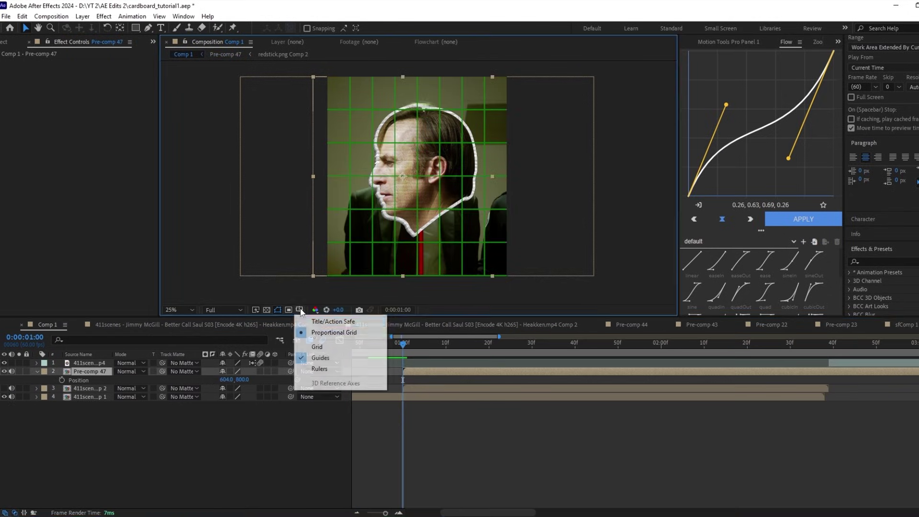
{"action": "left_click", "coordinate": [330, 333]}
{"action": "key", "text": "p"}
{"action": "key", "text": "p"}
{"action": "left_click", "coordinate": [62, 380]}
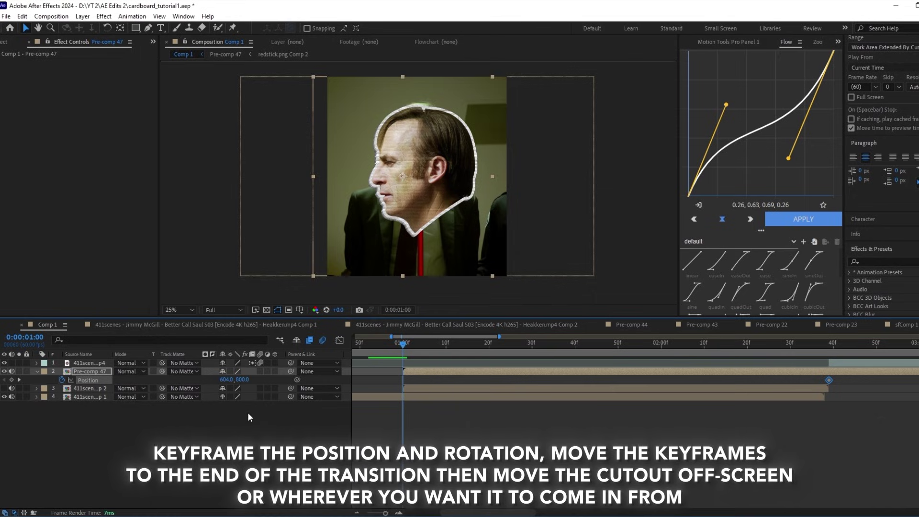
Step: Add a Rotation keyframe of 0° to Pre-comp 47 and place it at 0:00:02:39
{"action": "key", "text": "r"}
{"action": "left_click", "coordinate": [61, 380]}
{"action": "left_click_drag", "start_coordinate": [403, 380], "coordinate": [829, 380]}
{"action": "left_click", "coordinate": [827, 382]}
{"action": "left_click", "coordinate": [816, 371]}
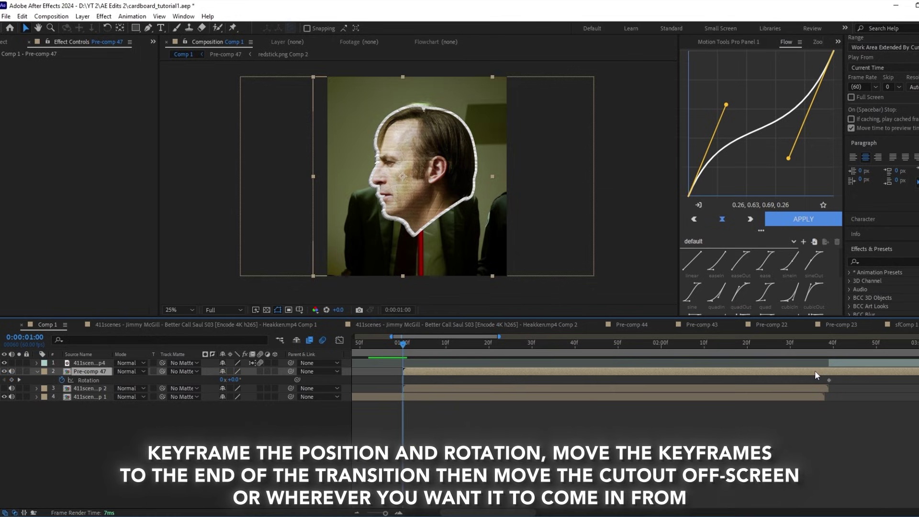
Step: Keyframe Pre-comp 47 off-screen at 0:00:01:00 with a rotation of 89° and a position of 1667, 1844
{"action": "key", "text": "shift+p"}
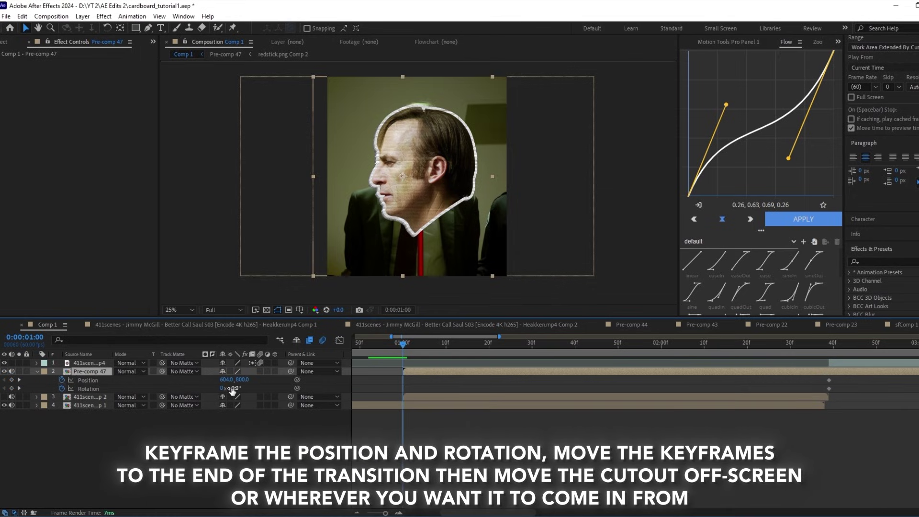
{"action": "left_click_drag", "start_coordinate": [233, 391], "coordinate": [607, 425]}
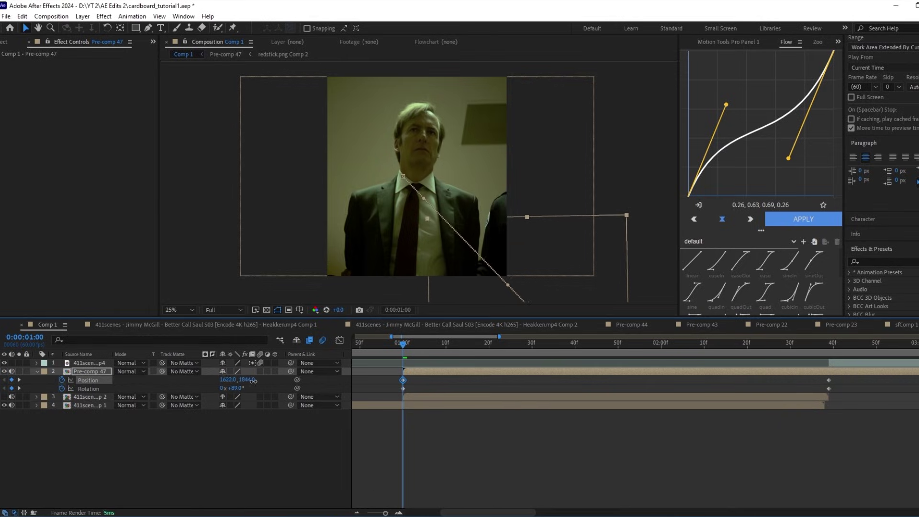
{"action": "mouse_move", "coordinate": [415, 349]}
{"action": "left_mouse_down"}
{"action": "mouse_move", "coordinate": [634, 369]}
{"action": "mouse_move", "coordinate": [819, 372]}
{"action": "mouse_move", "coordinate": [407, 359]}
{"action": "left_mouse_up"}
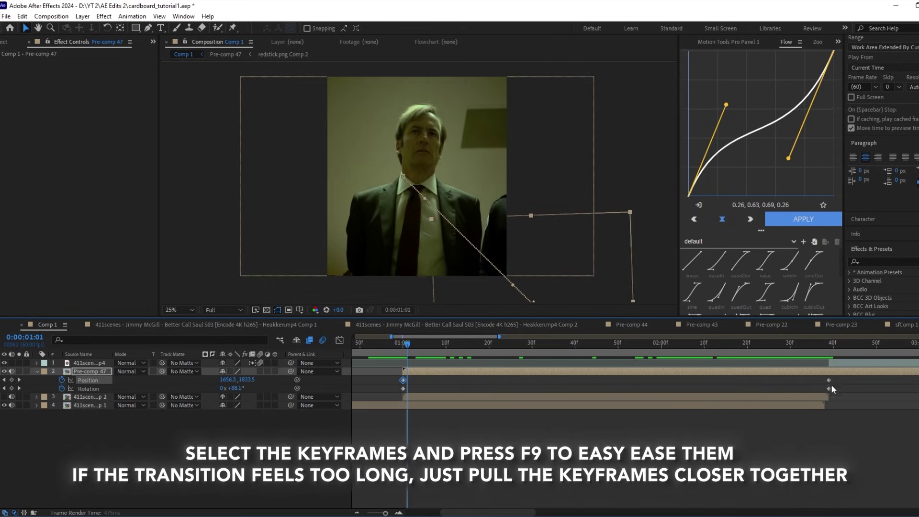
Step: Apply Easy Ease to all Position and Rotation keyframes of Pre-comp 47 and scrub back to before the transition
{"action": "left_click_drag", "start_coordinate": [840, 381], "coordinate": [387, 389]}
{"action": "key", "text": "F9"}
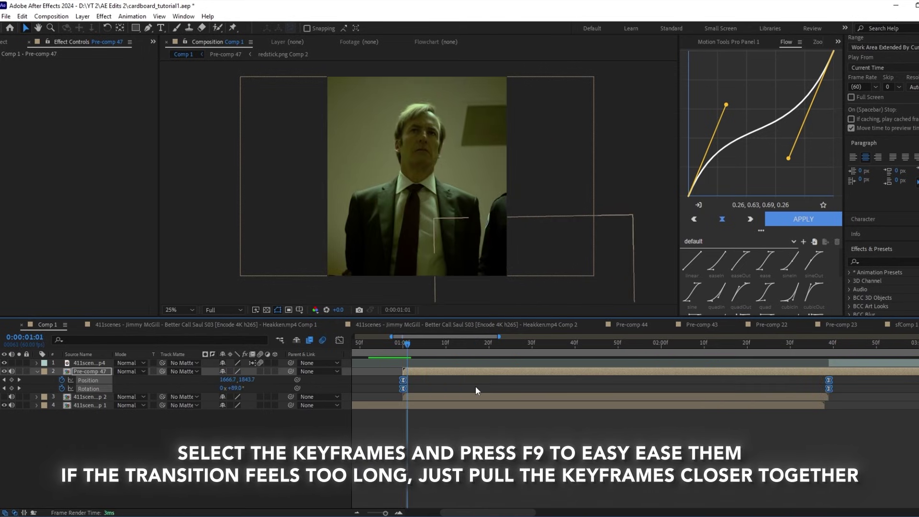
{"action": "left_click", "coordinate": [475, 386]}
{"action": "left_click", "coordinate": [392, 344]}
{"action": "left_click_drag", "start_coordinate": [392, 344], "coordinate": [386, 345]}
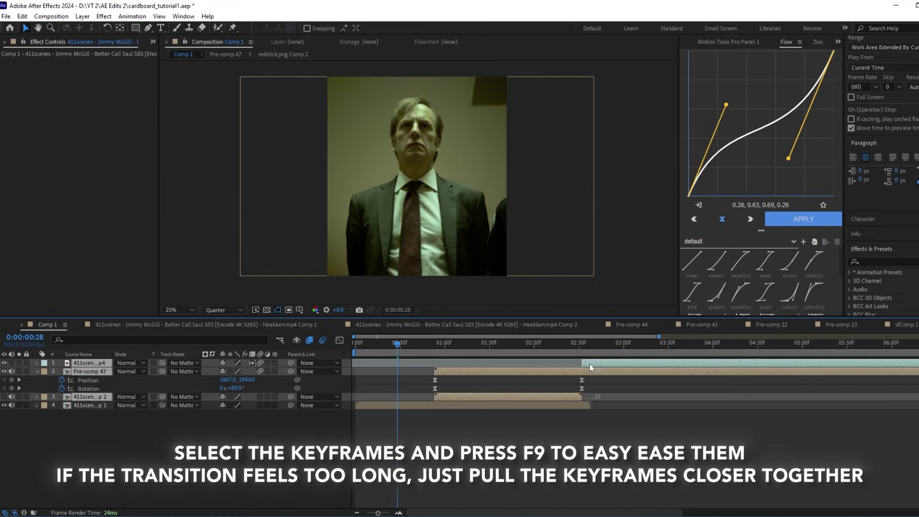
Step: Shift the transition layers earlier so Pre-comp 47 starts at about 0:00:00:26, and preview the animation from the beginning
{"action": "left_click_drag", "start_coordinate": [566, 364], "coordinate": [556, 366]}
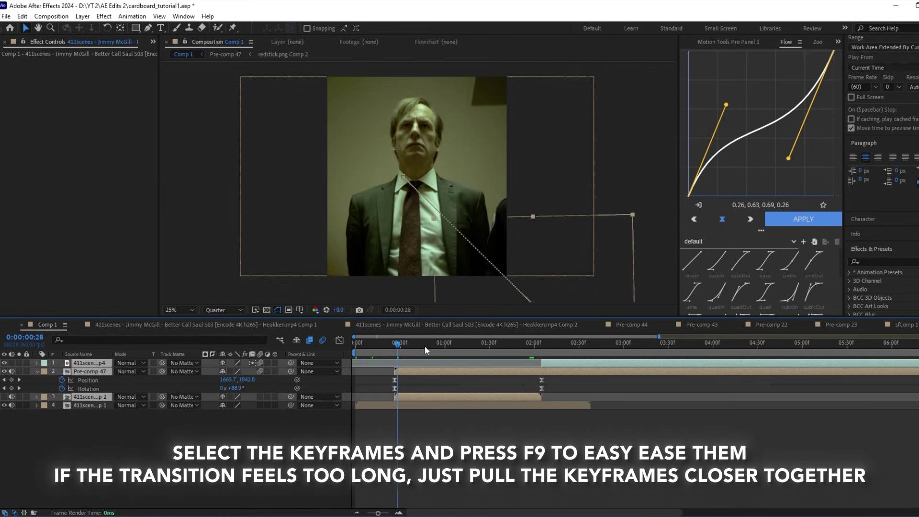
{"action": "key", "text": "Home"}
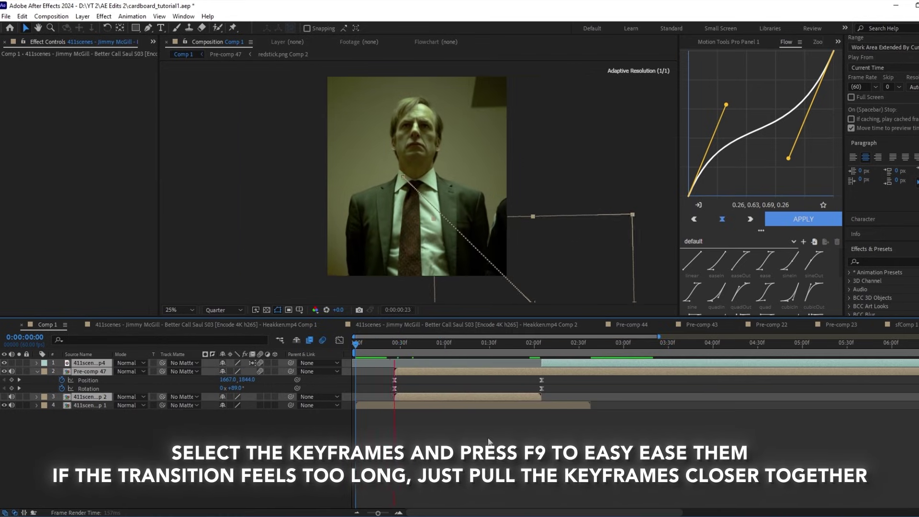
{"action": "key", "text": "space"}
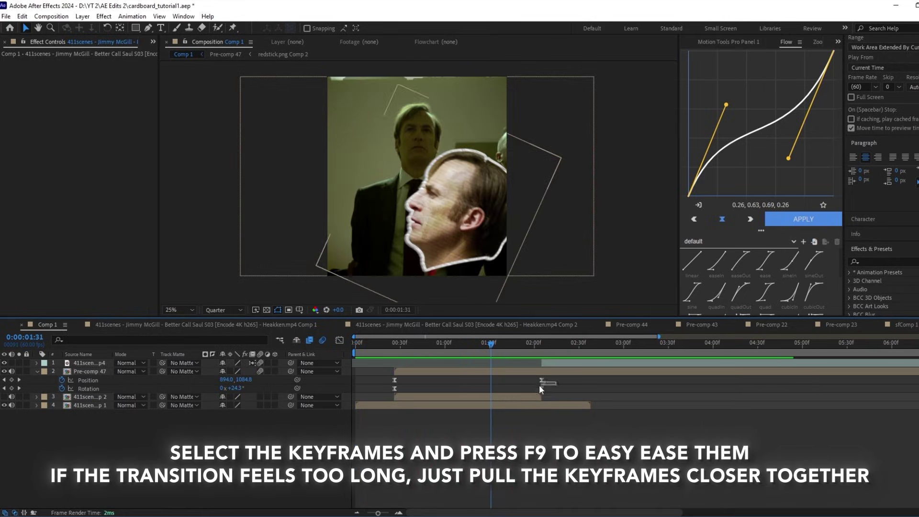
Step: Move Pre-comp 47's ending Position and Rotation keyframes to 0:00:01:17 and set its starting position to 1667, 1803
{"action": "left_click_drag", "start_coordinate": [539, 385], "coordinate": [470, 380]}
{"action": "left_click", "coordinate": [402, 346]}
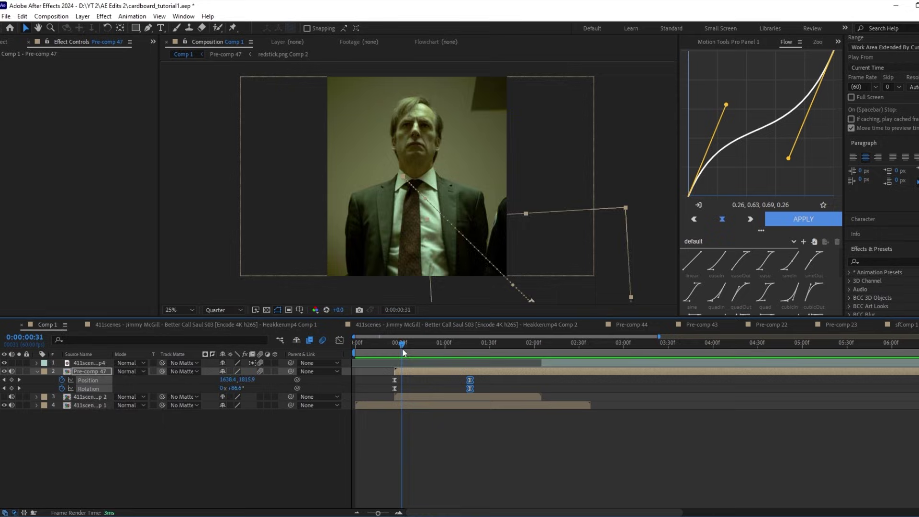
{"action": "left_click", "coordinate": [410, 390]}
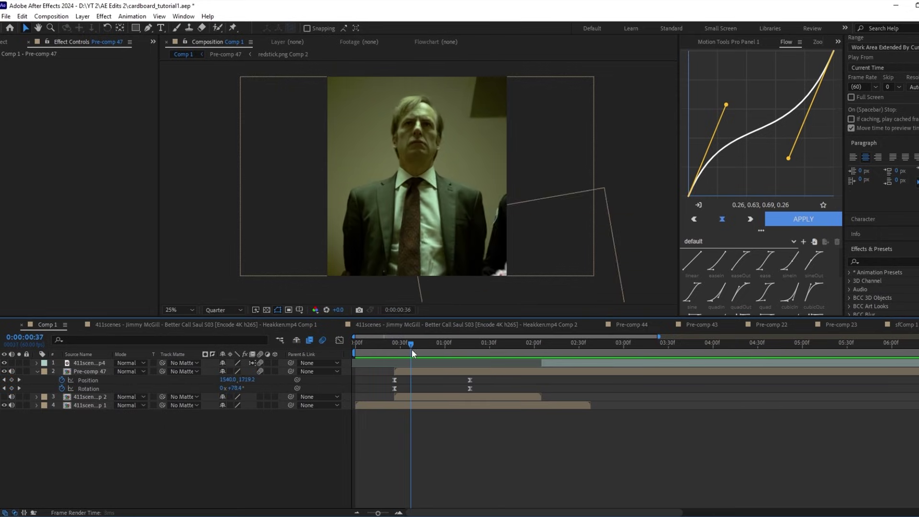
{"action": "left_click_drag", "start_coordinate": [535, 292], "coordinate": [535, 300]}
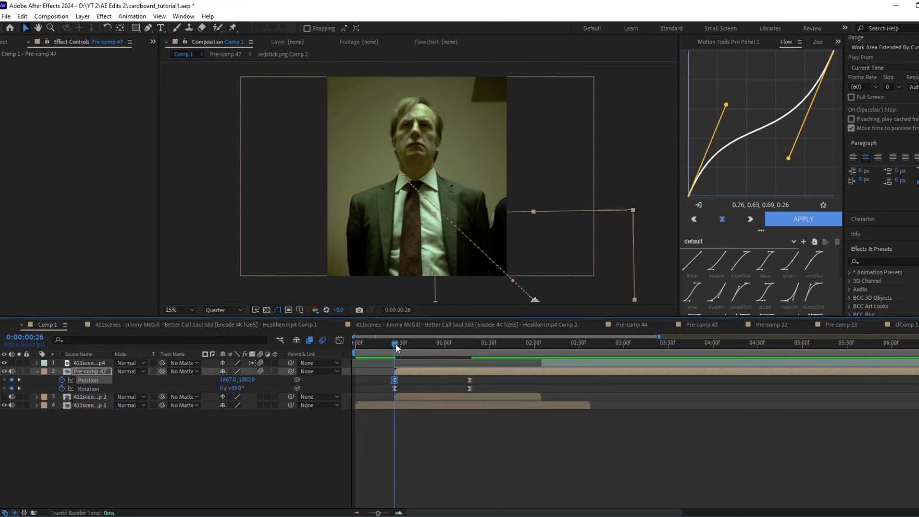
Step: Separate Pre-comp 47's Position into X and Y dimensions, Easy Ease the separated keyframes and scrub through the motion
{"action": "left_click", "coordinate": [426, 389]}
{"action": "right_click", "coordinate": [82, 381]}
{"action": "left_click", "coordinate": [111, 249]}
{"action": "left_click_drag", "start_coordinate": [483, 391], "coordinate": [388, 378]}
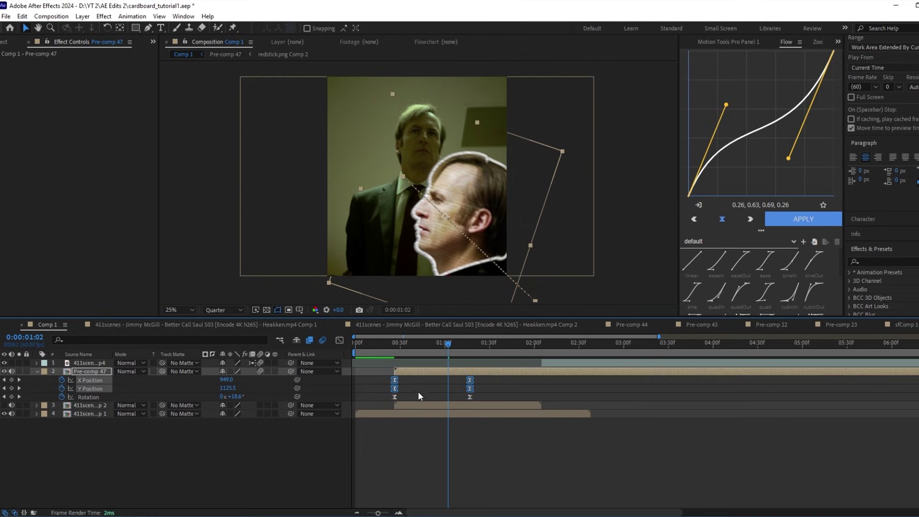
{"action": "left_click", "coordinate": [418, 392]}
{"action": "left_click", "coordinate": [396, 350]}
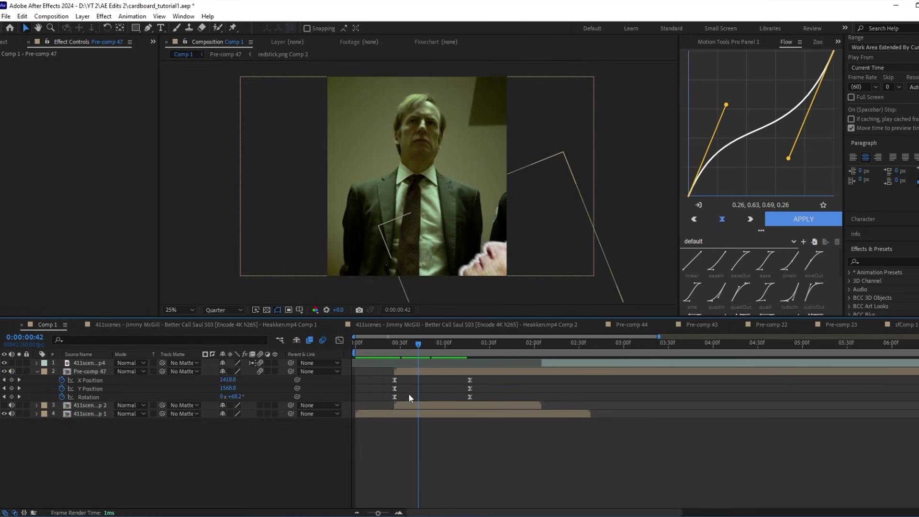
Step: Reshape Pre-comp 47's Y Position curve so it starts fast and eases slowly into the final keyframe
{"action": "left_click", "coordinate": [395, 388]}
{"action": "key", "text": "shift+F3"}
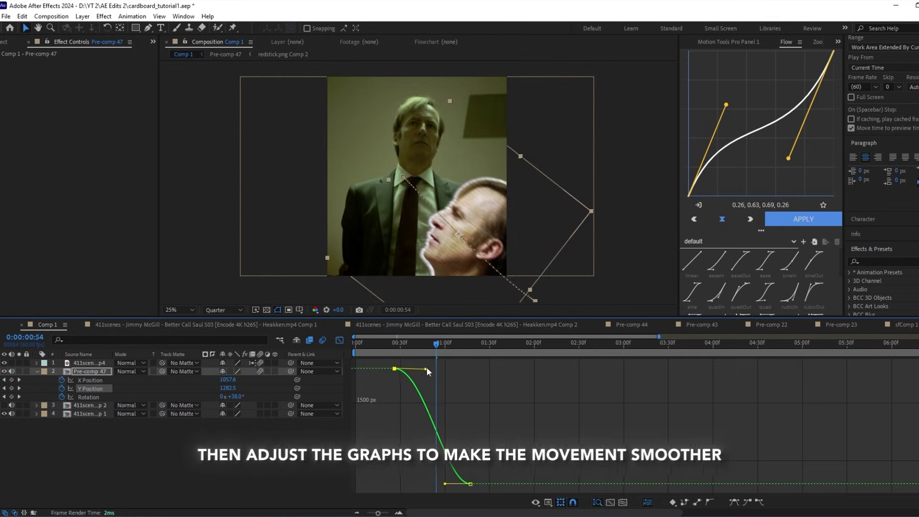
{"action": "left_click_drag", "start_coordinate": [427, 368], "coordinate": [406, 373]}
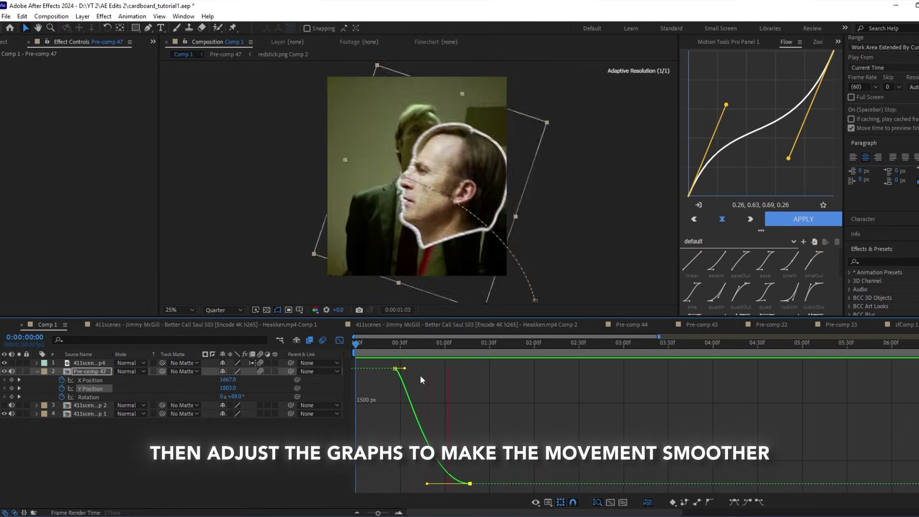
{"action": "key", "text": "shift+F3"}
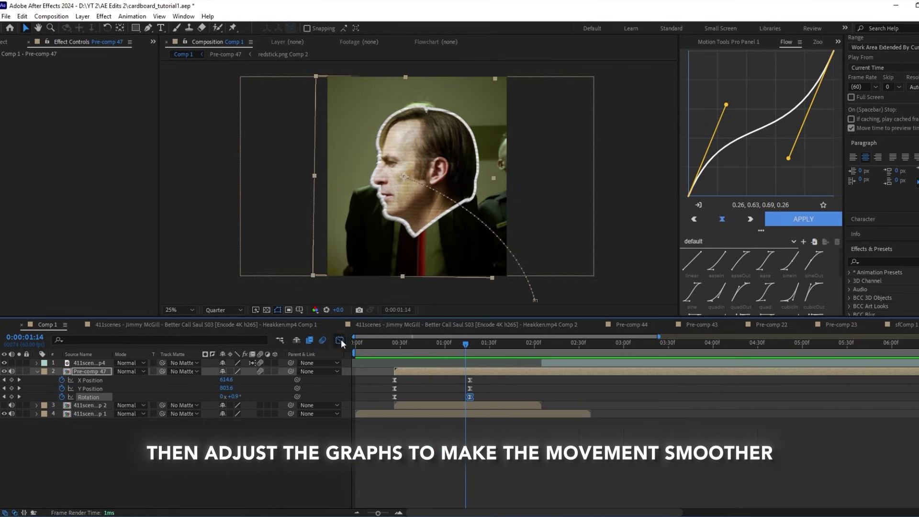
Step: Reshape Pre-comp 47's Rotation curve with a gentle start and a steeper, less eased arrival at the final keyframe
{"action": "left_click", "coordinate": [339, 340]}
{"action": "key", "text": "space"}
{"action": "left_click", "coordinate": [374, 346]}
{"action": "key", "text": "space"}
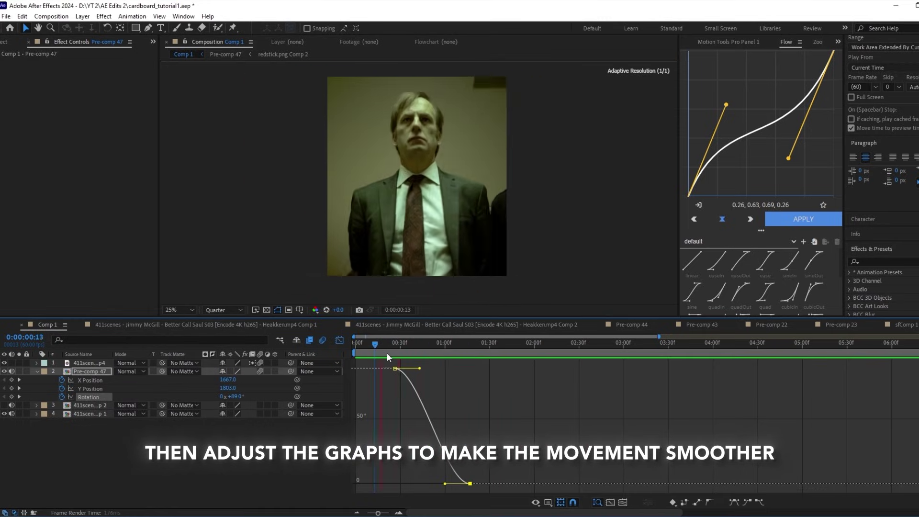
{"action": "left_click", "coordinate": [339, 340]}
{"action": "left_click", "coordinate": [458, 344]}
{"action": "key", "text": "shift+F3"}
{"action": "left_click_drag", "start_coordinate": [445, 484], "coordinate": [457, 455]}
{"action": "key", "text": "shift+F3"}
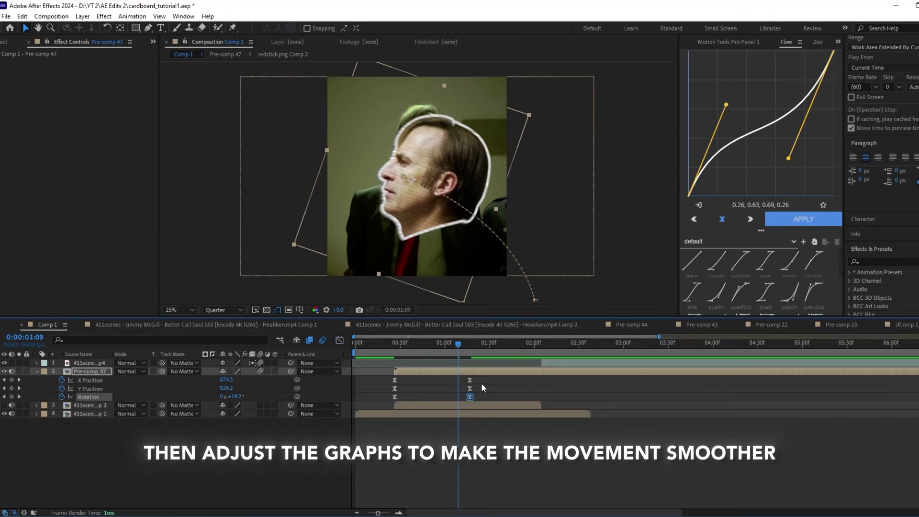
Step: Read the Rotation easing (0.33, 0.00, 0.81, 0.75) into Flow, apply it to the X Position keyframes and preview from the start
{"action": "left_click_drag", "start_coordinate": [482, 400], "coordinate": [391, 396]}
{"action": "left_click", "coordinate": [698, 205]}
{"action": "left_click_drag", "start_coordinate": [480, 382], "coordinate": [391, 380]}
{"action": "left_click", "coordinate": [803, 219]}
{"action": "left_click", "coordinate": [356, 345]}
{"action": "key", "text": "space"}
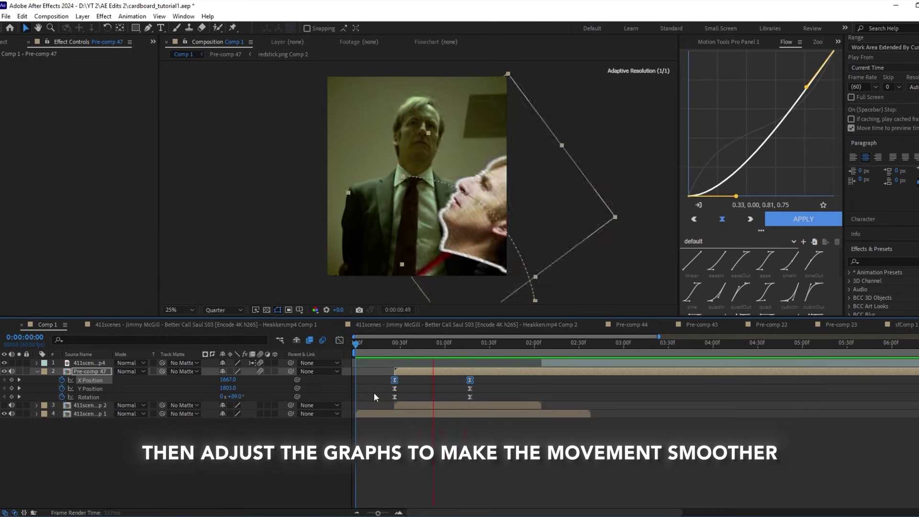
Step: Extend the start of the next clip back to 0:00:01:17, where the cutout lands, and preview the transition
{"action": "key", "text": "space"}
{"action": "key", "text": "j"}
{"action": "left_click_drag", "start_coordinate": [550, 364], "coordinate": [478, 367]}
{"action": "left_click", "coordinate": [496, 383]}
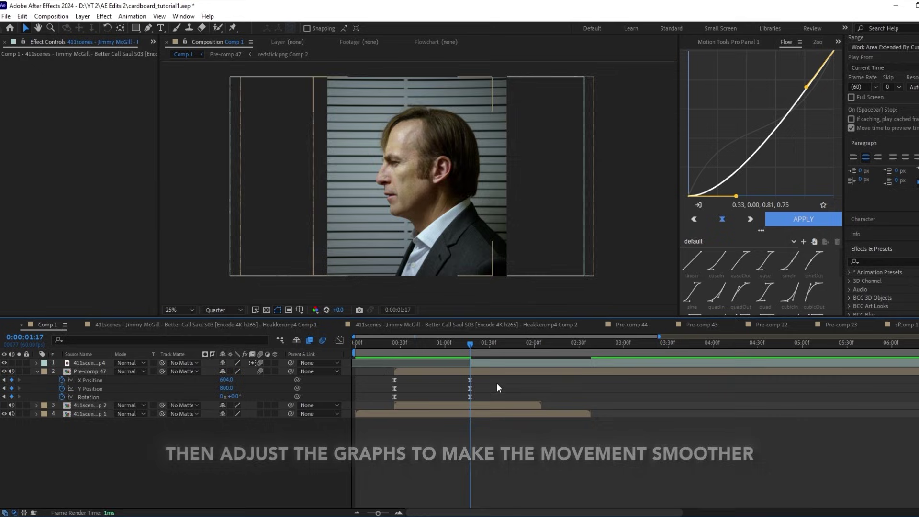
{"action": "key", "text": "Home"}
{"action": "key", "text": "space"}
{"action": "key", "text": "space"}
Step: Create a white solid above all layers and trim it to start at 0:00:01:17 and last about one second
{"action": "left_click", "coordinate": [519, 363]}
{"action": "left_click", "coordinate": [180, 311]}
{"action": "left_click", "coordinate": [180, 319]}
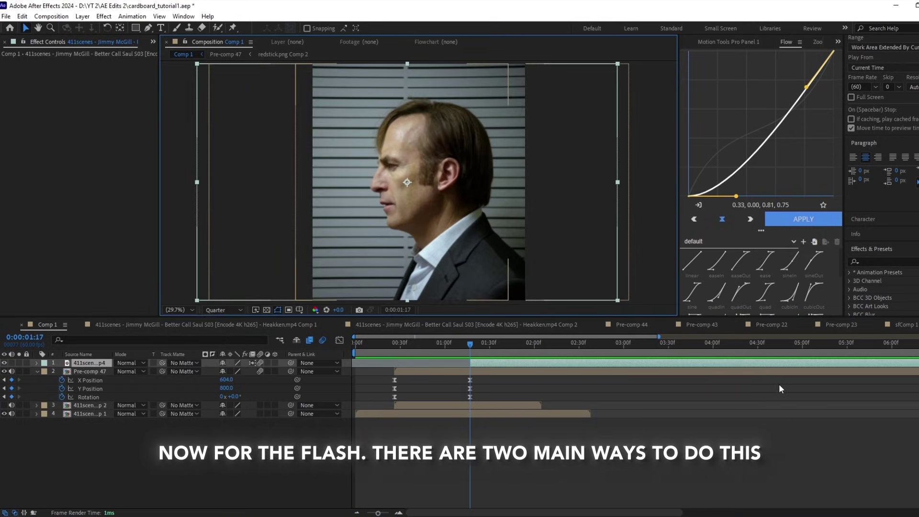
{"action": "right_click", "coordinate": [351, 366]}
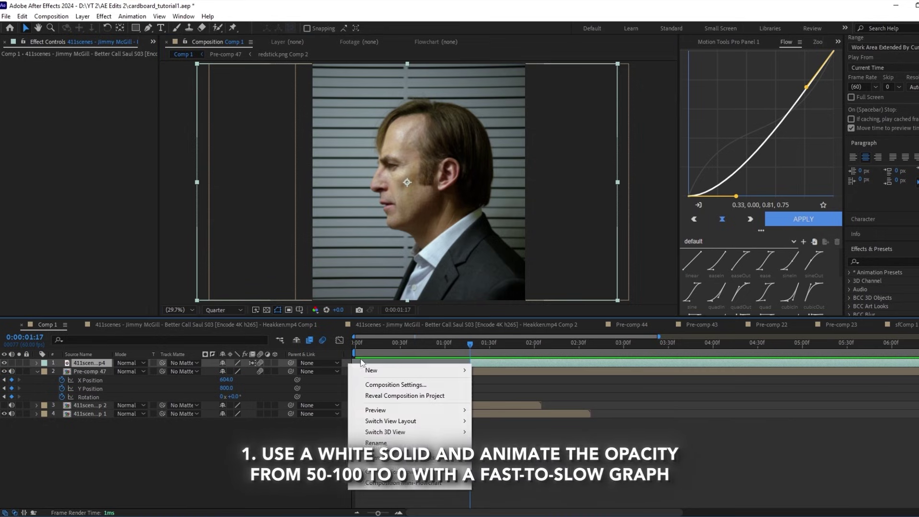
{"action": "left_click", "coordinate": [494, 395]}
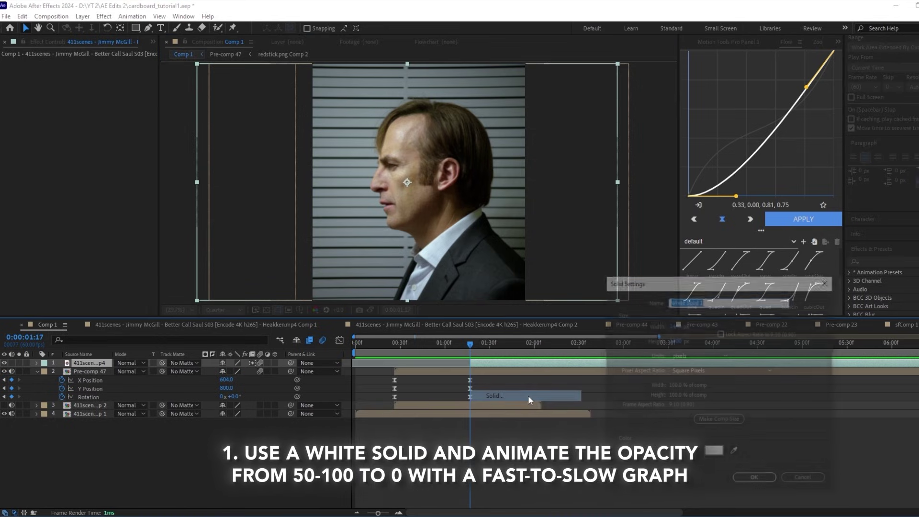
{"action": "left_click", "coordinate": [756, 480]}
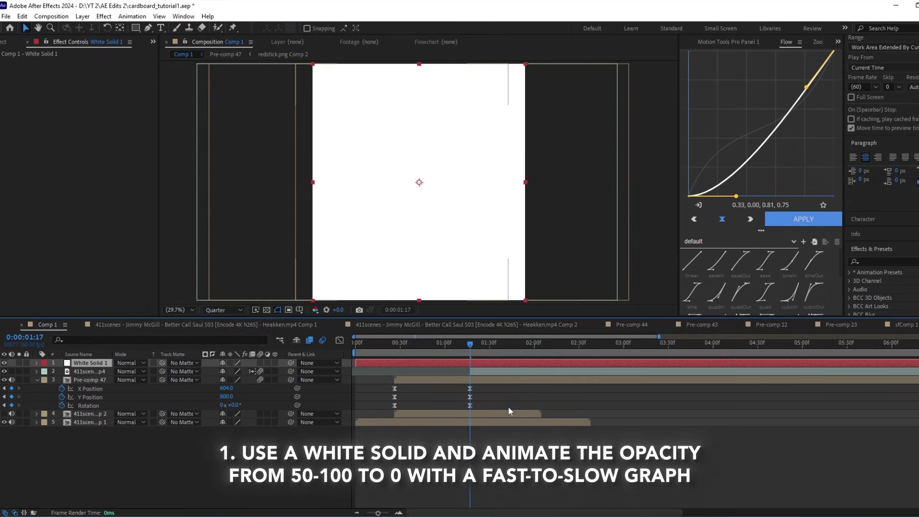
{"action": "key", "text": "ctrl+shift+d"}
{"action": "left_click", "coordinate": [558, 352]}
{"action": "key", "text": "ctrl+shift+d"}
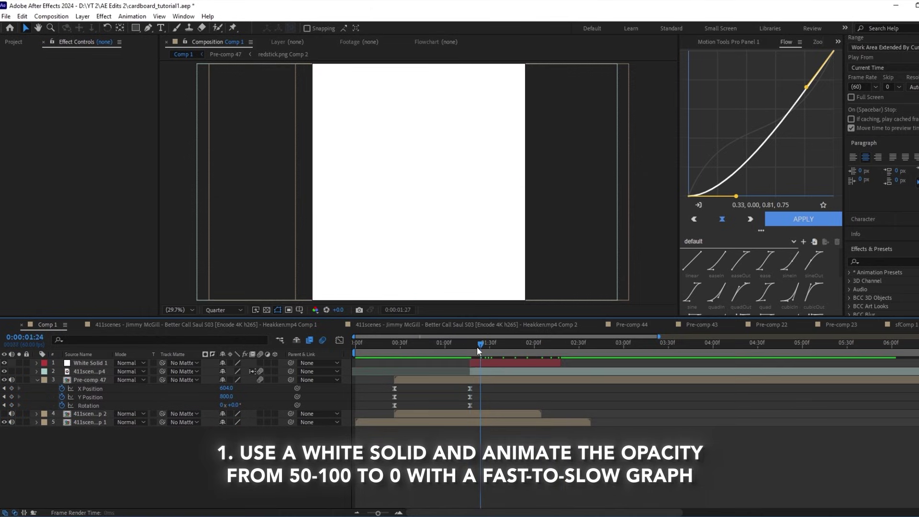
Step: Keyframe the white solid's Opacity from 100% at 0:00:01:17 to 1% near its end, and Easy Ease both keyframes
{"action": "left_click_drag", "start_coordinate": [477, 346], "coordinate": [470, 346]}
{"action": "left_click", "coordinate": [479, 363]}
{"action": "key", "text": "t"}
{"action": "left_click", "coordinate": [62, 372]}
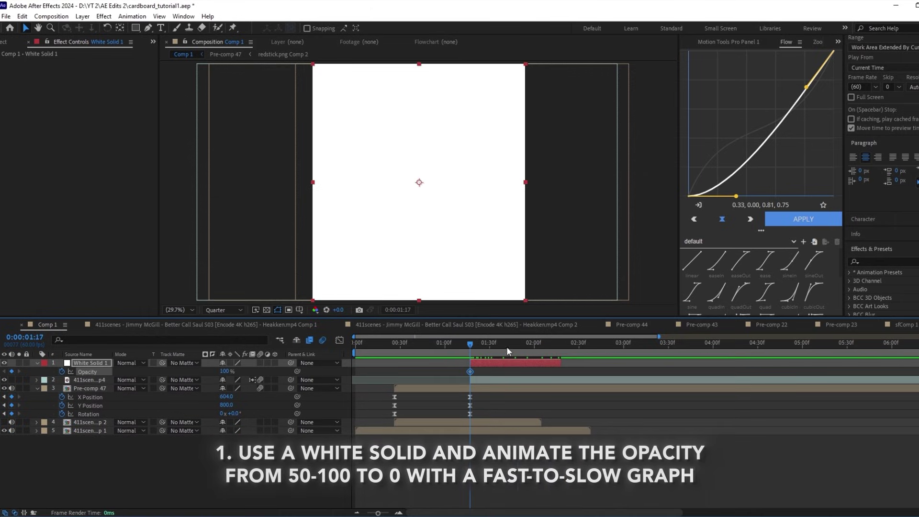
{"action": "left_click", "coordinate": [554, 346]}
{"action": "left_click", "coordinate": [224, 372]}
{"action": "type", "text": "1"}
{"action": "key", "text": "Return"}
{"action": "left_click_drag", "start_coordinate": [564, 370], "coordinate": [467, 375]}
{"action": "key", "text": "F9"}
{"action": "left_click", "coordinate": [521, 409]}
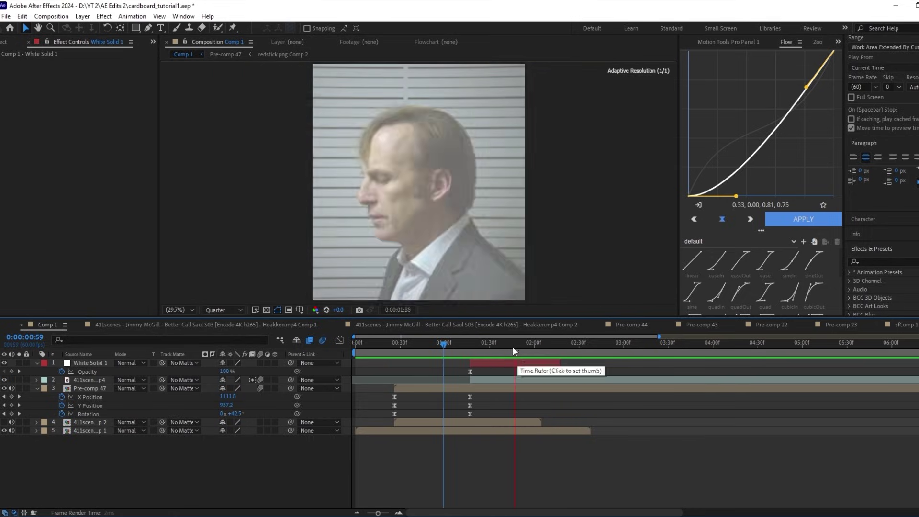
Step: Move the white solid's ending Opacity keyframe to 0:00:01:38, set the starting Opacity to 67% and preview the flash
{"action": "left_click", "coordinate": [509, 346]}
{"action": "left_click_drag", "start_coordinate": [554, 371], "coordinate": [509, 371]}
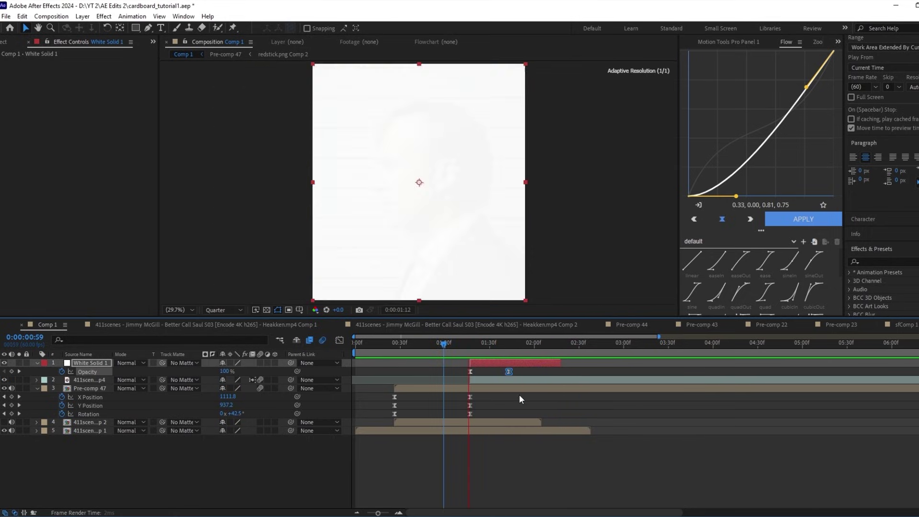
{"action": "key", "text": "space"}
{"action": "left_click_drag", "start_coordinate": [508, 372], "coordinate": [501, 372]}
{"action": "left_click", "coordinate": [318, 370]}
{"action": "key", "text": "j"}
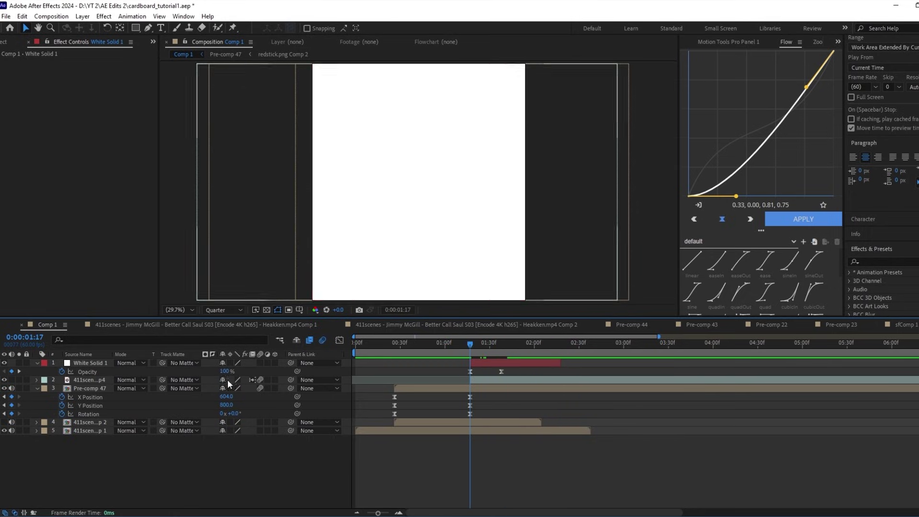
{"action": "left_click_drag", "start_coordinate": [223, 371], "coordinate": [208, 372]}
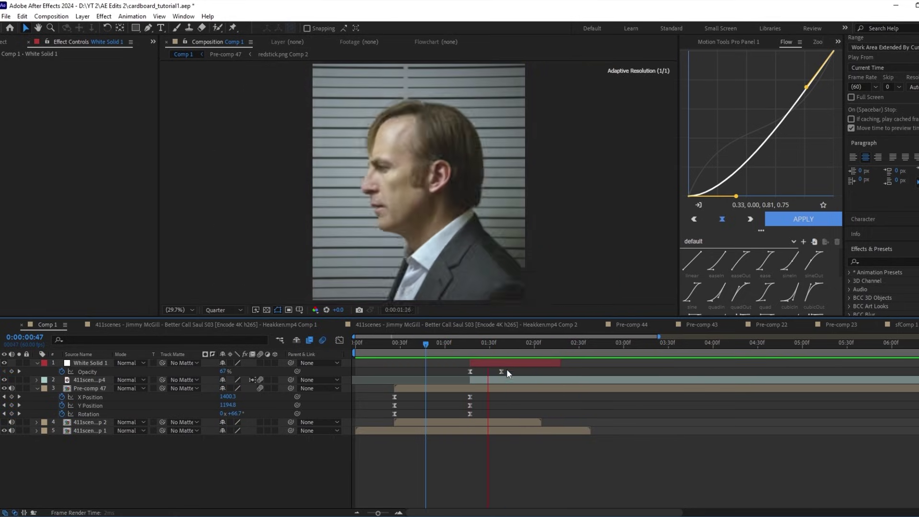
{"action": "key", "text": "space"}
Step: Reshape the white solid's Opacity curve to drop steeply at first and level off slowly, and preview the flash
{"action": "left_click", "coordinate": [501, 372]}
{"action": "key", "text": "shift+F3"}
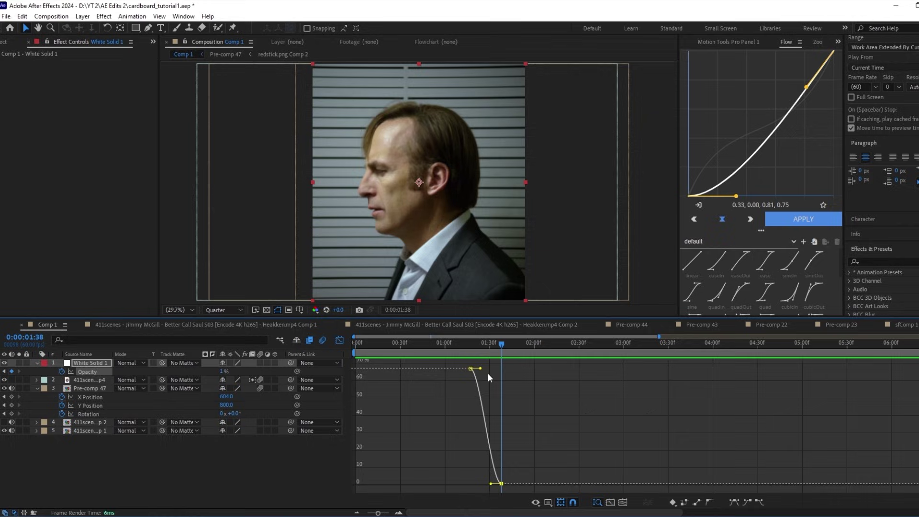
{"action": "left_click_drag", "start_coordinate": [482, 370], "coordinate": [400, 461]}
{"action": "key", "text": "space"}
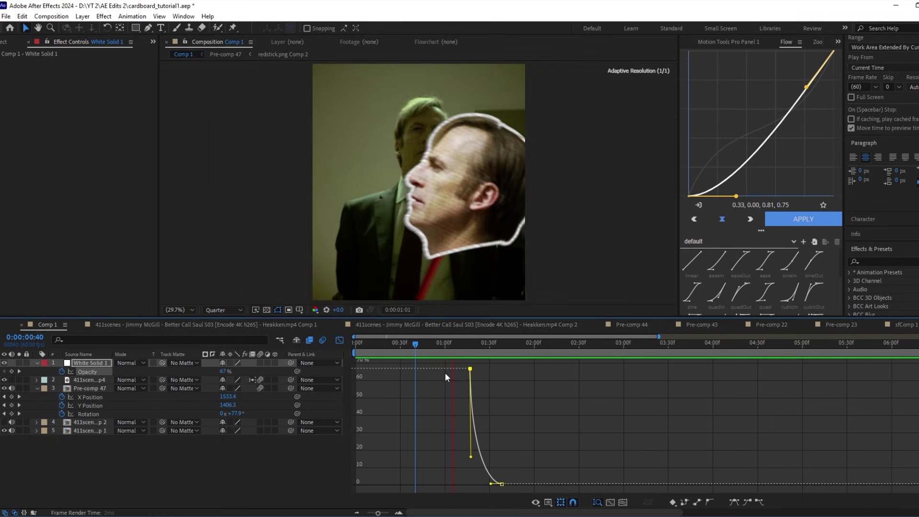
{"action": "left_click", "coordinate": [339, 341]}
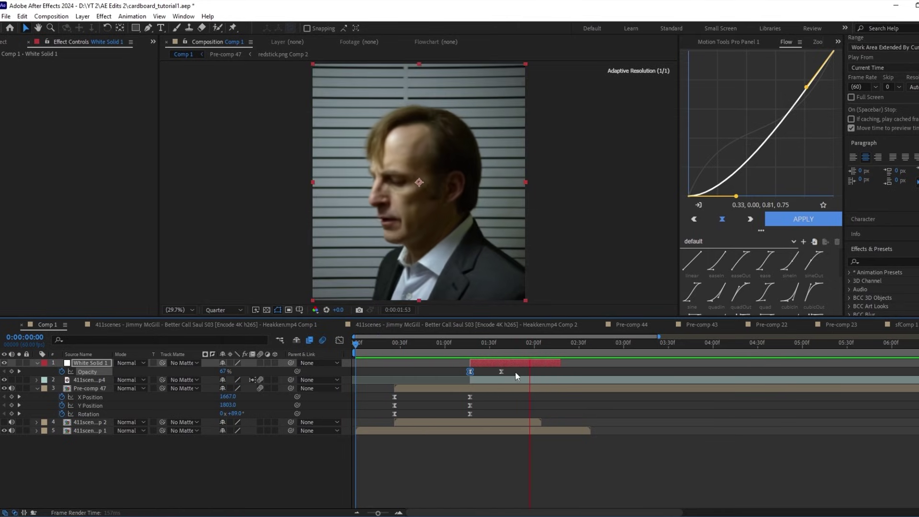
{"action": "left_click", "coordinate": [468, 344]}
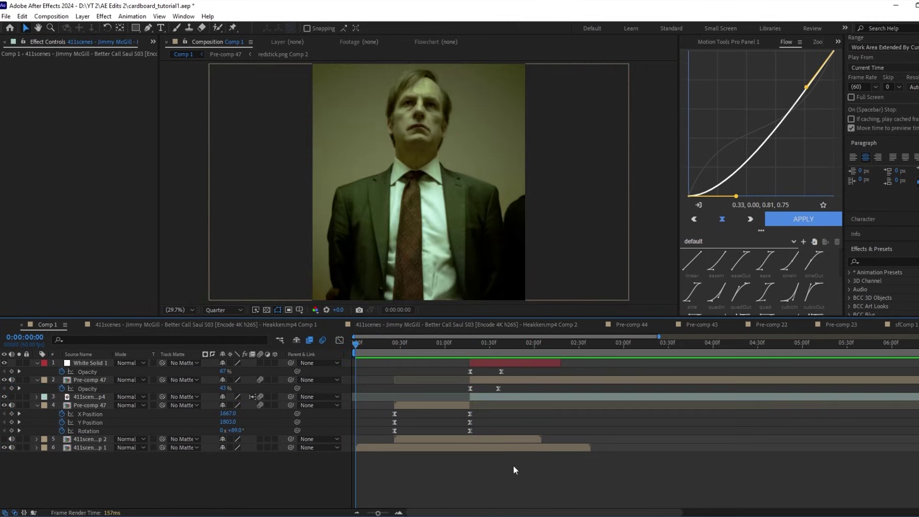
Step: Return to the cut at 0:00:01:17 and hide White Solid 1
{"action": "left_click", "coordinate": [459, 344]}
{"action": "mouse_move", "coordinate": [460, 346]}
{"action": "left_mouse_down"}
{"action": "mouse_move", "coordinate": [488, 348]}
{"action": "mouse_move", "coordinate": [470, 350]}
{"action": "left_mouse_up"}
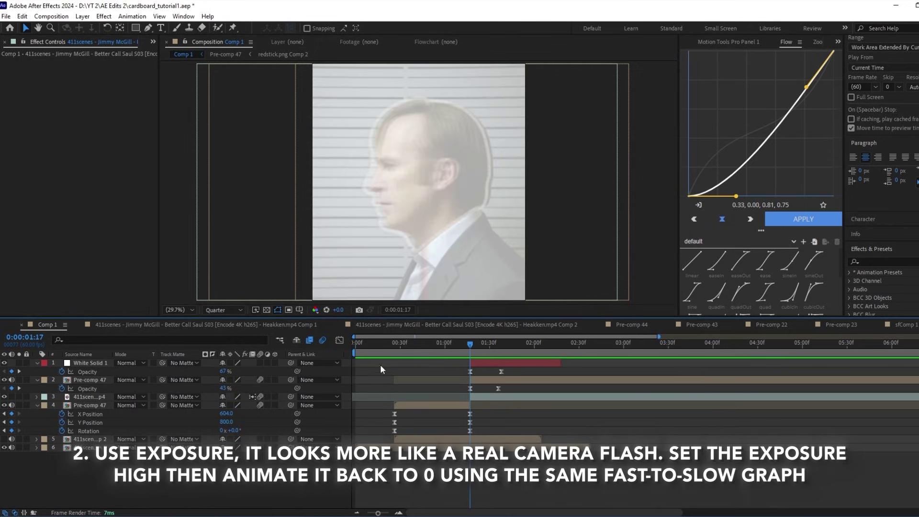
{"action": "left_click", "coordinate": [4, 363]}
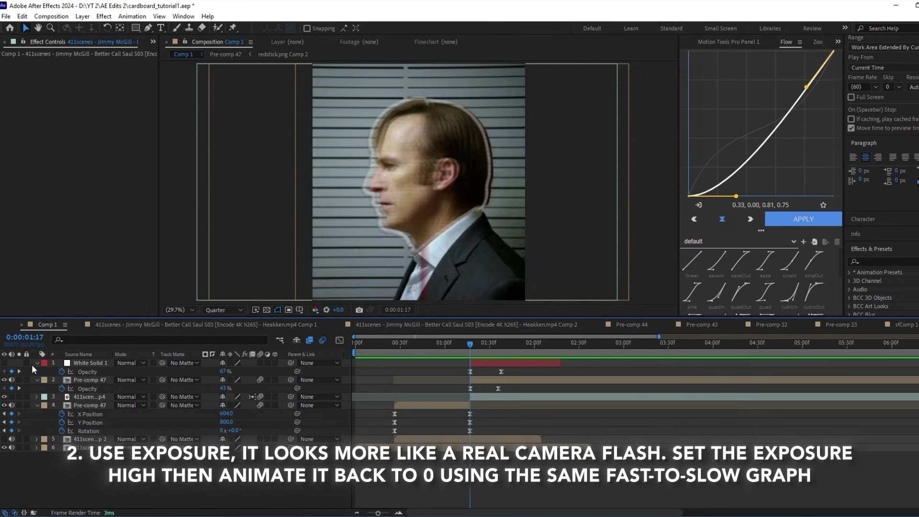
Step: Apply the Exposure effect to the next clip and raise its master Exposure to 3.56
{"action": "left_click", "coordinate": [495, 397]}
{"action": "key", "text": "ctrl+space"}
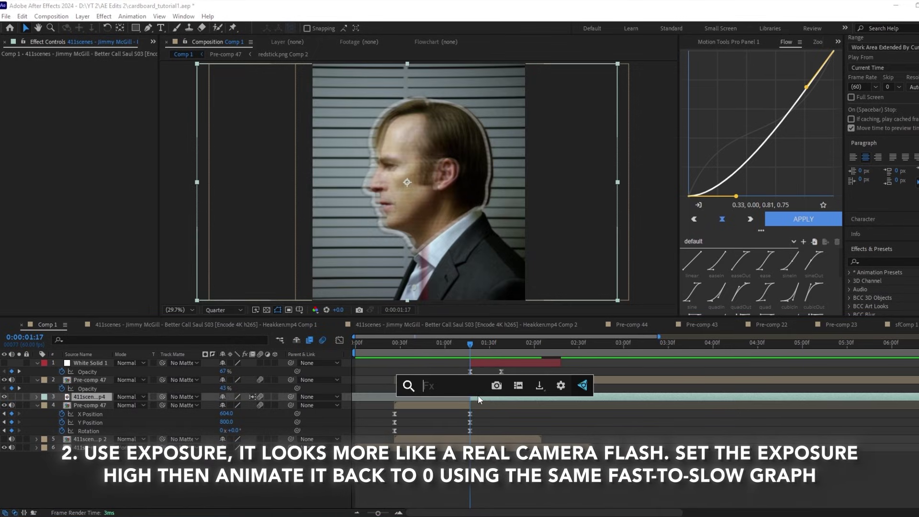
{"action": "type", "text": "expos"}
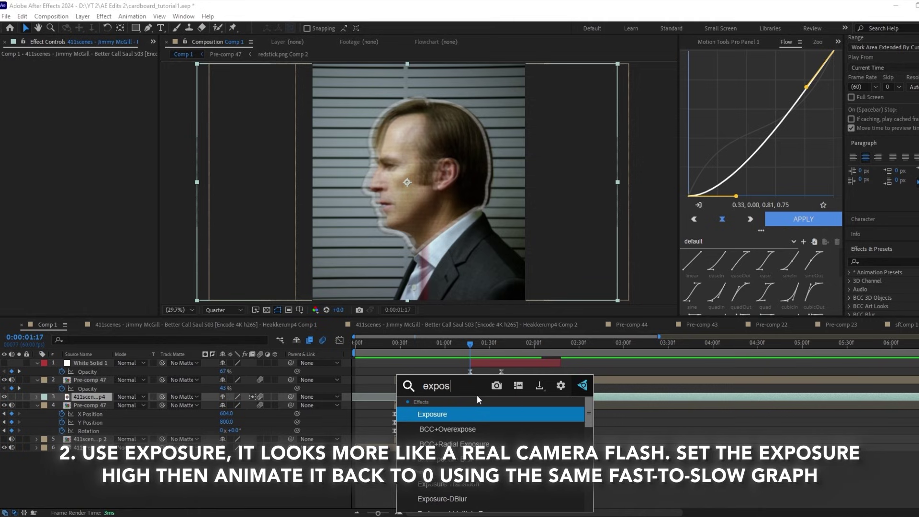
{"action": "left_click", "coordinate": [433, 415]}
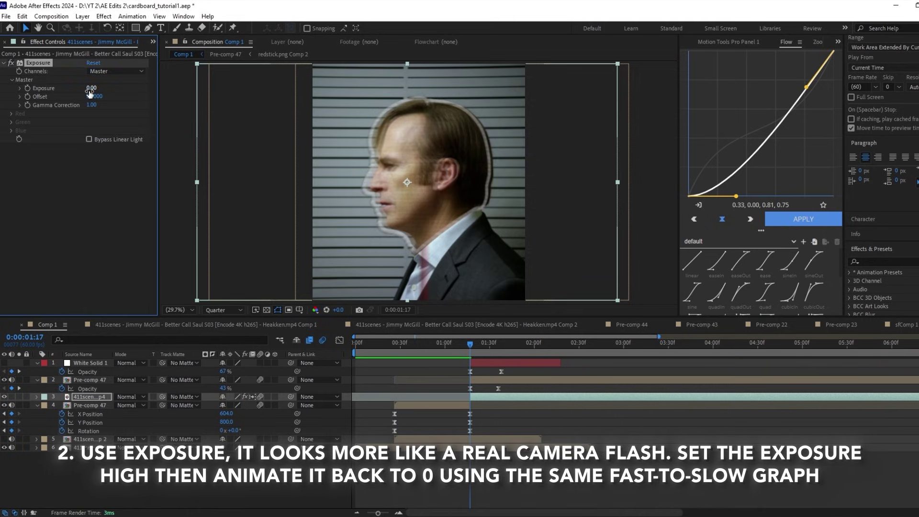
{"action": "left_click_drag", "start_coordinate": [91, 87], "coordinate": [285, 106]}
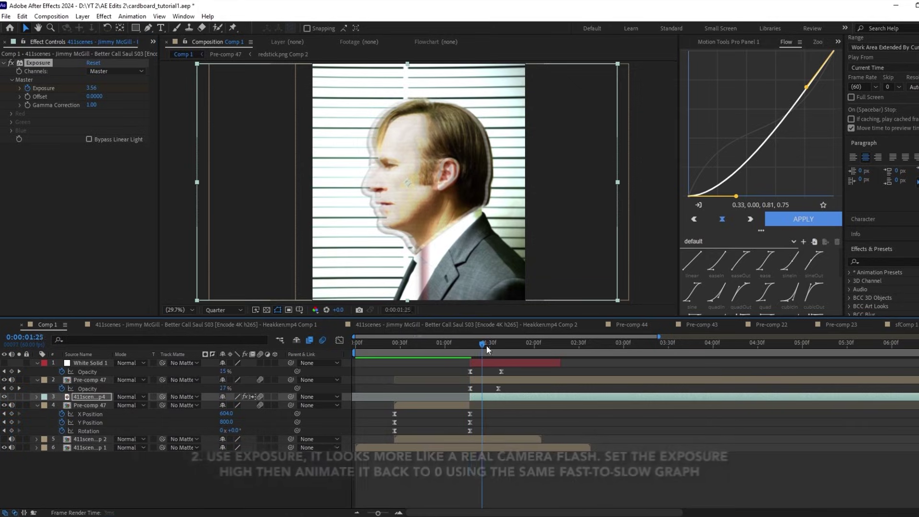
Step: At 0:00:01:38, set the next clip's master Exposure to 0 and apply Easy Ease to both Exposure keyframes
{"action": "left_click", "coordinate": [502, 343]}
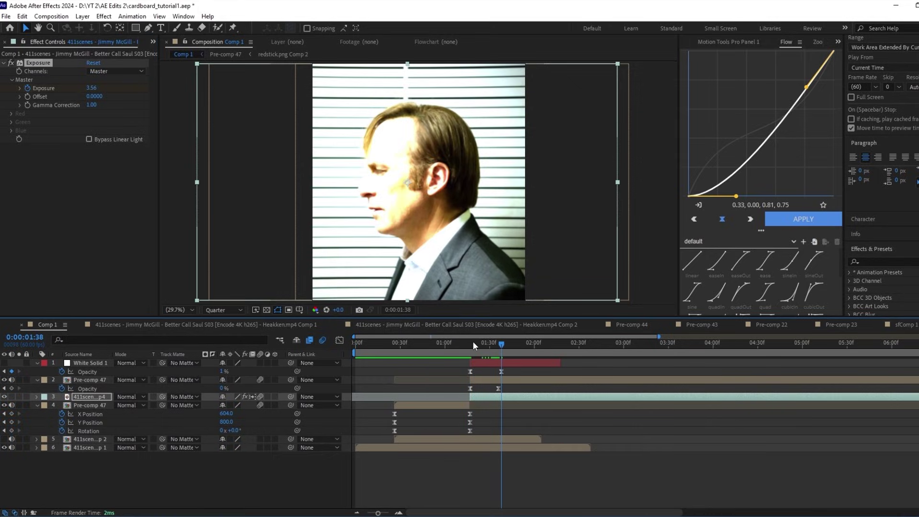
{"action": "left_click", "coordinate": [91, 88]}
{"action": "type", "text": "0"}
{"action": "left_click", "coordinate": [150, 239]}
{"action": "left_click", "coordinate": [514, 398]}
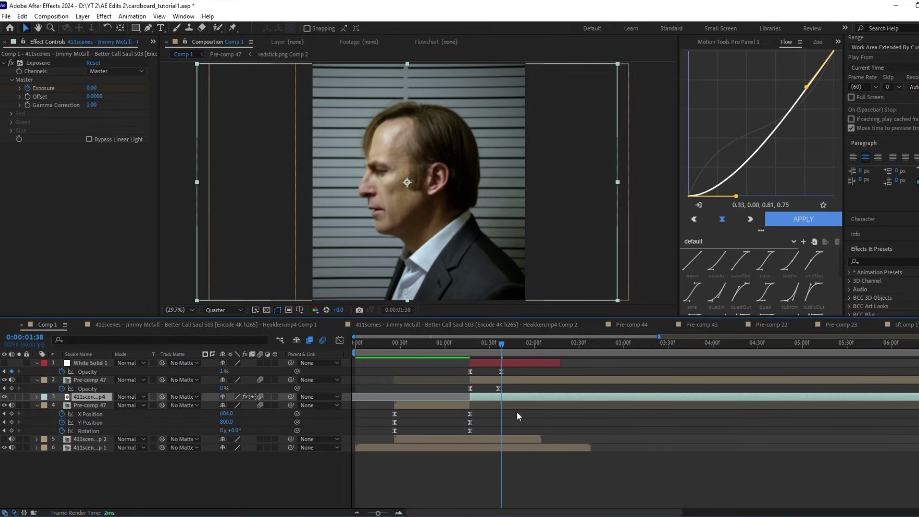
{"action": "key", "text": "u"}
{"action": "left_click_drag", "start_coordinate": [516, 410], "coordinate": [469, 417]}
{"action": "key", "text": "F9"}
Step: Copy the easing curve of White Solid 1's Opacity onto the next clip's Exposure keyframes and preview the flash
{"action": "left_click_drag", "start_coordinate": [458, 366], "coordinate": [514, 375]}
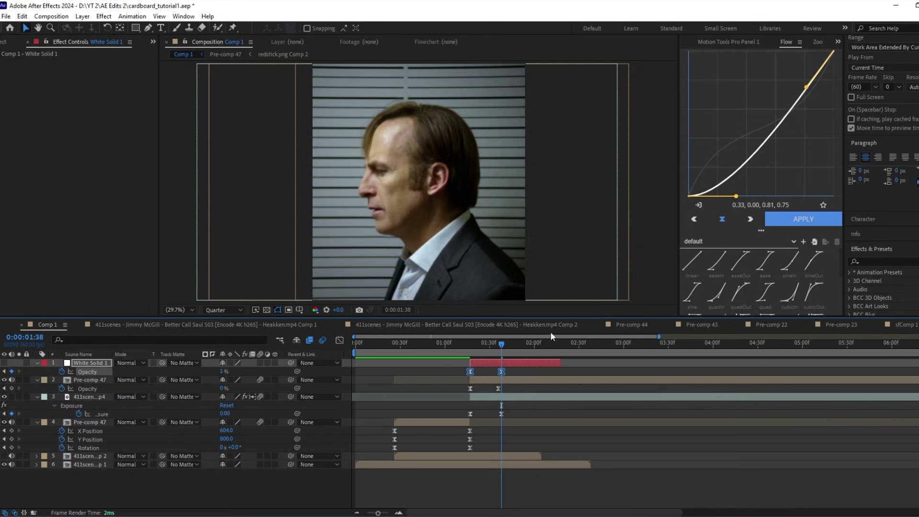
{"action": "left_click", "coordinate": [699, 205]}
{"action": "left_click_drag", "start_coordinate": [516, 409], "coordinate": [463, 418]}
{"action": "left_click", "coordinate": [816, 219]}
{"action": "left_click_drag", "start_coordinate": [499, 348], "coordinate": [427, 348]}
{"action": "key", "text": "space"}
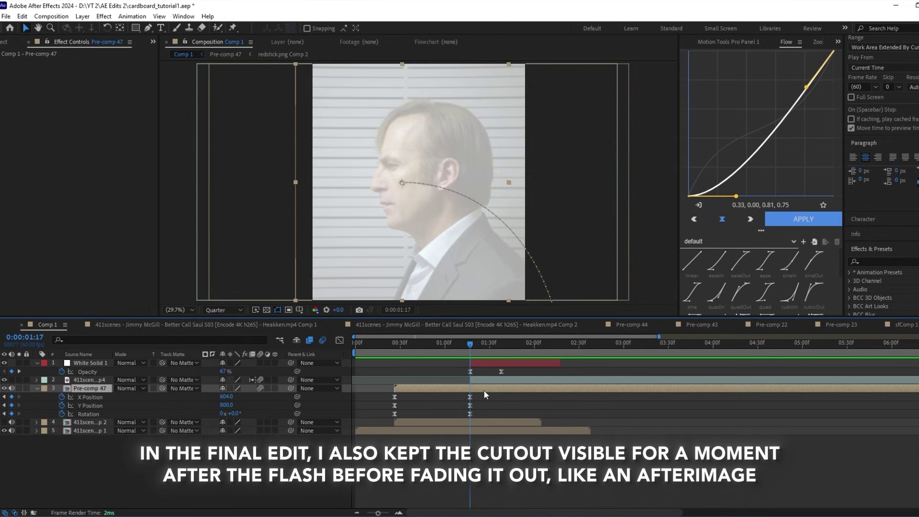
Step: Split Pre-comp 47 at 0:00:01:17 and place the part following the cut above the next clip
{"action": "key", "text": "ctrl+d"}
{"action": "left_click_drag", "start_coordinate": [114, 392], "coordinate": [108, 374]}
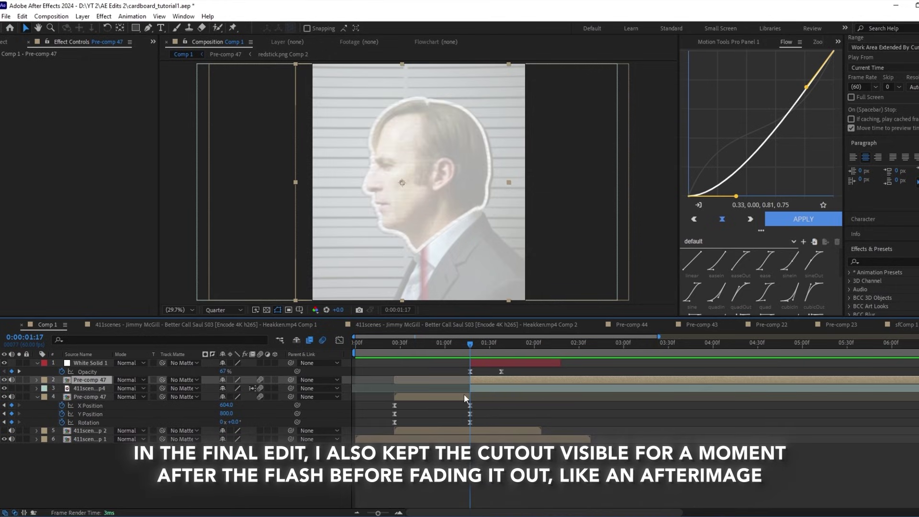
Step: Animate the upper Pre-comp 47's Opacity from 43% at 0:00:01:17 to 0% at 0:00:01:45 and preview the transition
{"action": "key", "text": "alt+shift+t"}
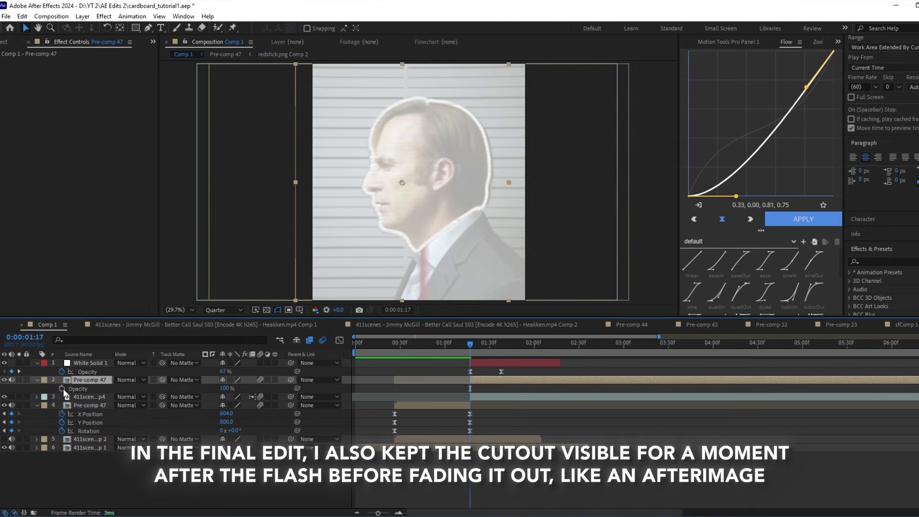
{"action": "left_click_drag", "start_coordinate": [226, 390], "coordinate": [192, 387]}
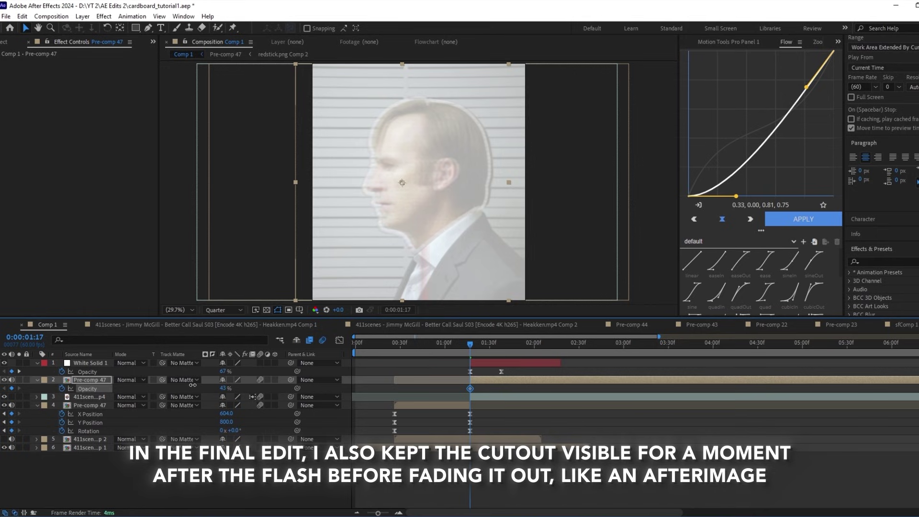
{"action": "left_click", "coordinate": [554, 344]}
{"action": "left_click_drag", "start_coordinate": [554, 345], "coordinate": [512, 344]}
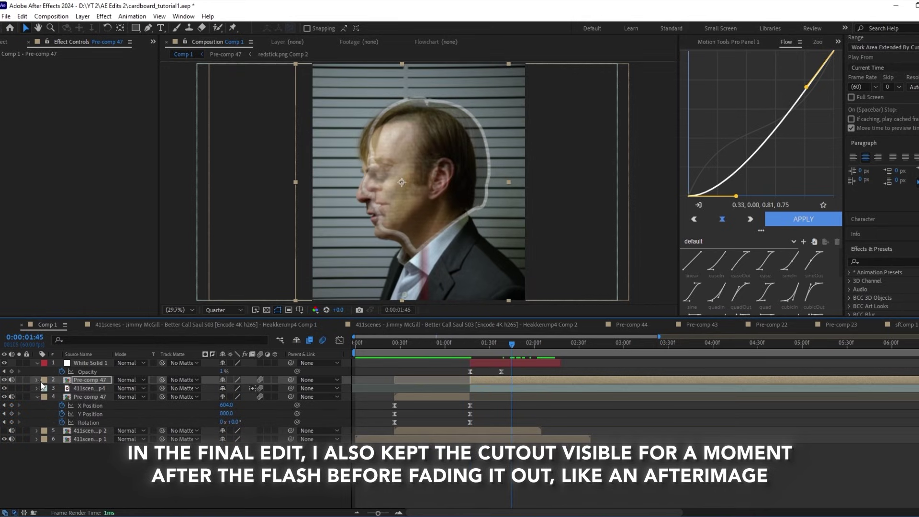
{"action": "left_click_drag", "start_coordinate": [224, 392], "coordinate": [179, 390]}
{"action": "left_click", "coordinate": [524, 410]}
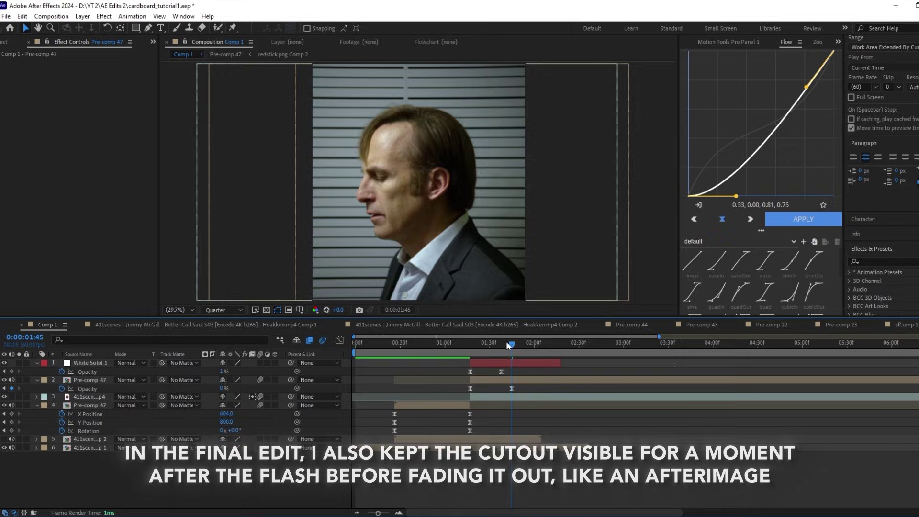
{"action": "left_click_drag", "start_coordinate": [506, 341], "coordinate": [474, 348]}
{"action": "key", "text": "space"}
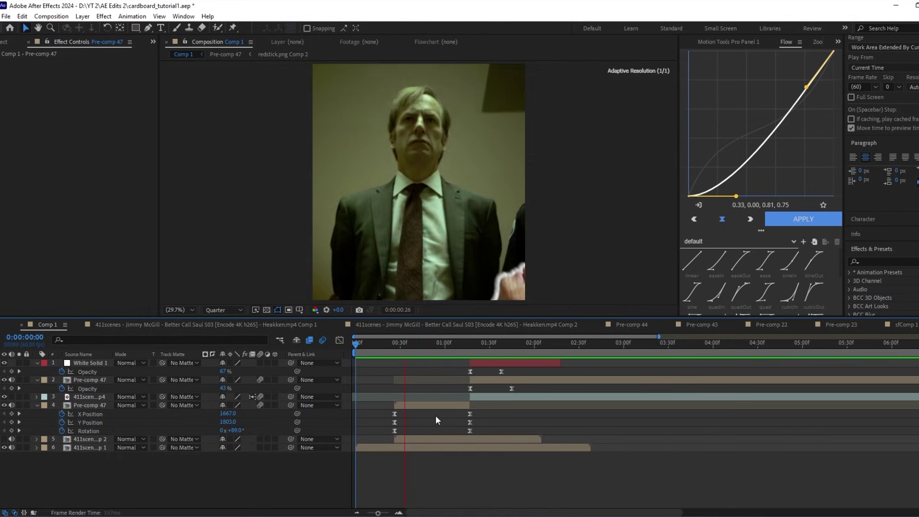